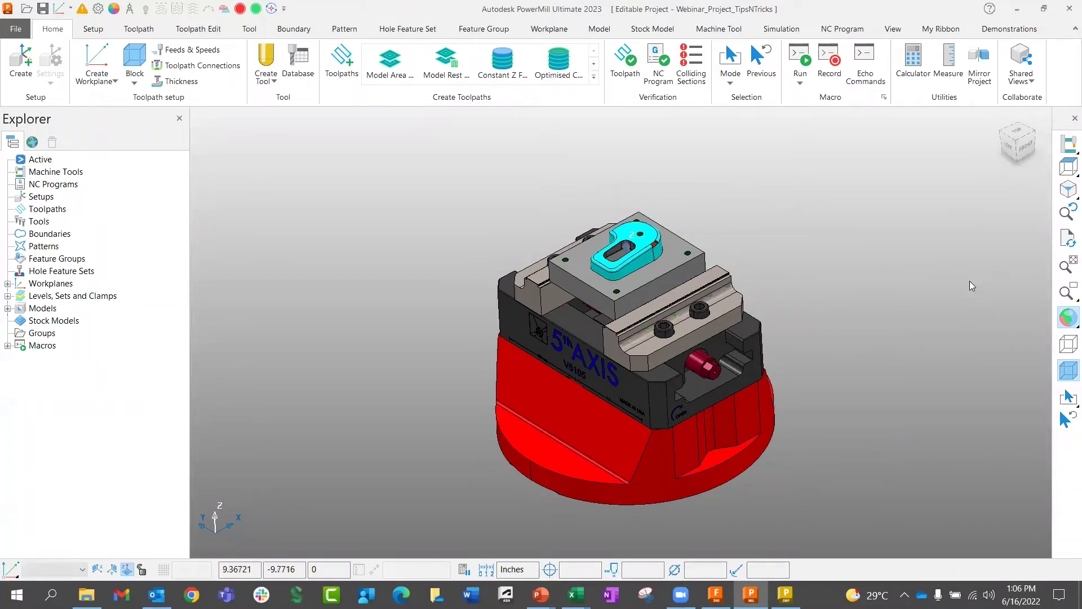
- Inspect the cyan part on the vise from the top, then orbit to a tilted front-top angle
click(1017, 135)
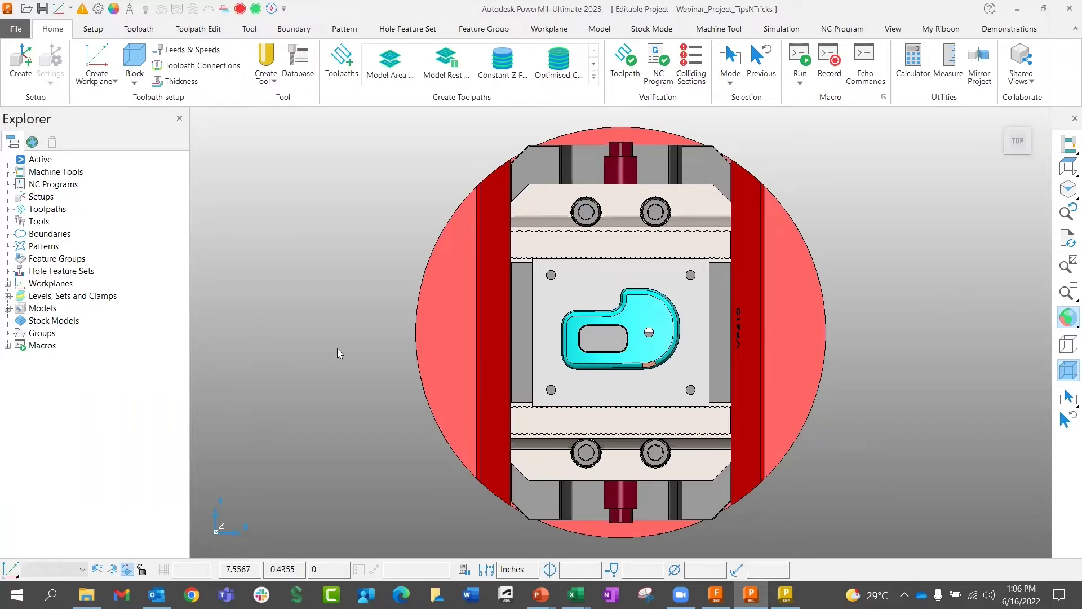
key(alt)
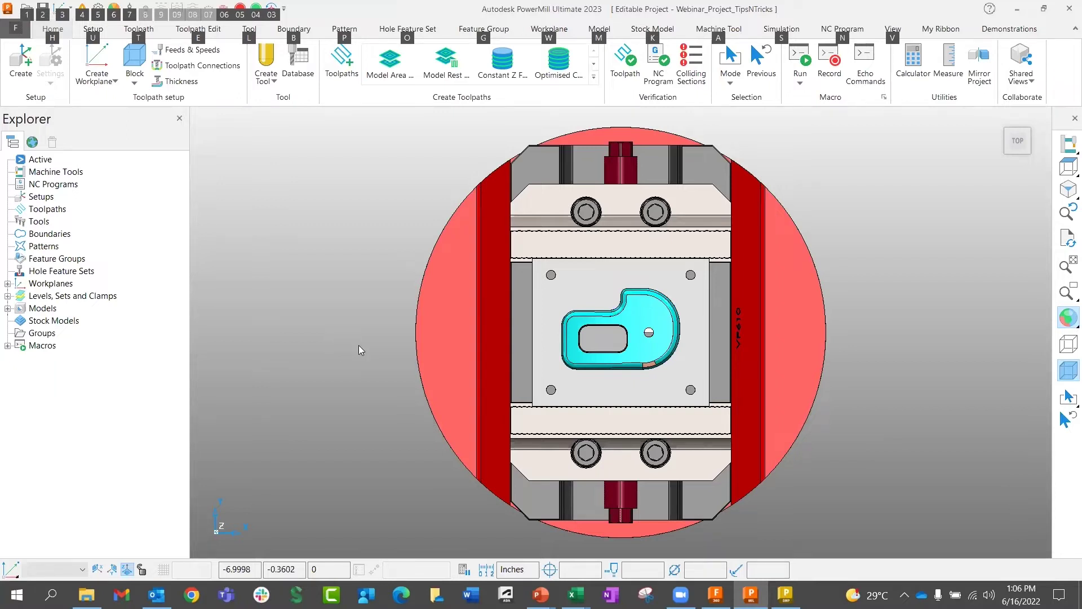
middle_drag(370, 352, 430, 332)
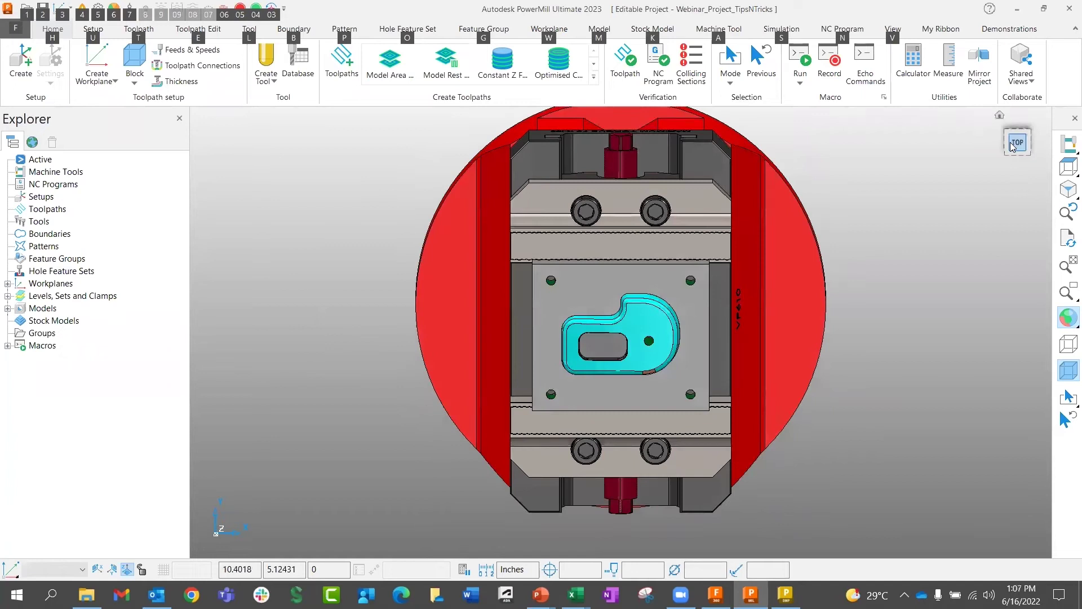
key(ctrl+5)
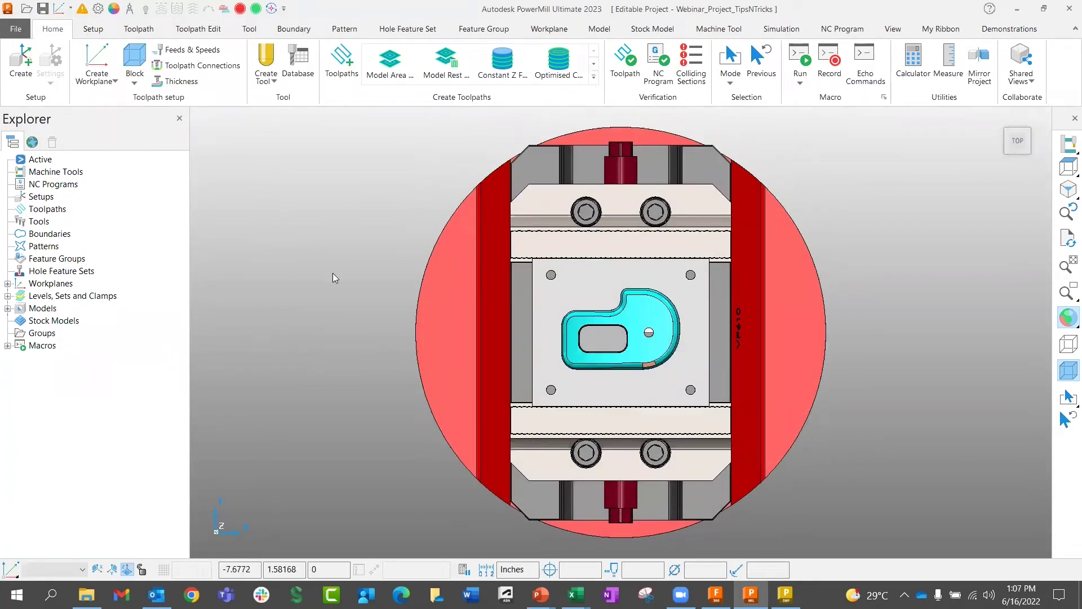
key(alt)
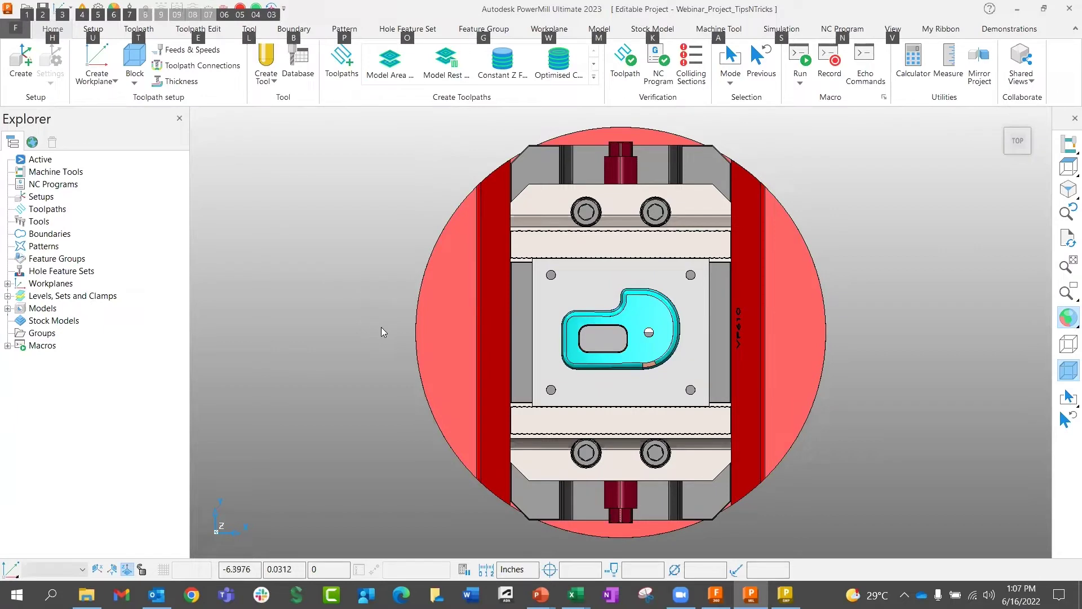
key(alt)
key(alt)
middle_drag(381, 322, 313, 322)
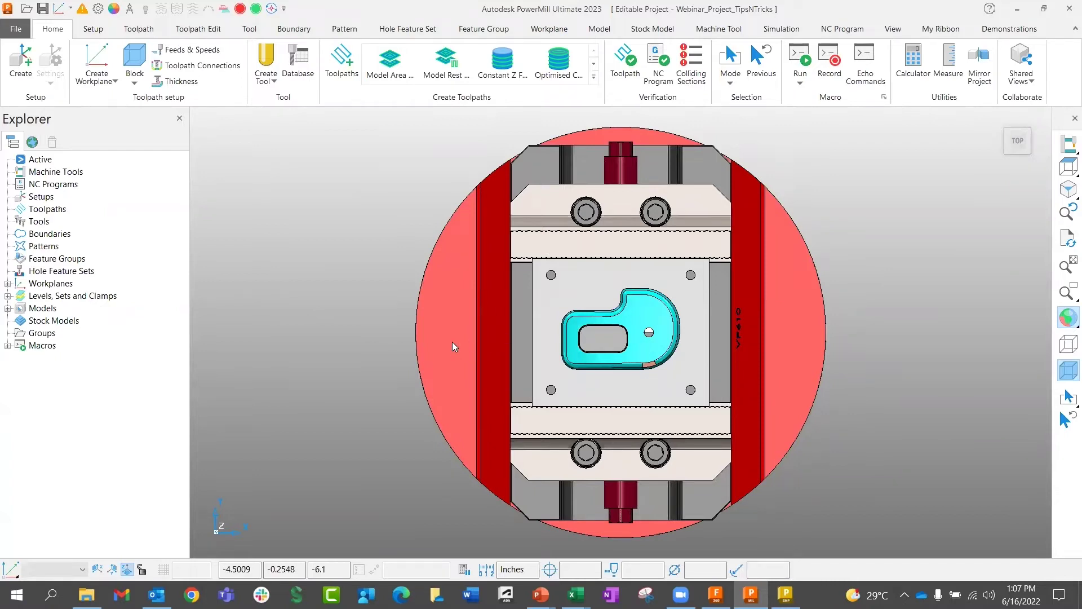
key(alt)
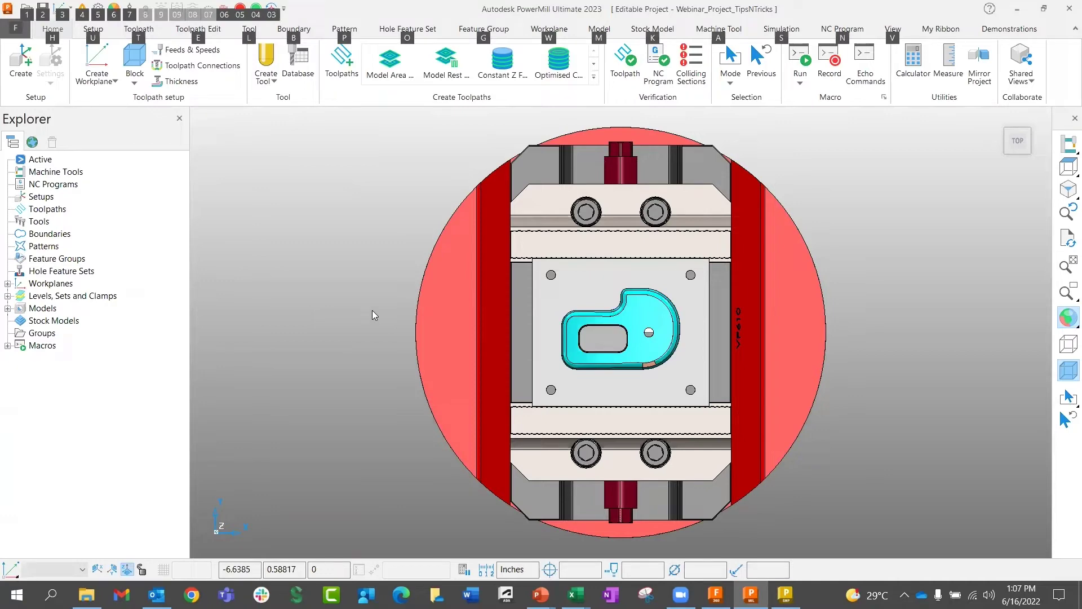
middle_drag(372, 313, 332, 335)
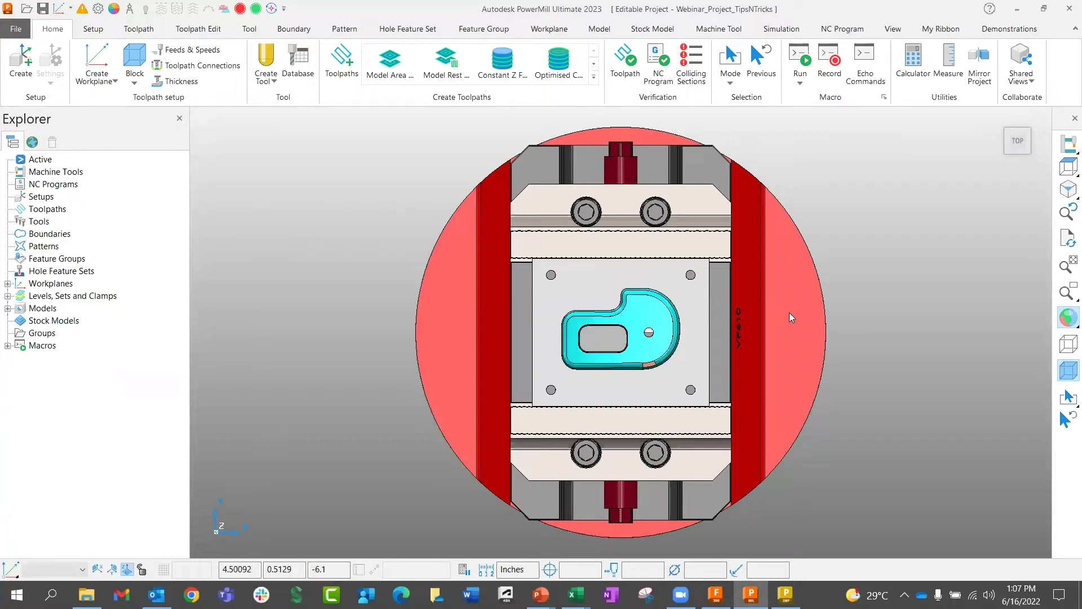
middle_drag(713, 379, 643, 322)
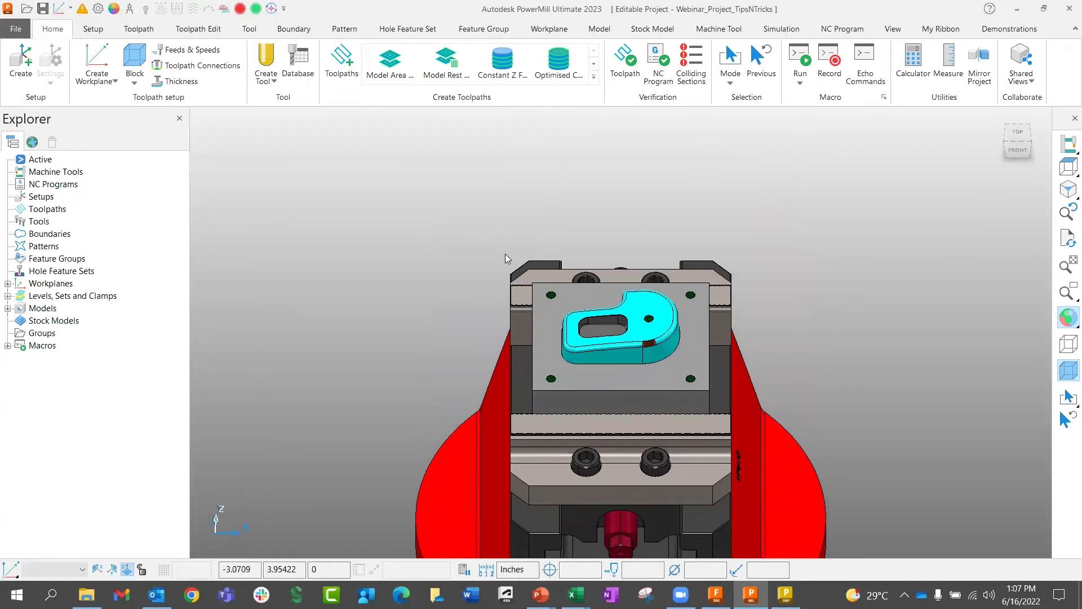
- Create workplane 1 aligned to the current view
right_click(48, 284)
mouse_move(114, 345)
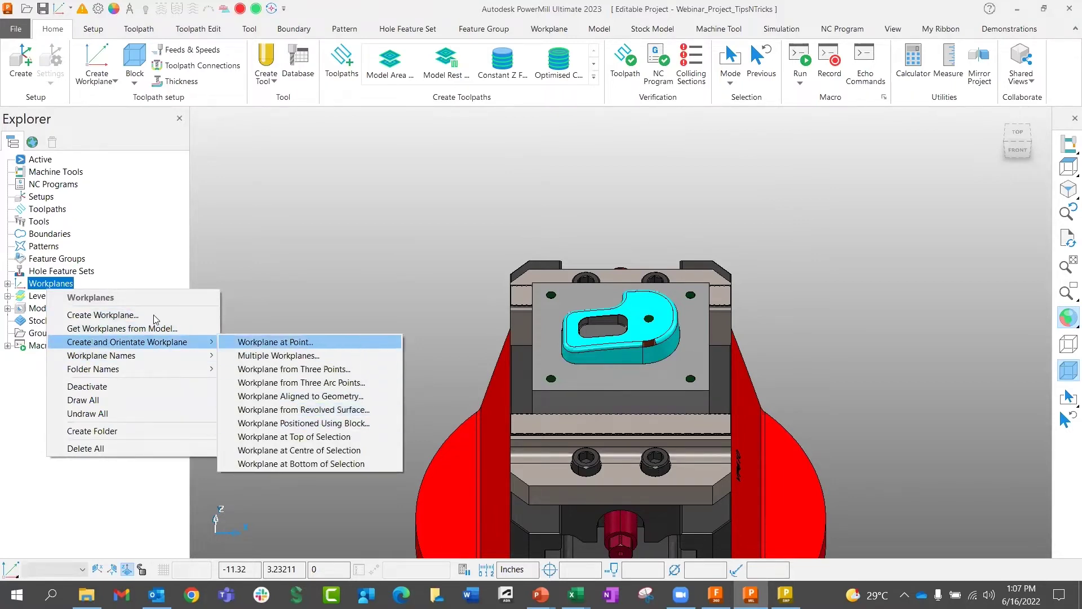
click(102, 314)
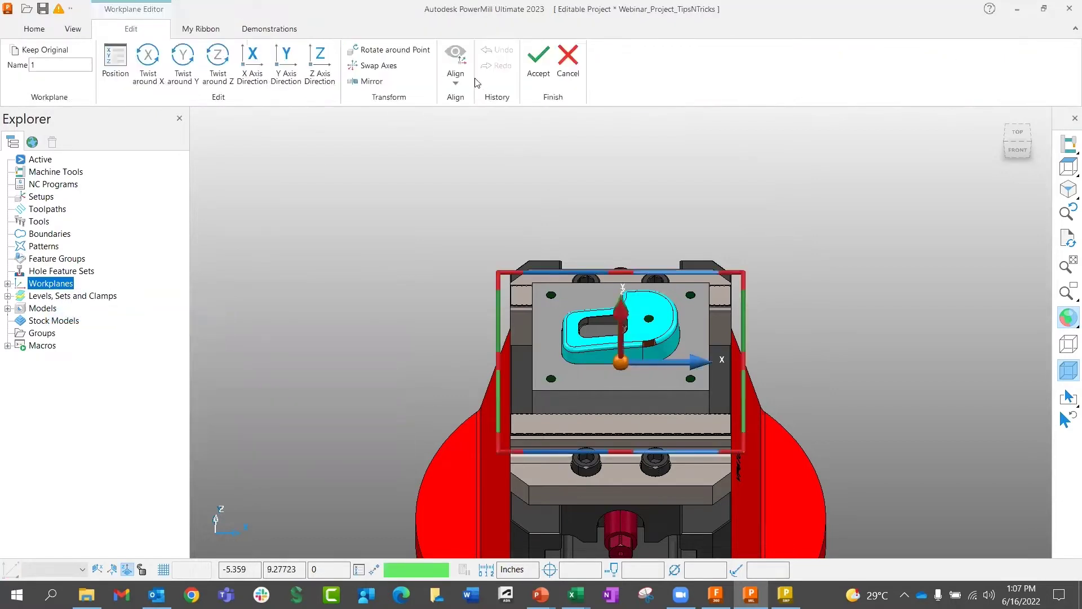
click(455, 71)
click(475, 107)
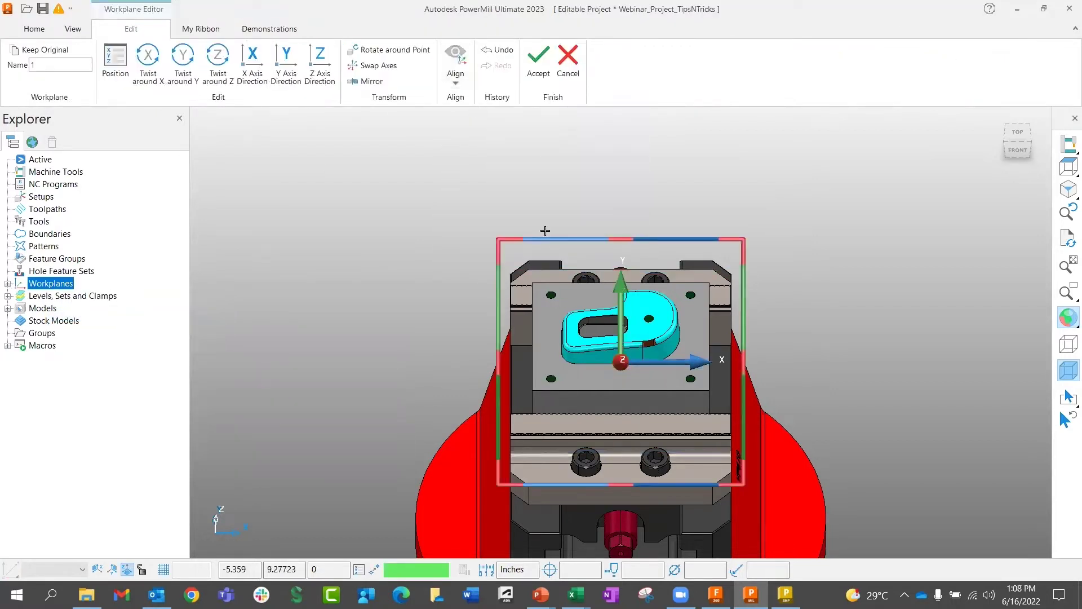
click(539, 60)
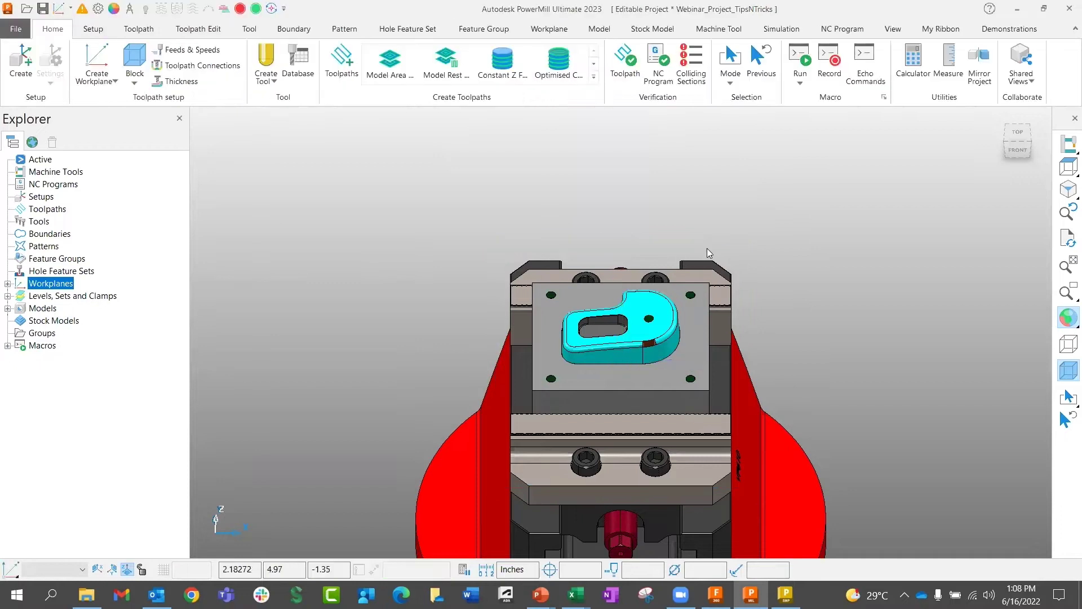
- Activate workplane 1 and return to a top view
click(8, 284)
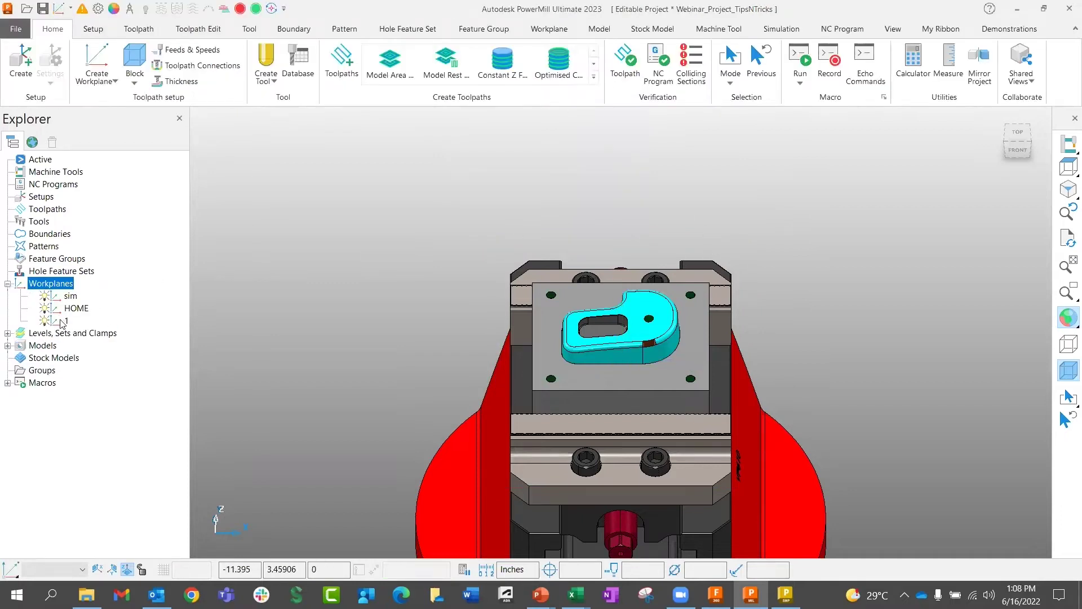
middle_drag(579, 354, 4, 347)
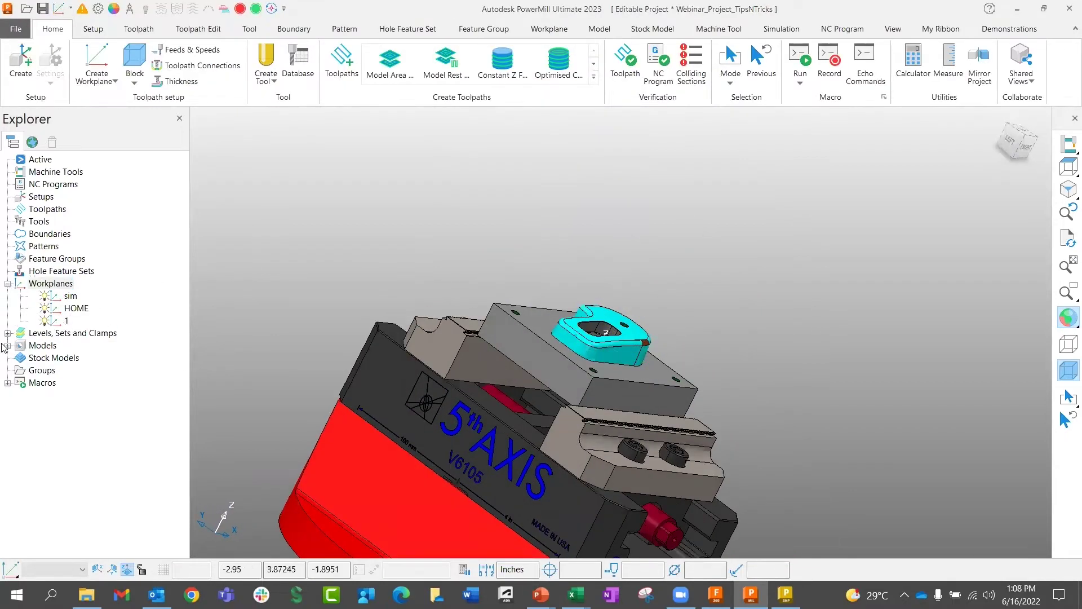
right_click(58, 321)
click(102, 380)
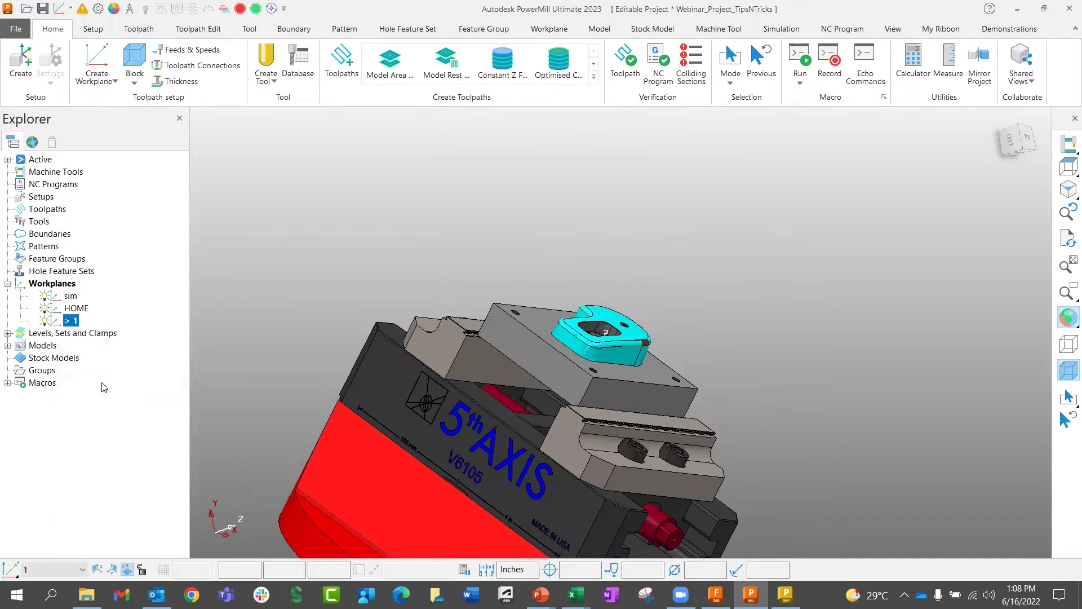
key(ctrl+5)
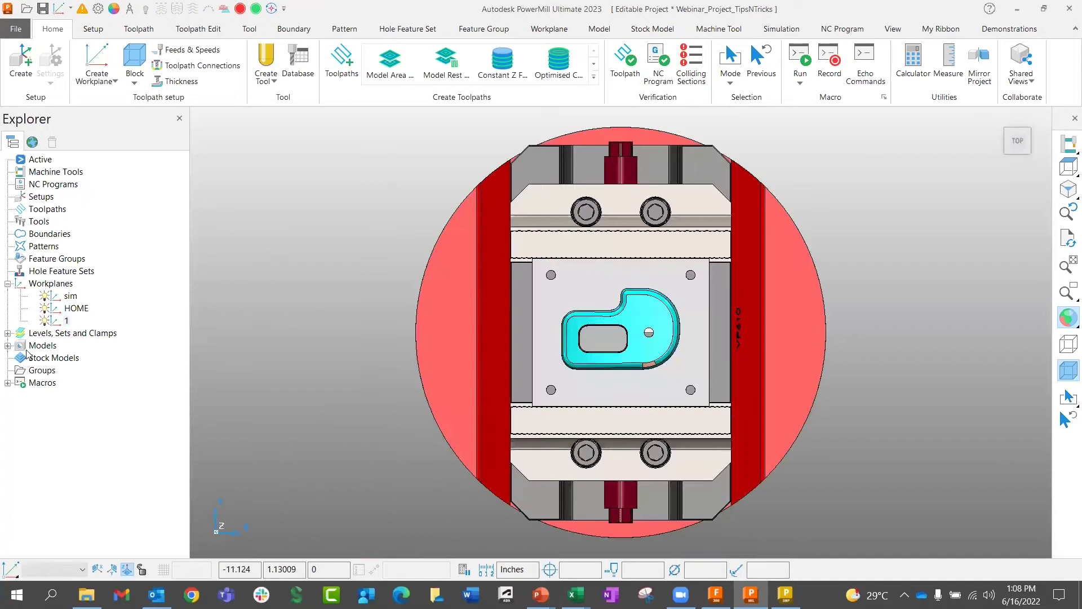
right_click(68, 332)
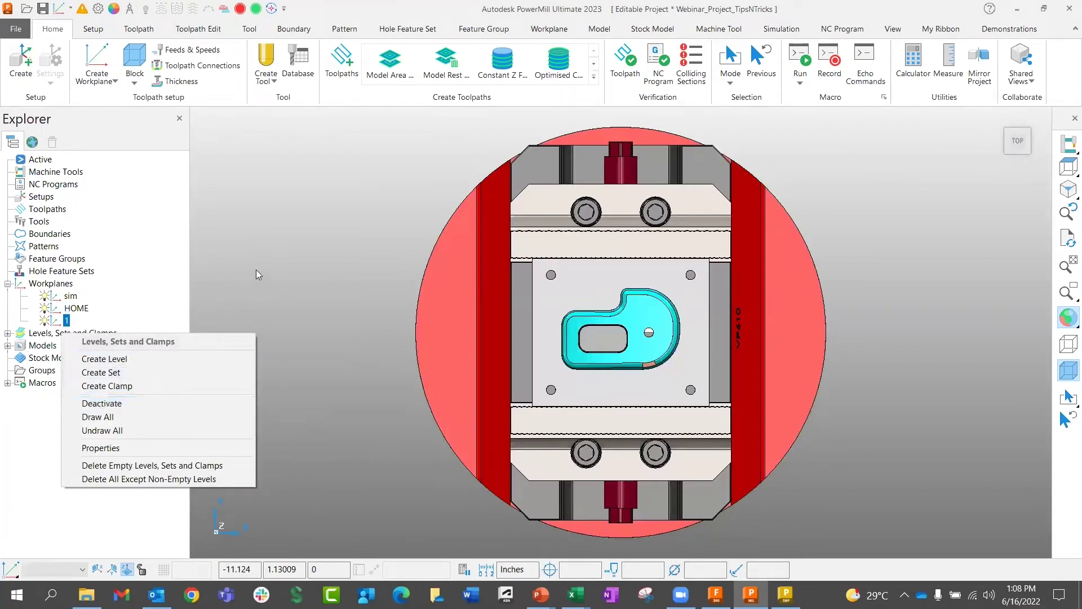
click(35, 320)
right_click(53, 321)
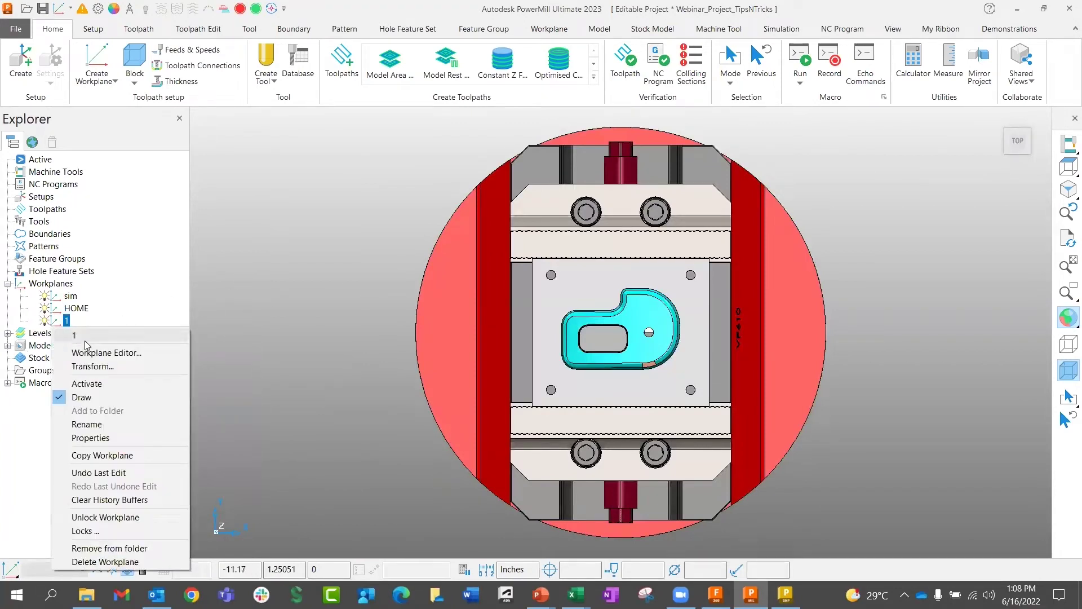
click(86, 384)
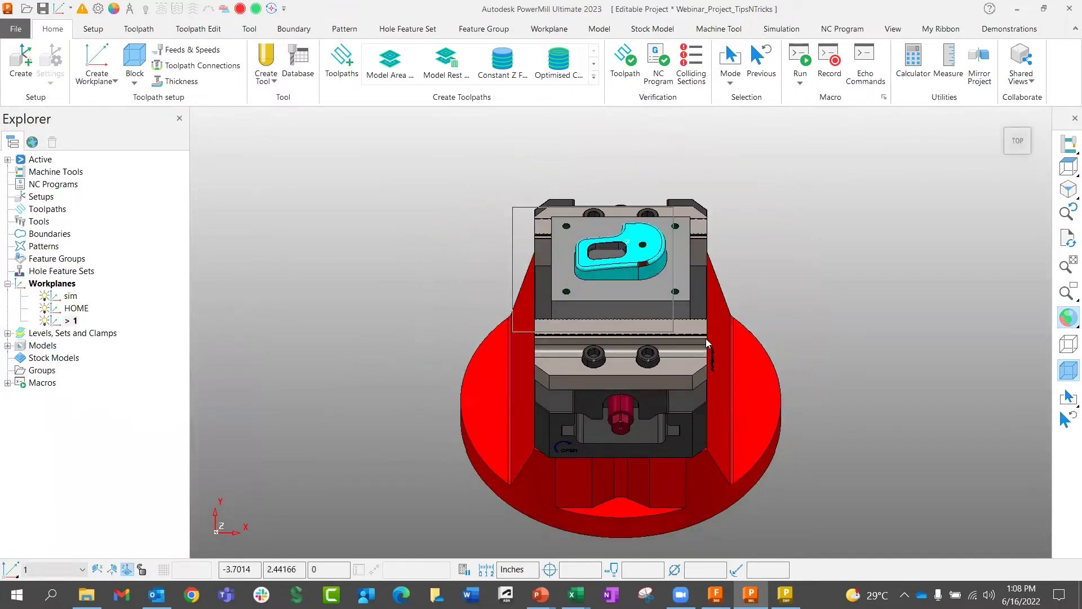
scroll(690, 336, up, 5)
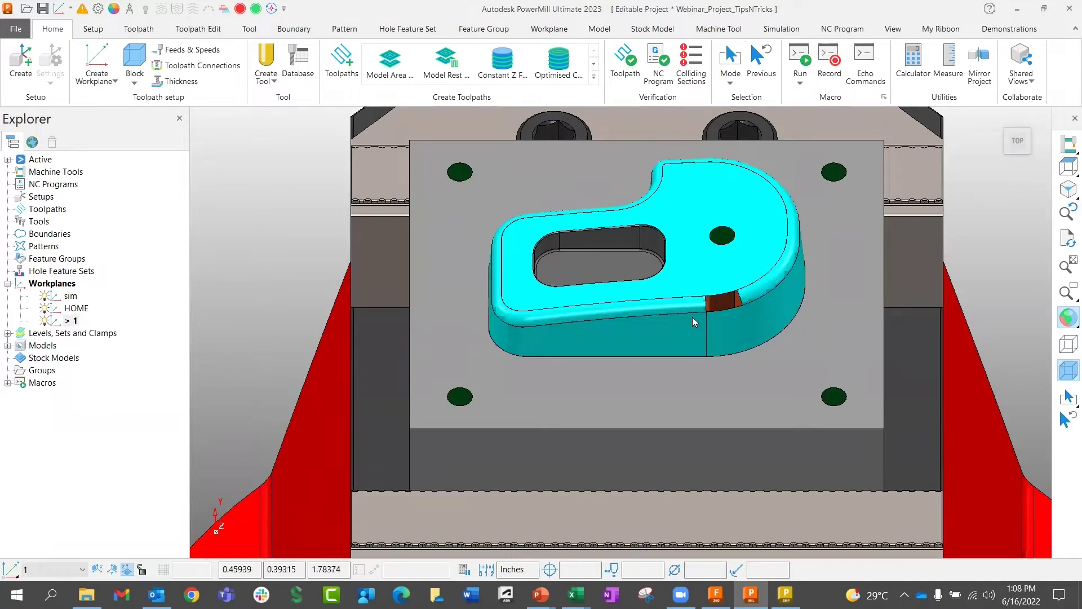
scroll(694, 316, down, 5)
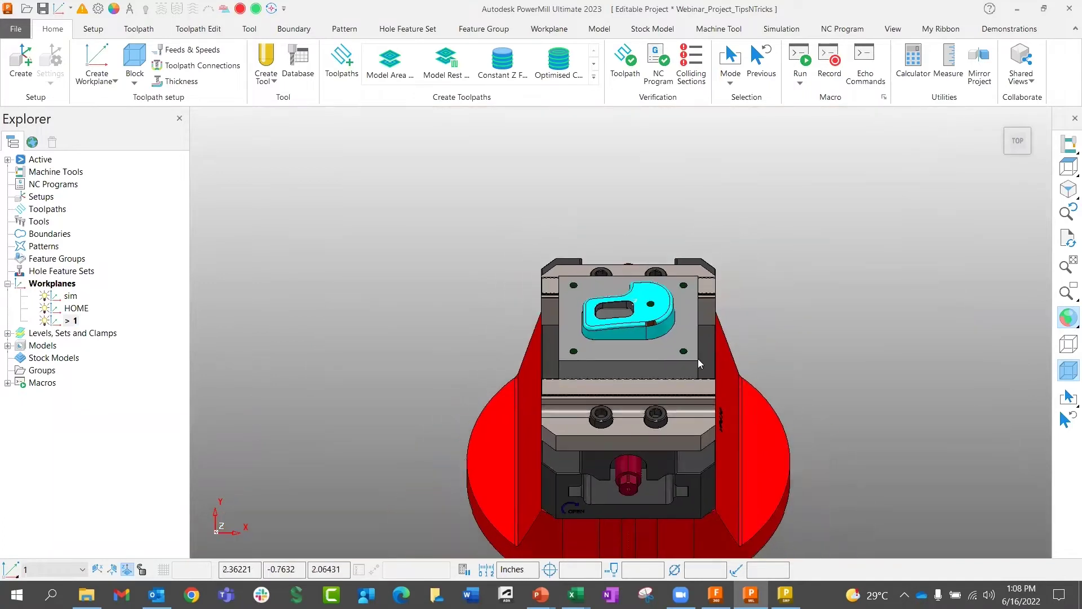
right_click(71, 320)
click(80, 388)
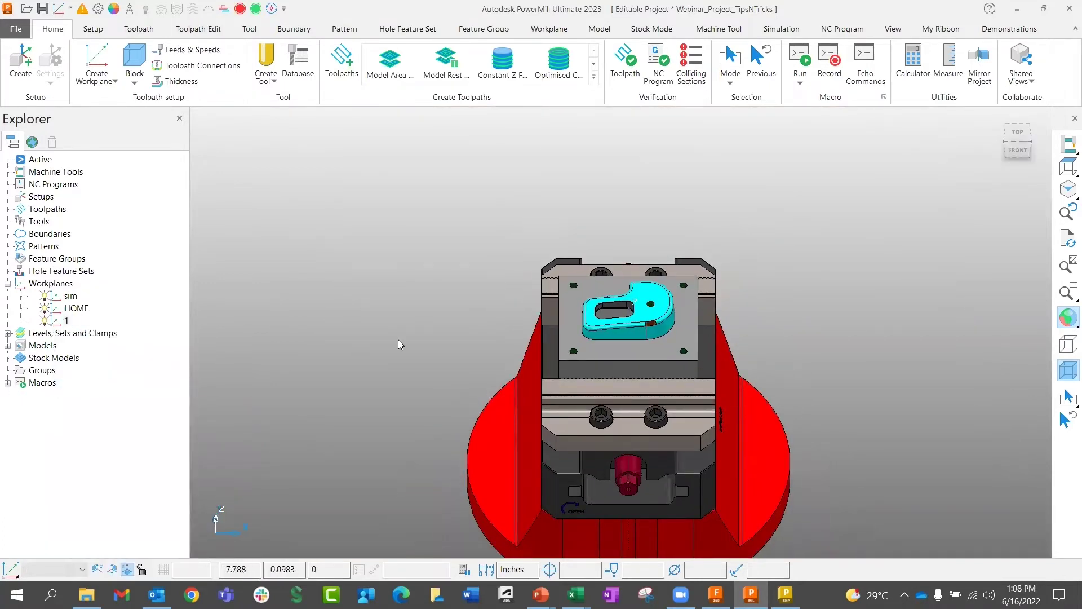
key(ctrl+5)
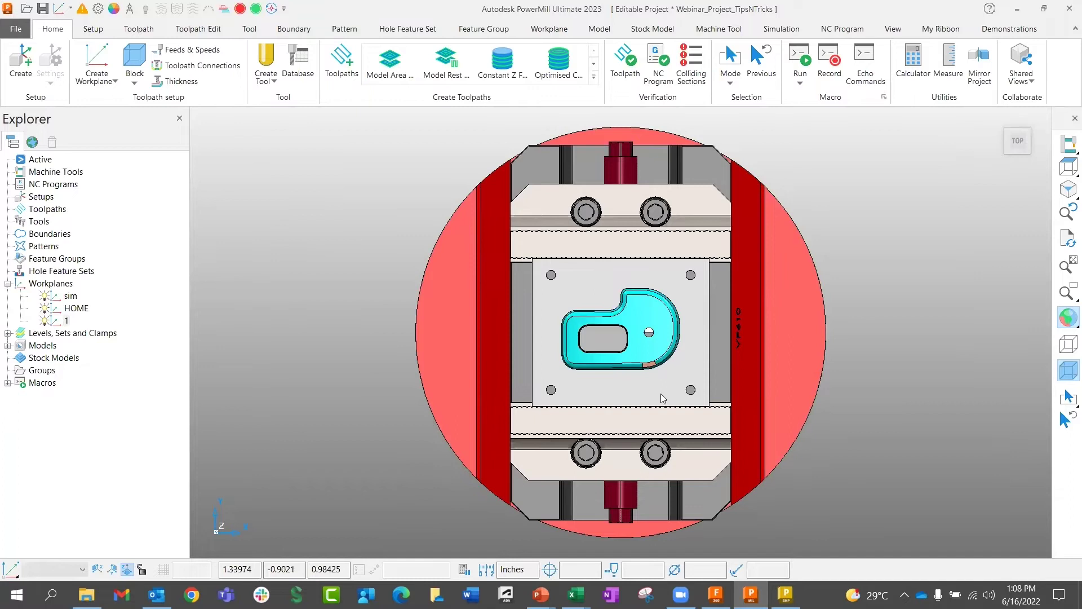
middle_drag(724, 411, 801, 383)
drag(549, 267, 715, 367)
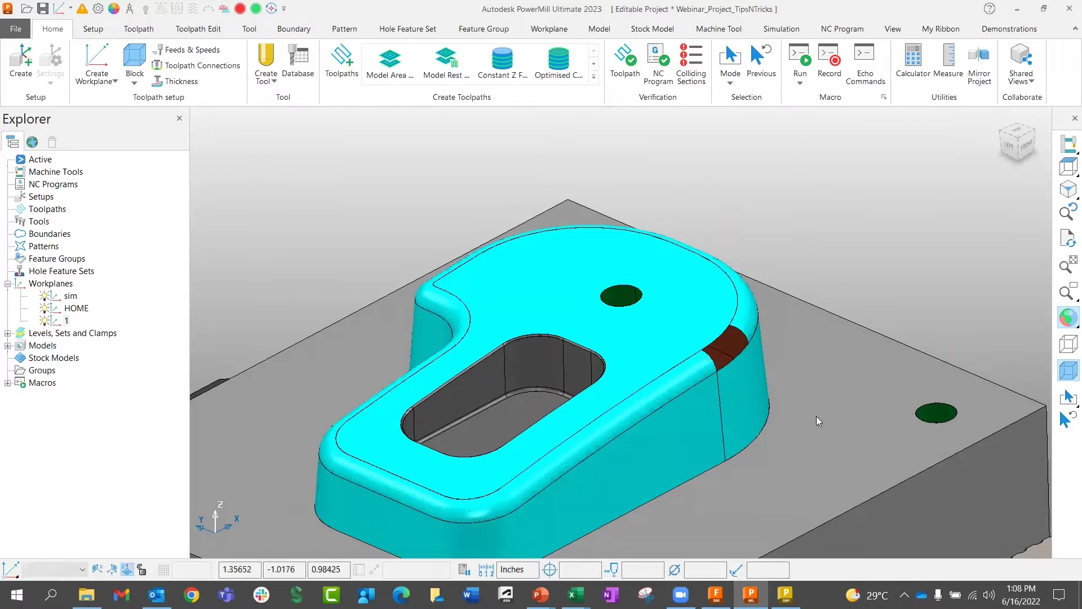
scroll(816, 416, down, 5)
scroll(726, 382, up, 3)
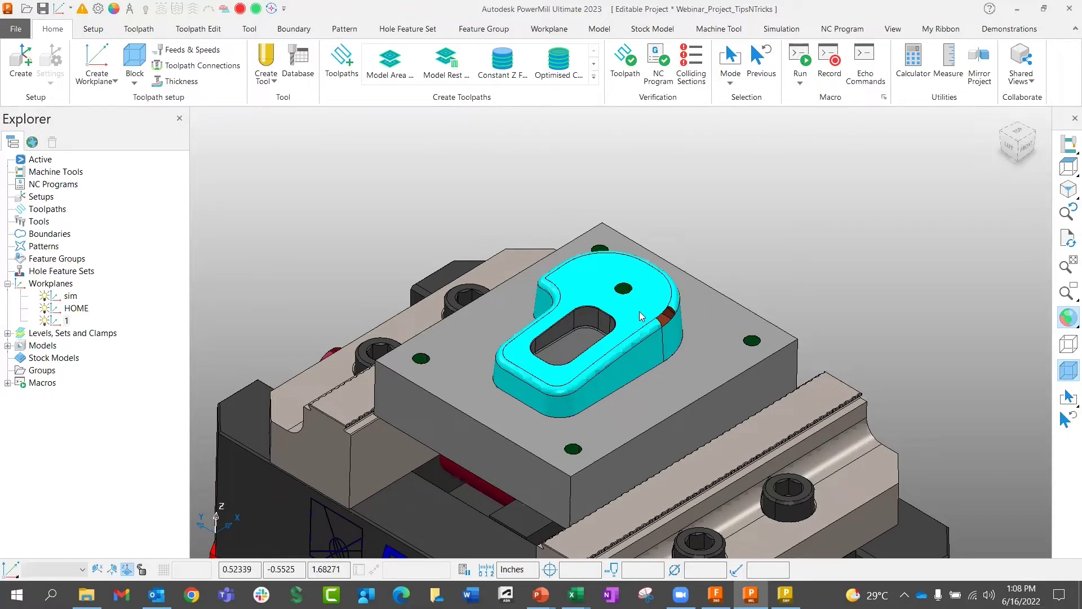
click(1024, 153)
scroll(632, 193, up, 5)
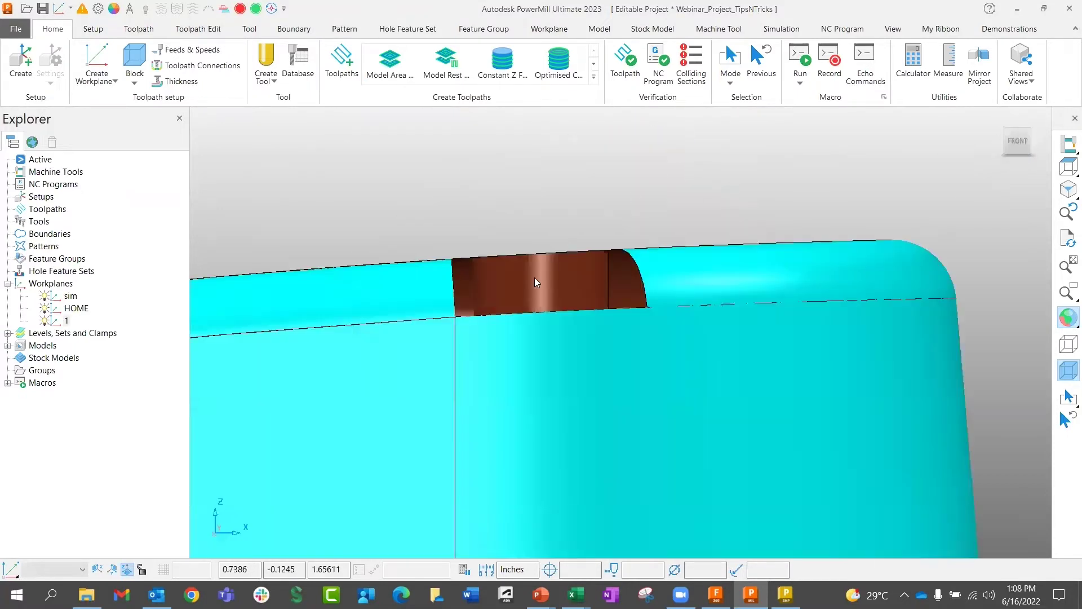
middle_drag(535, 275, 535, 285)
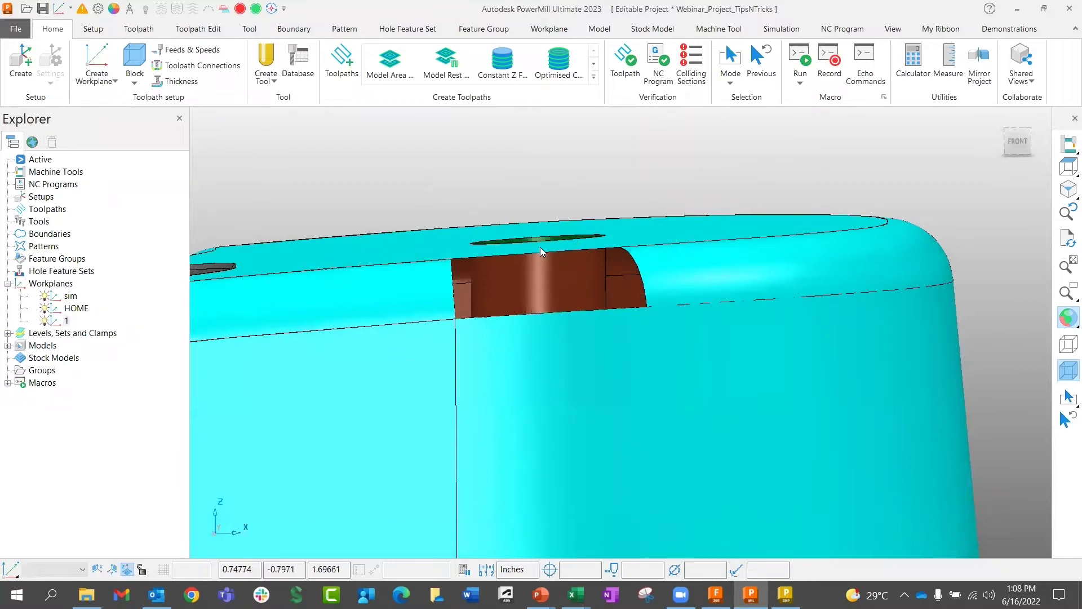
scroll(537, 247, down, 10)
middle_drag(524, 330, 733, 316)
scroll(793, 313, up, 6)
scroll(795, 316, down, 8)
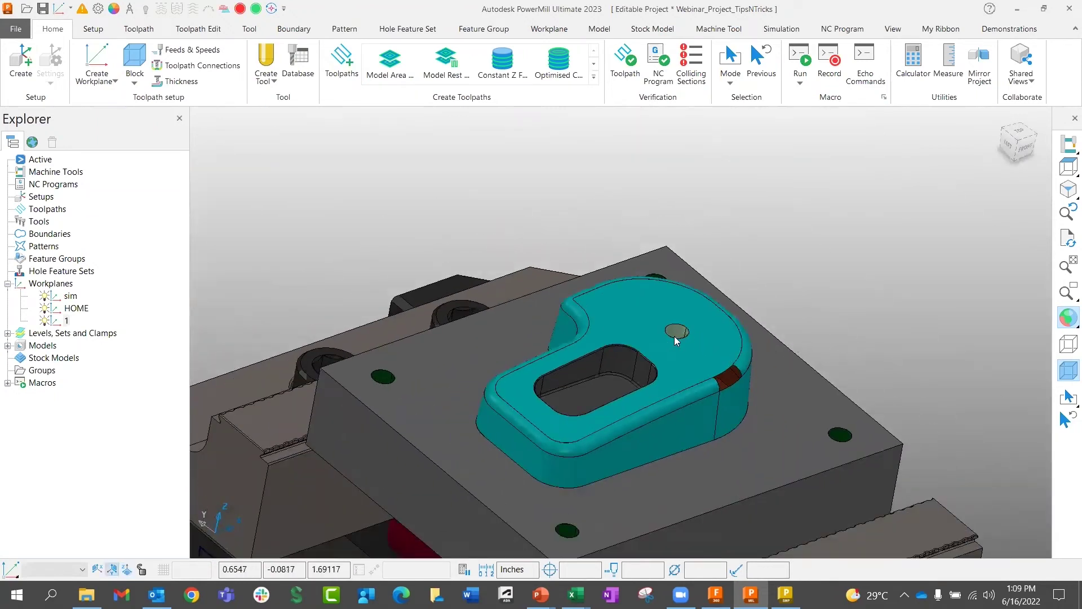
- Find the model's holes into hole feature set 1 and close the Create Holes dialog
click(412, 30)
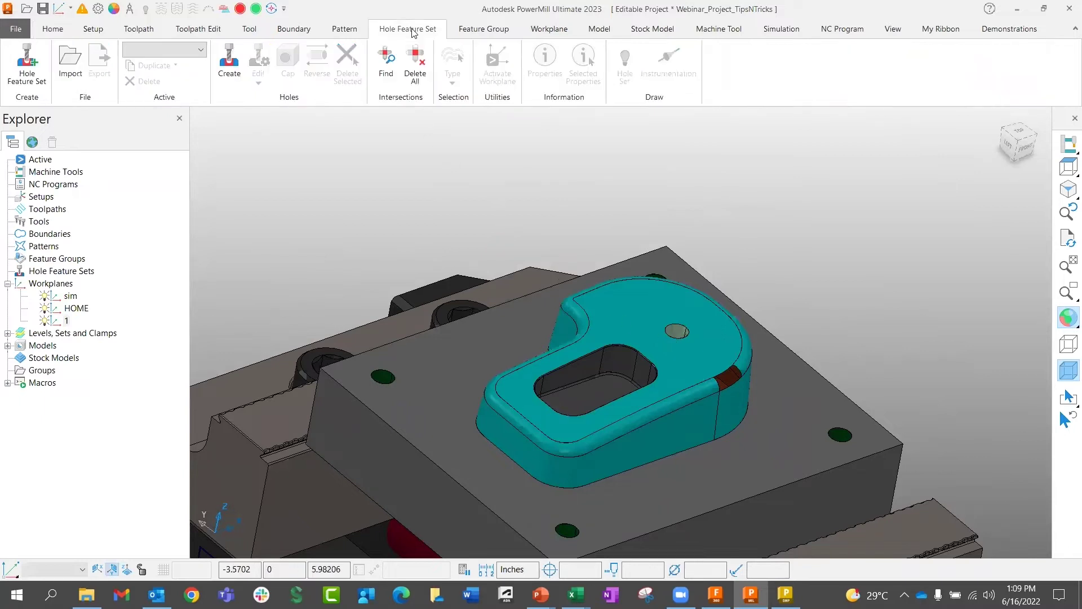
click(227, 68)
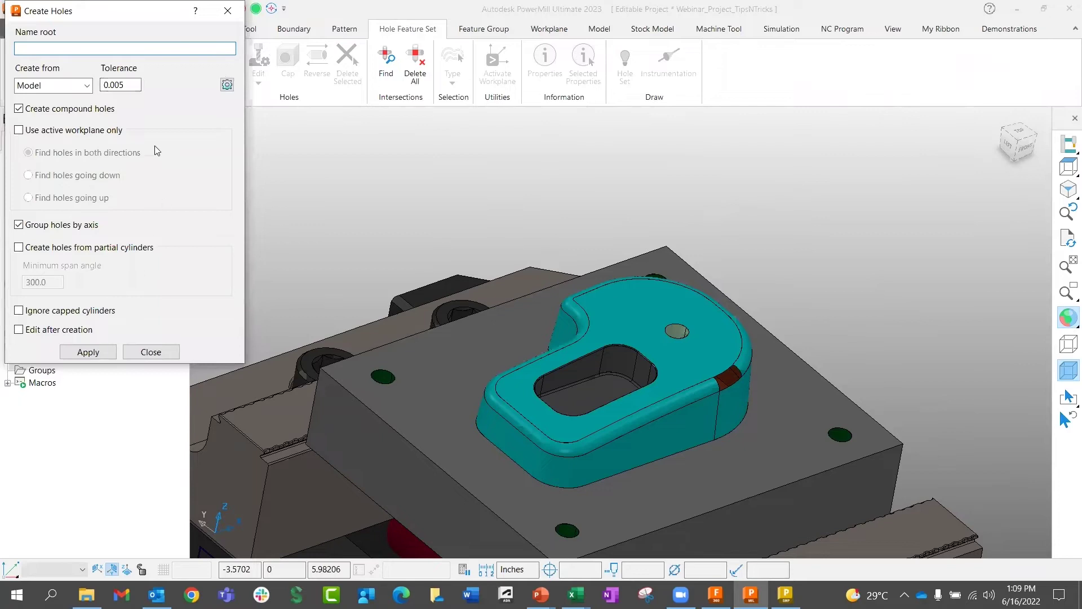
drag(136, 22, 140, 61)
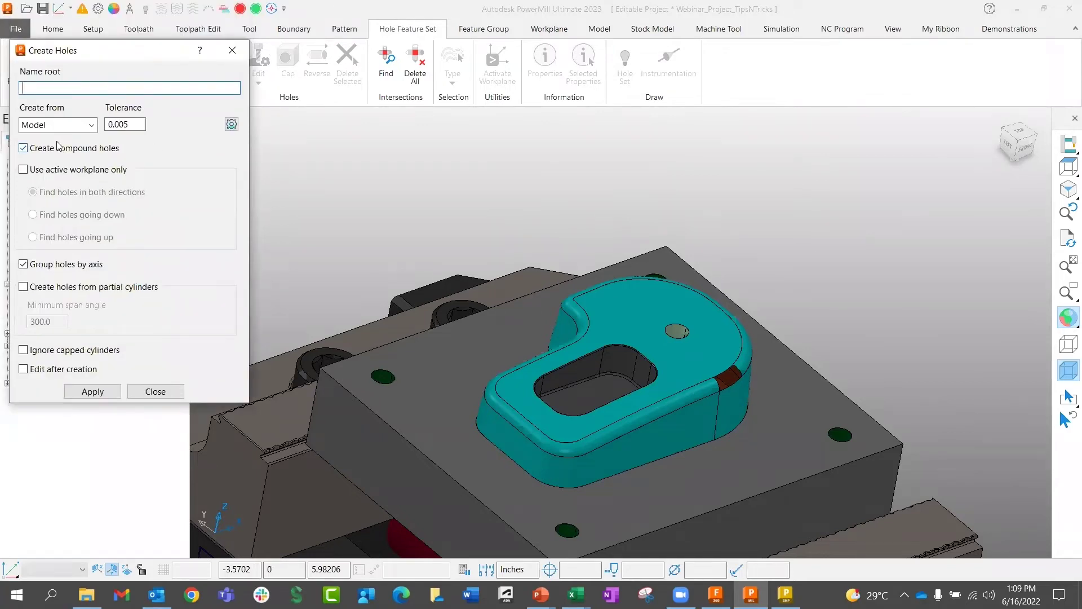
click(96, 397)
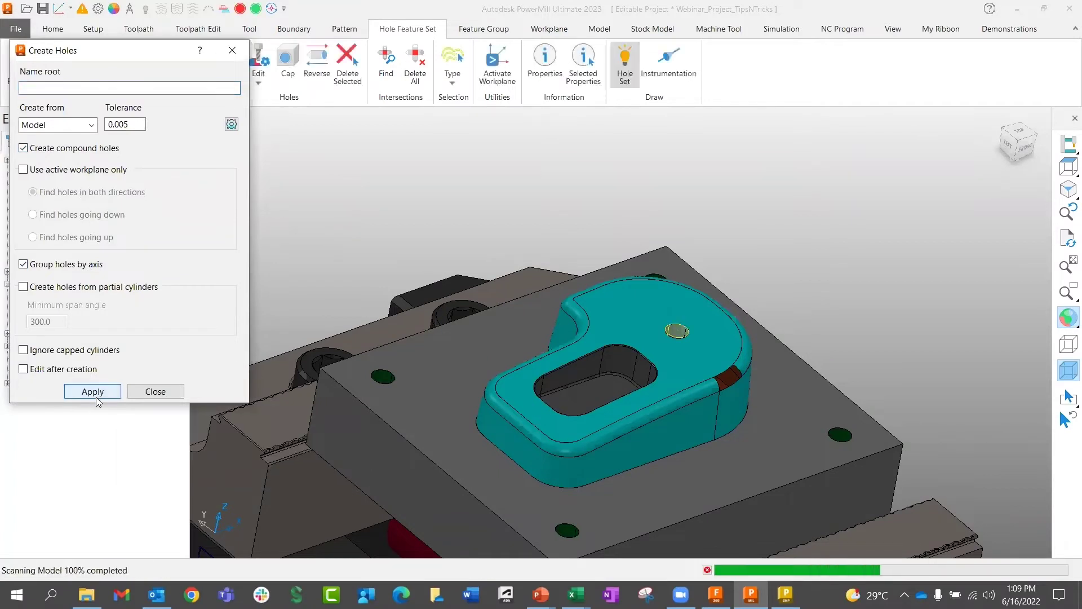
click(156, 391)
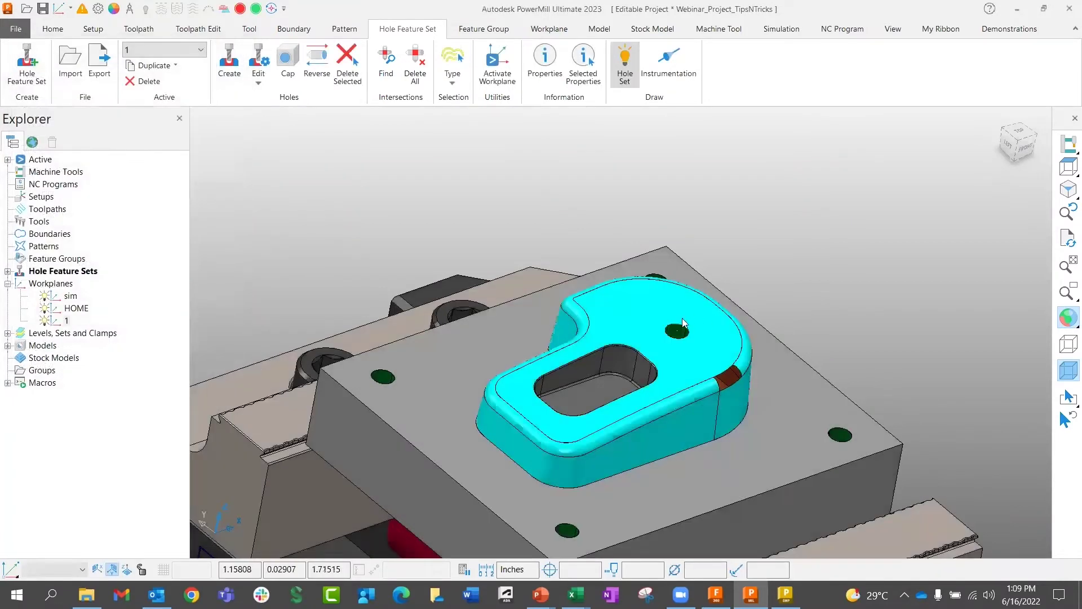
- Pick the top-face hole in Featureset 1 and apply Split at Surface to it
scroll(687, 338, up, 5)
scroll(689, 367, down, 5)
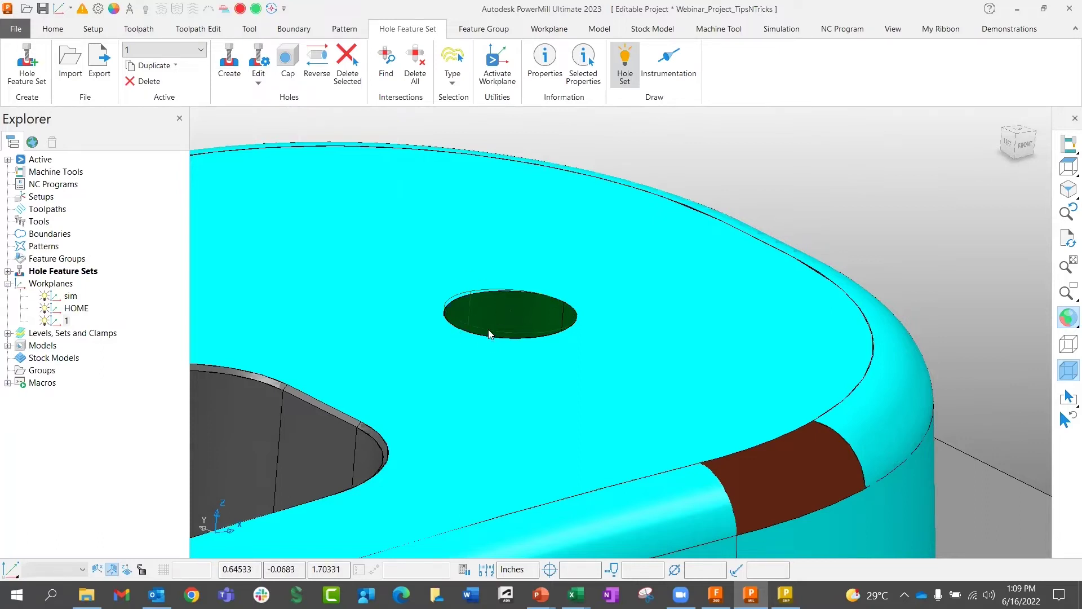
scroll(507, 317, down, 5)
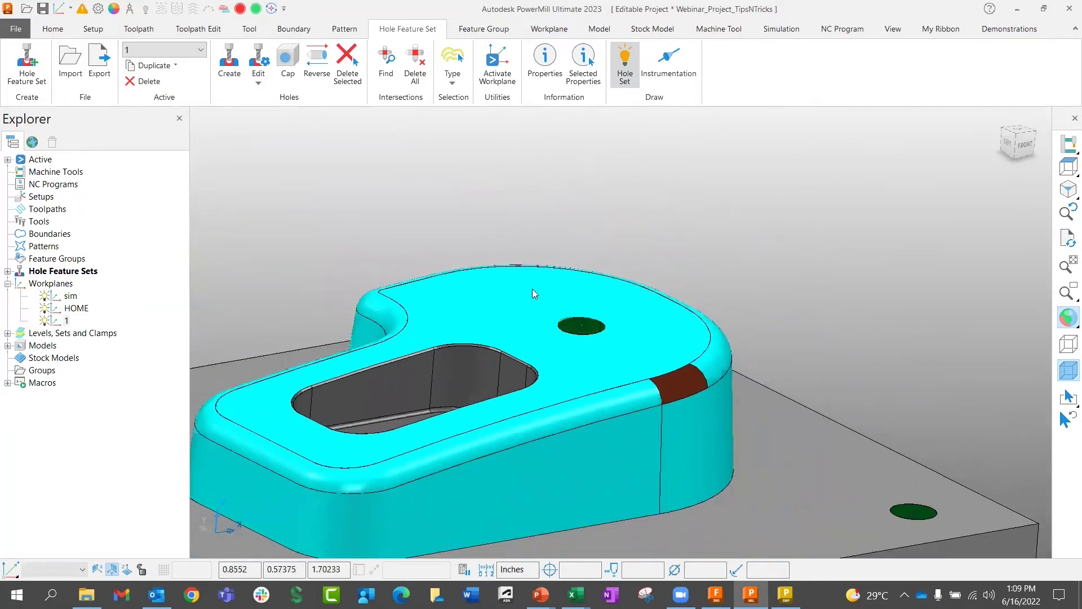
scroll(584, 350, up, 8)
click(595, 432)
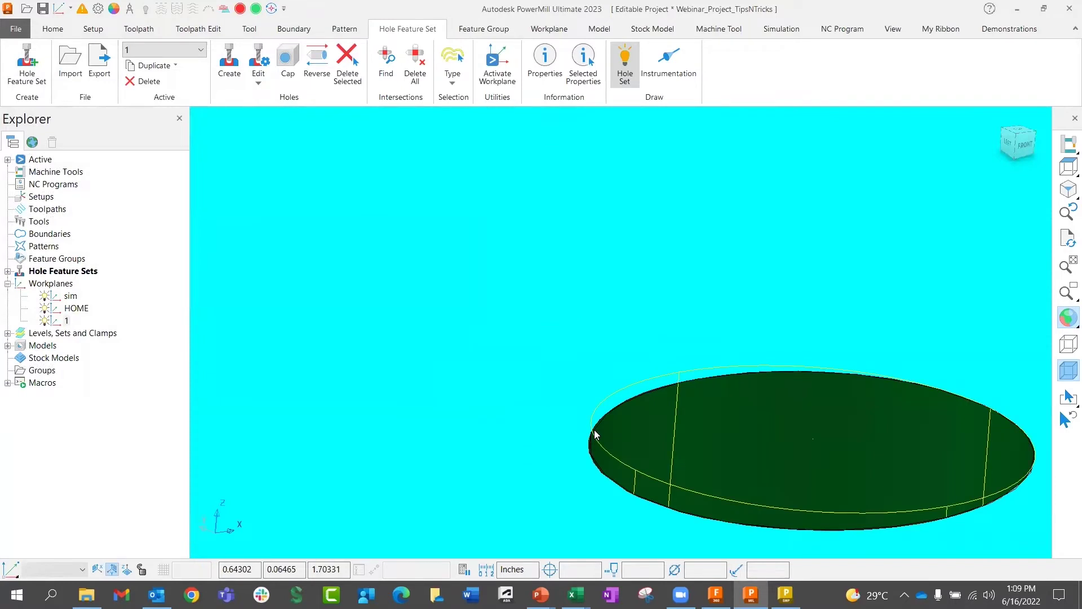
click(595, 434)
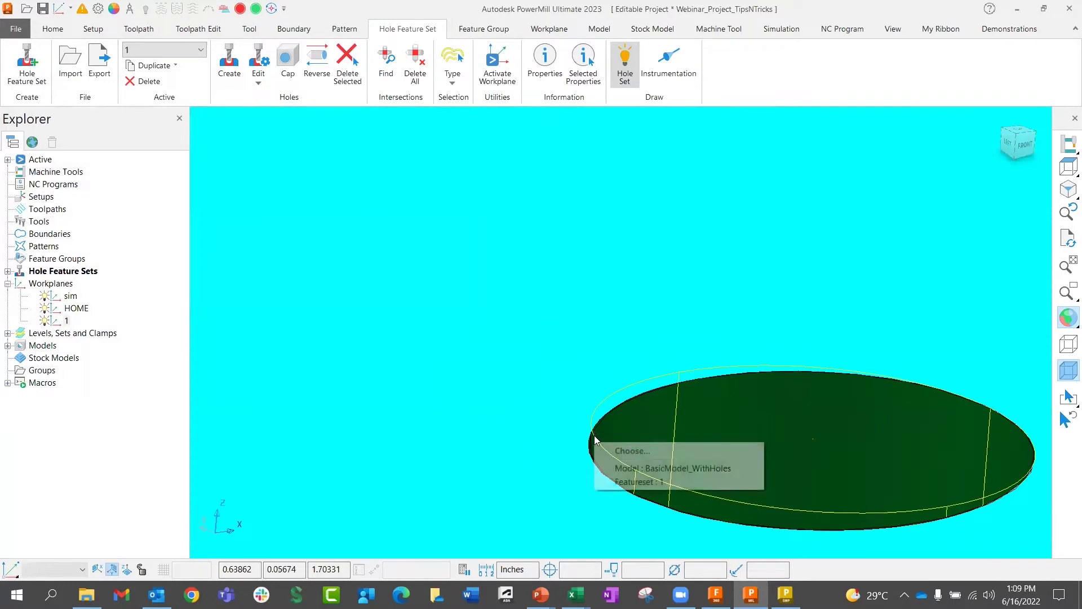
click(633, 482)
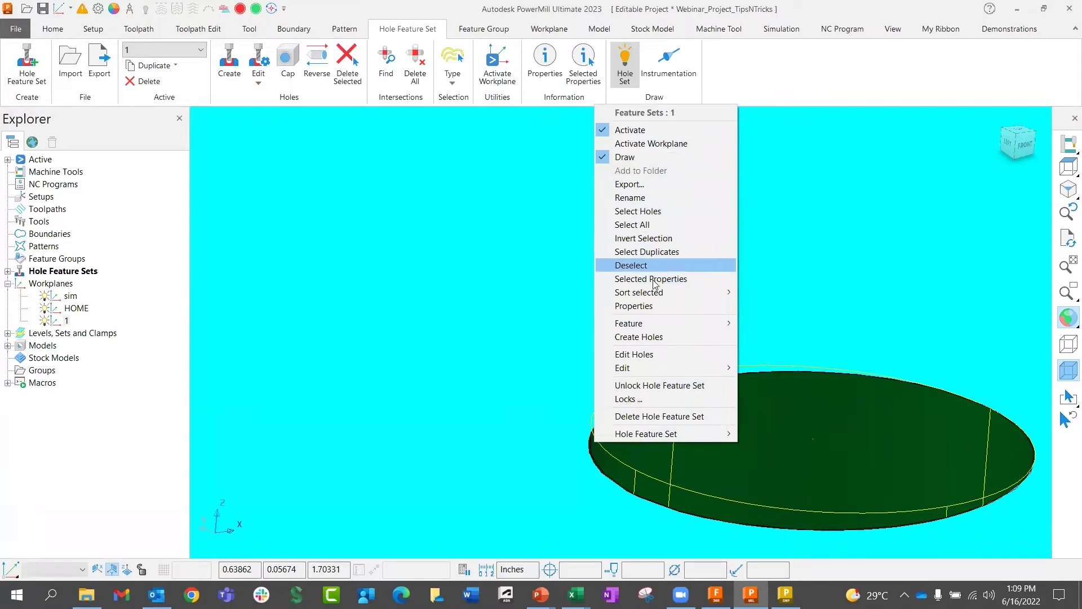
mouse_move(644, 369)
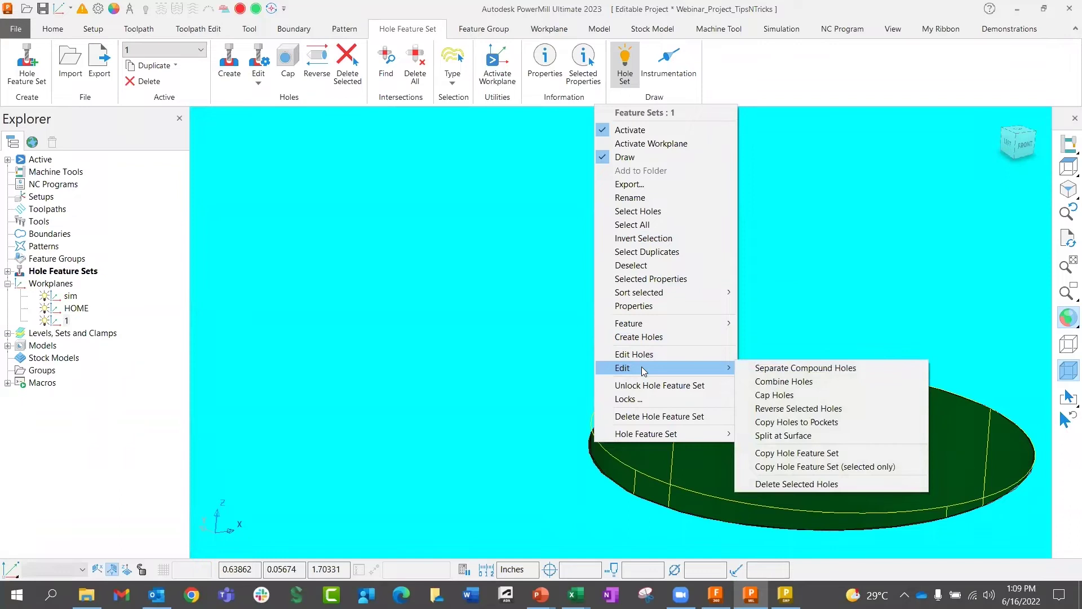
click(763, 439)
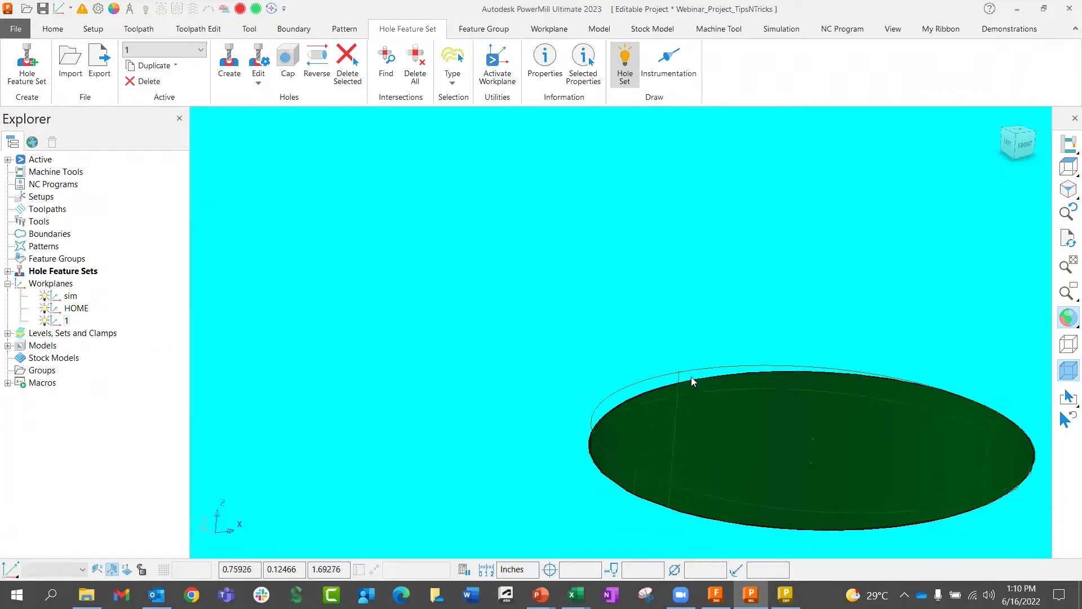
scroll(690, 381, down, 3)
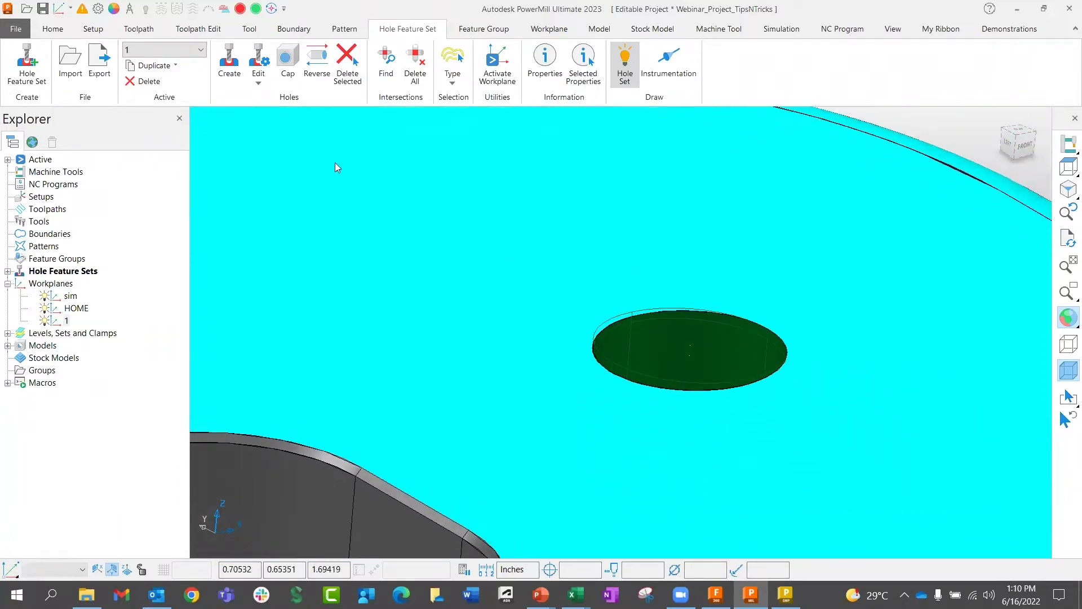
click(54, 29)
- Start a new End Mill tool, discarding the accidental ball-nosed setup
click(307, 68)
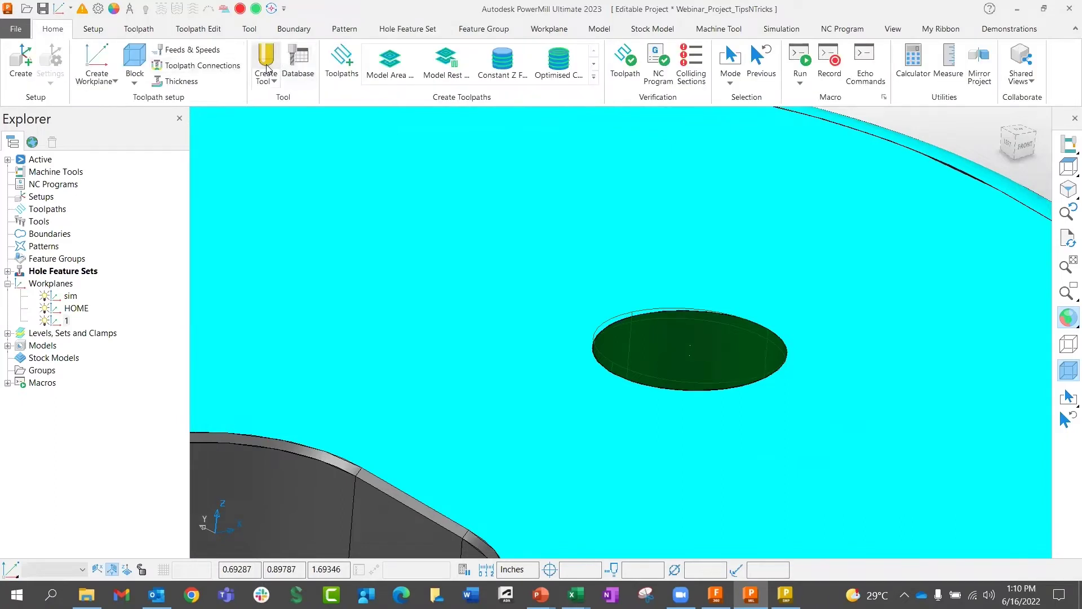
click(270, 82)
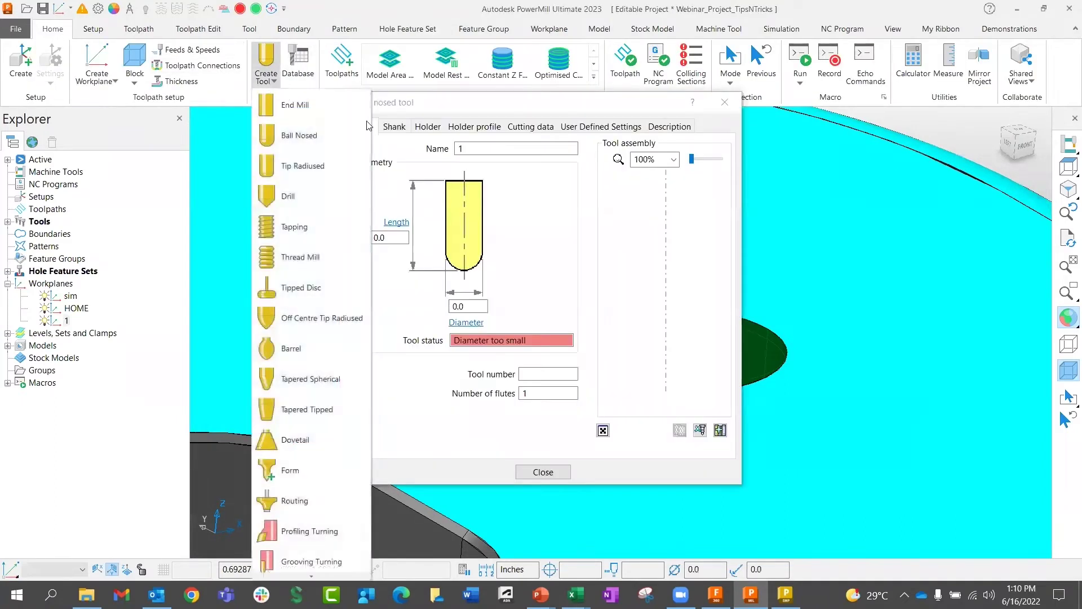
click(724, 102)
click(724, 102)
click(268, 78)
click(272, 113)
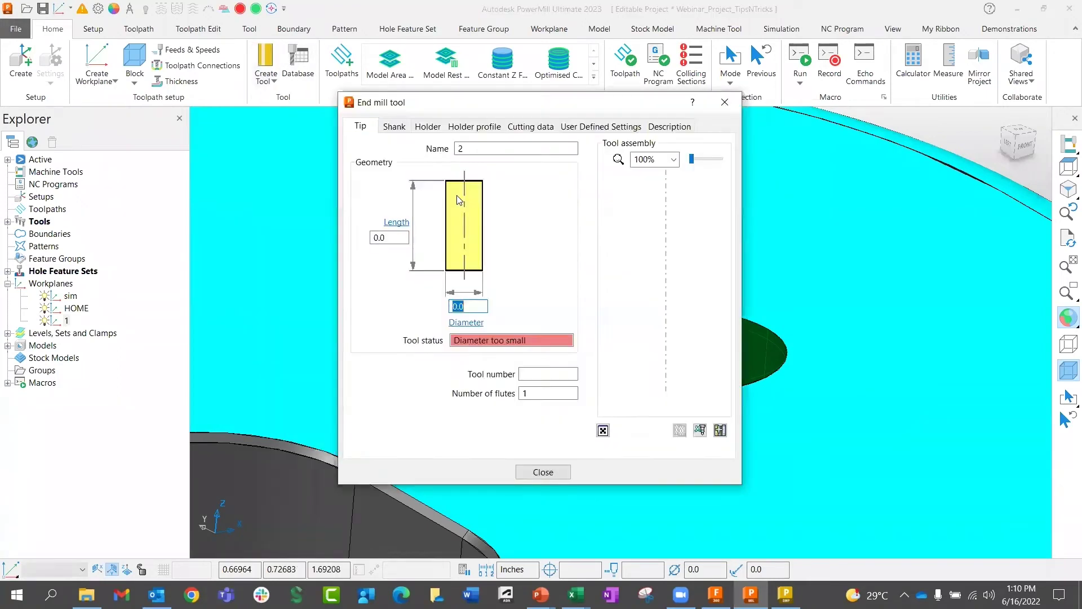
- Give end mill 2 a 0.1875 diameter and 0.9375 length, and close it
drag(502, 110, 334, 108)
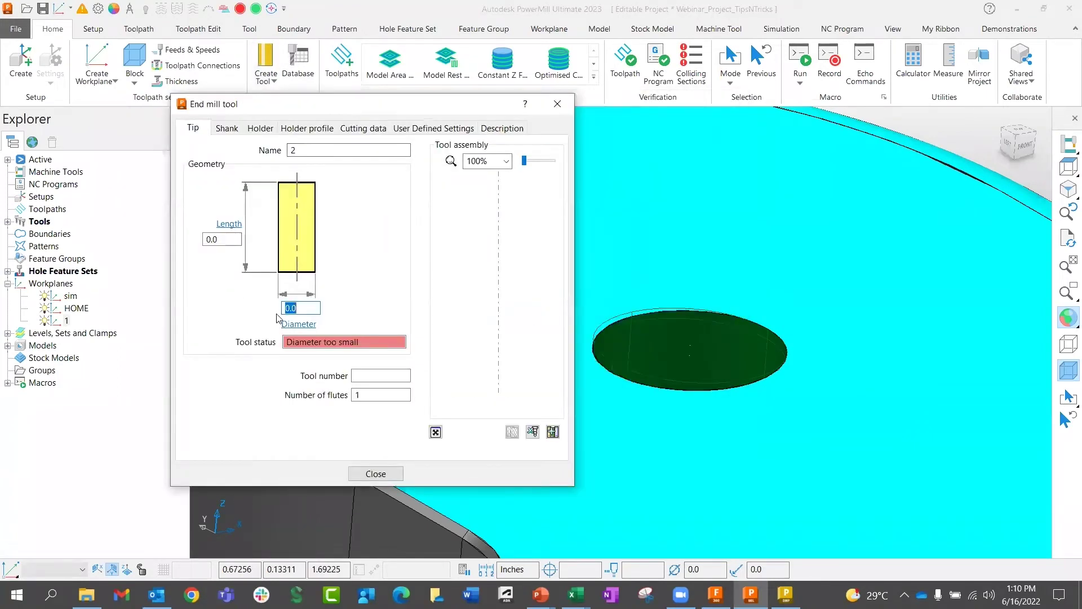
text(0.1)
key(Tab)
text(0.625)
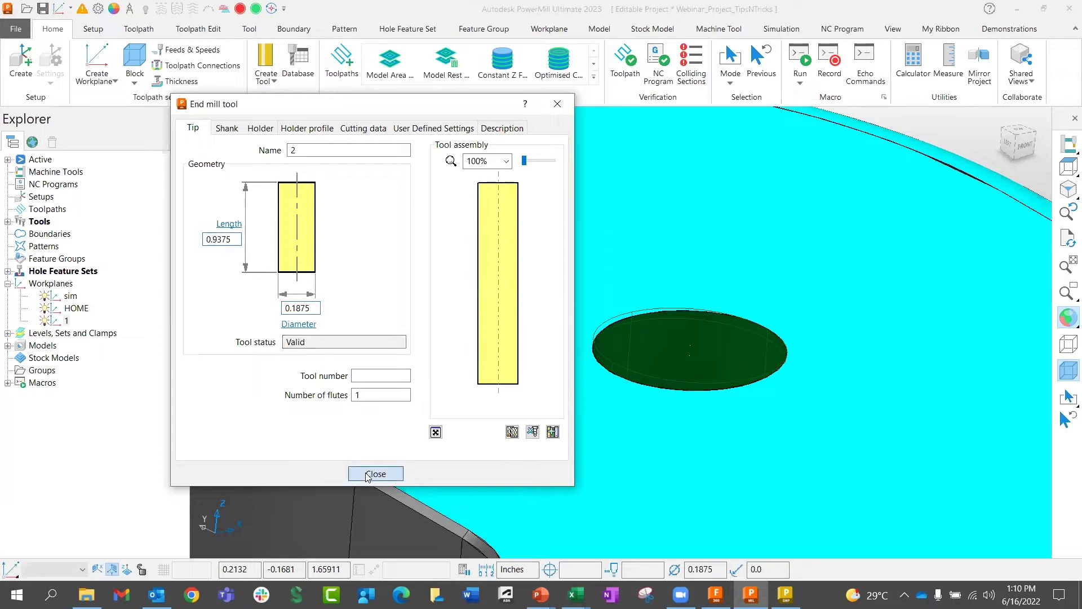
click(375, 473)
click(342, 61)
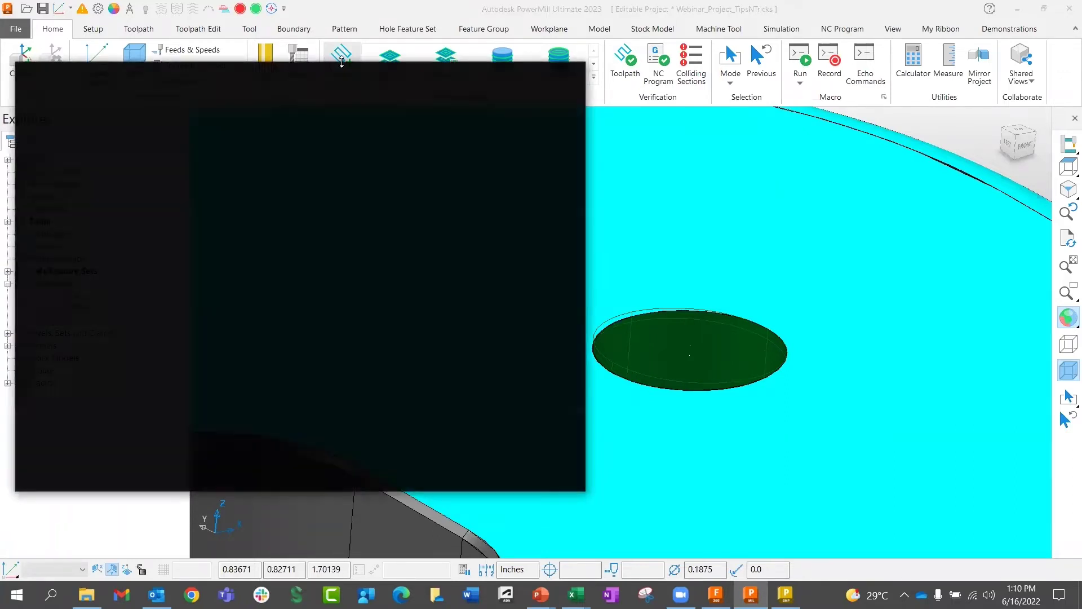
- Choose the Helical drilling strategy and select the hole to drill
click(71, 187)
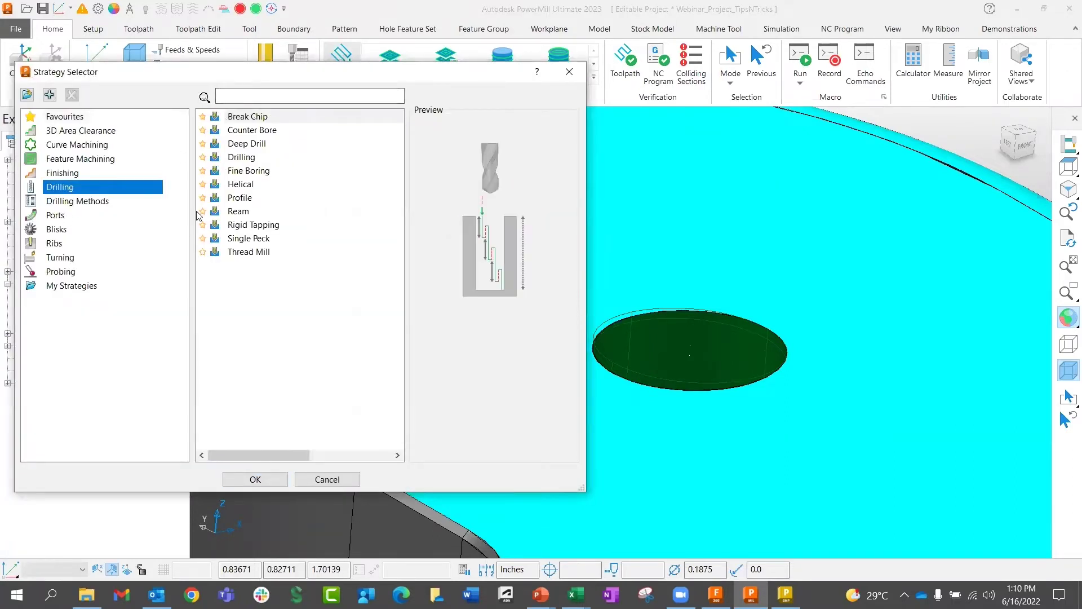
click(226, 188)
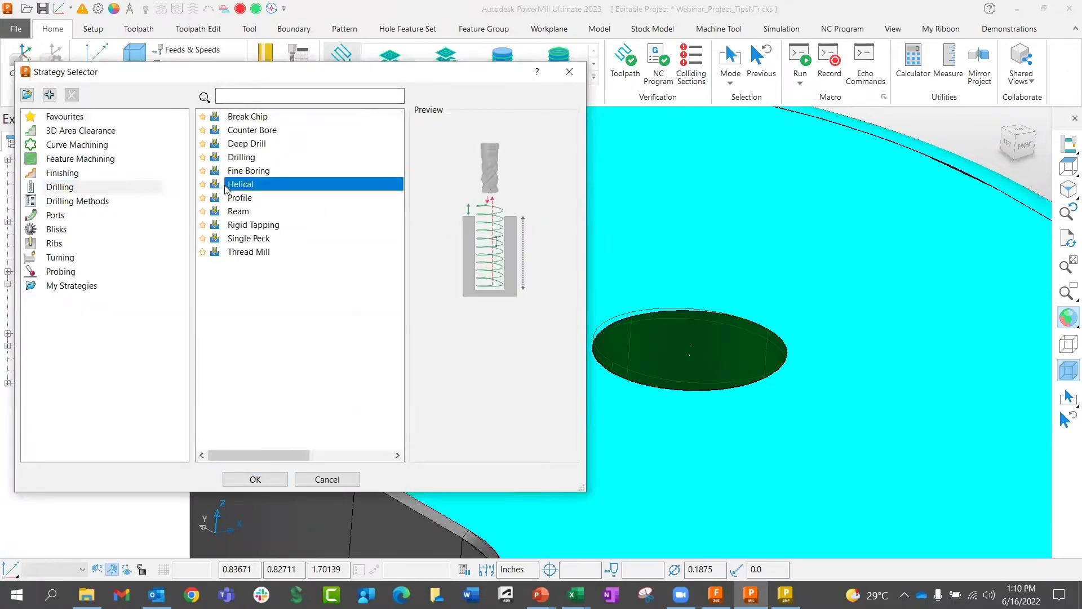
click(240, 479)
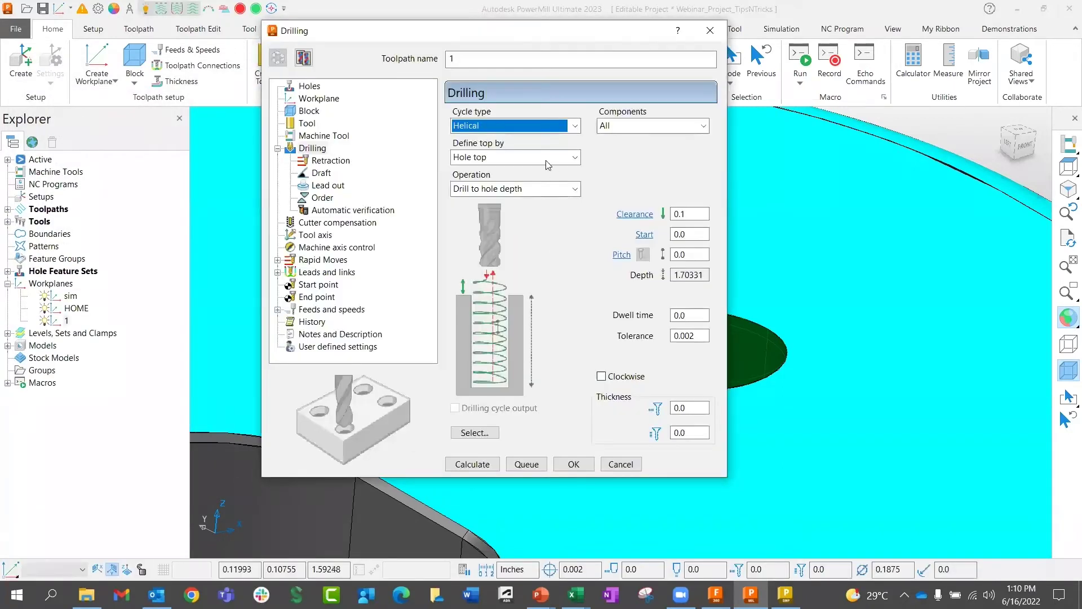
drag(510, 35, 339, 55)
click(634, 371)
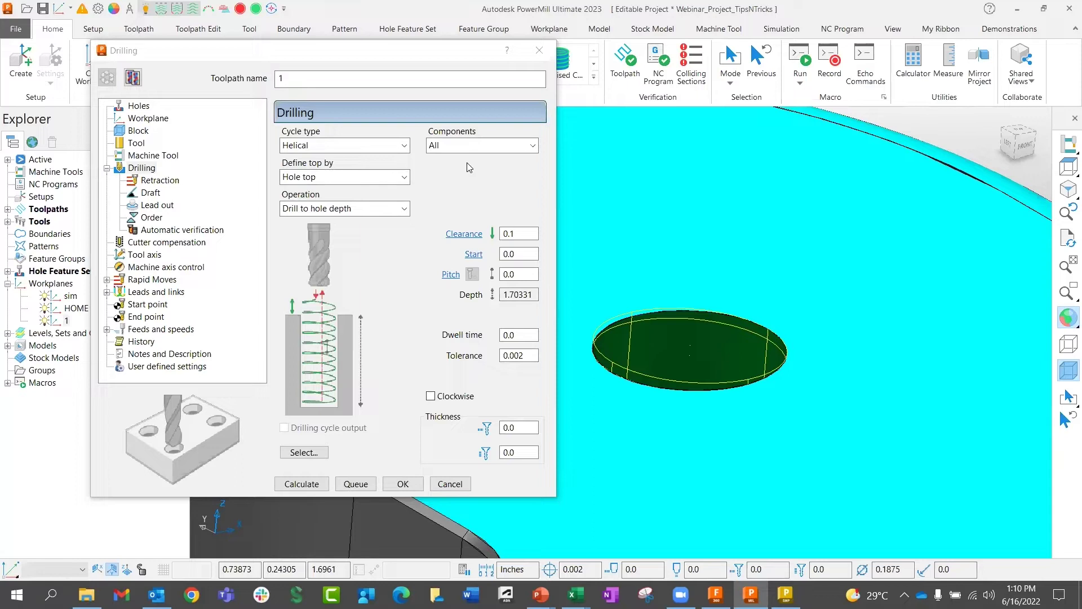
- Range components to bottom 1, set pitch 0.01 and clearance 0.015, and calculate
click(495, 145)
click(473, 169)
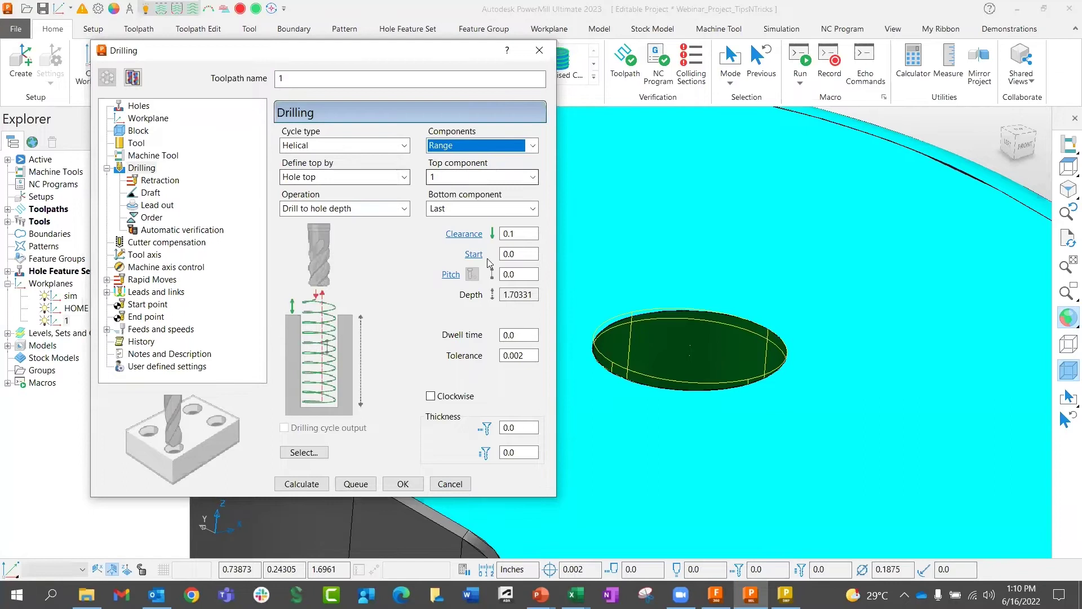
click(462, 208)
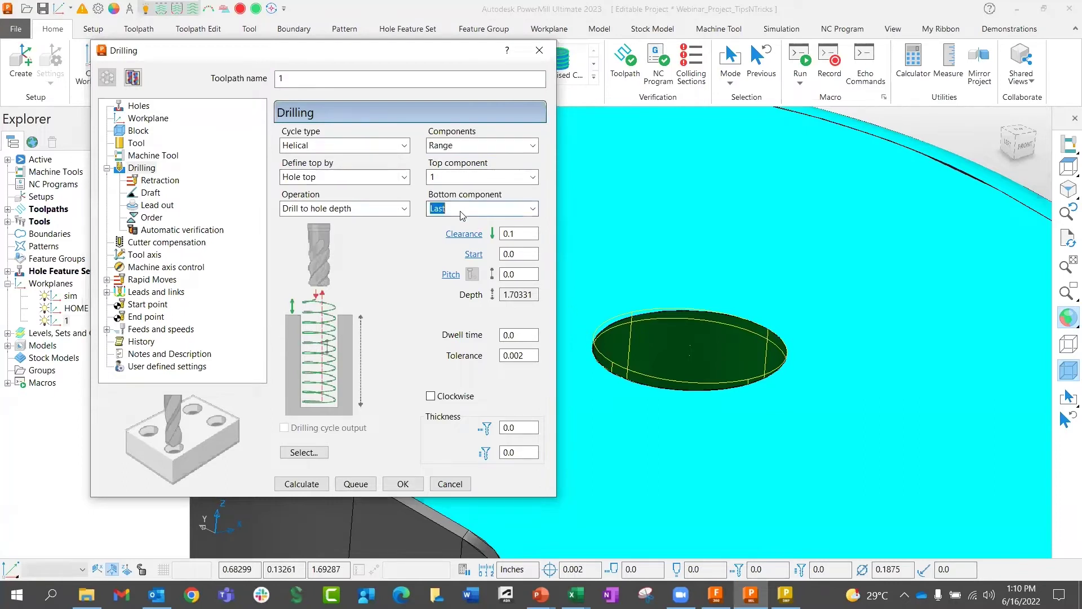
click(531, 209)
click(453, 223)
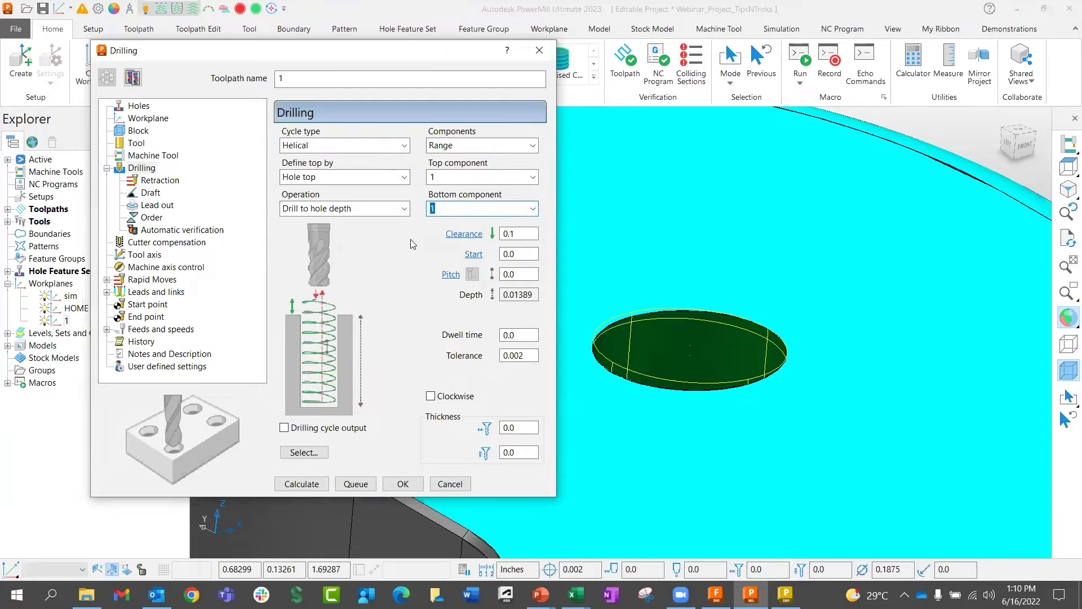
key(Tab)
key(Tab)
key(Tab)
text(0.)
double_click(518, 234)
text(0.)
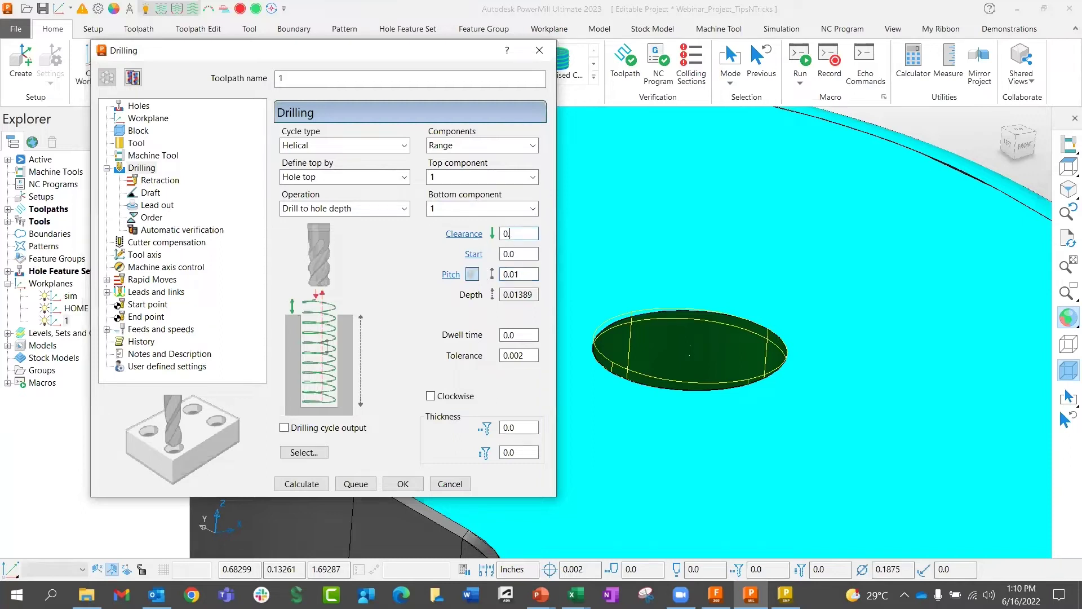
text(015)
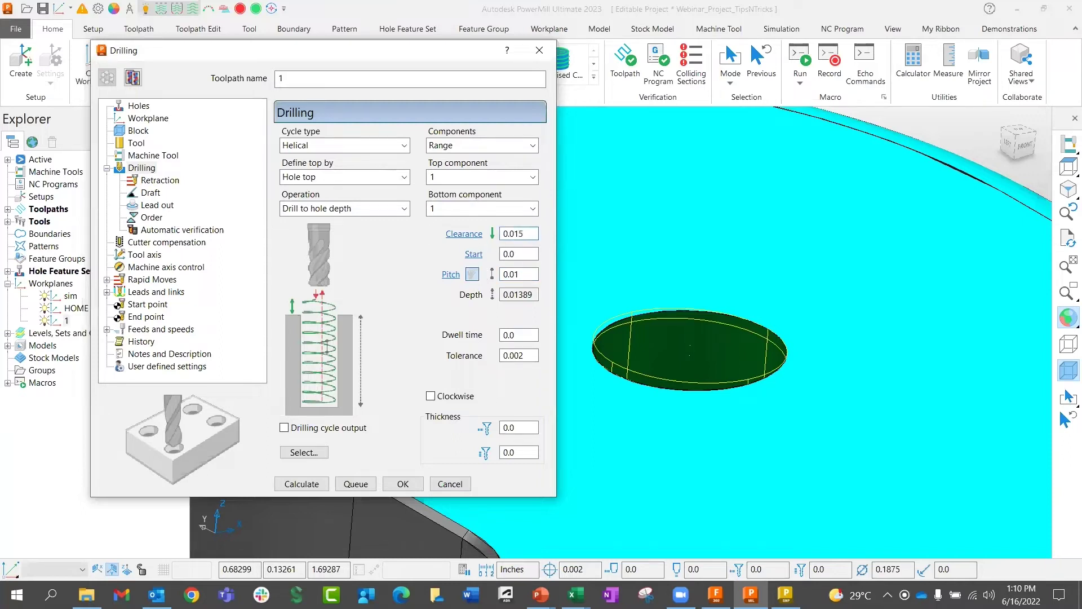
click(301, 484)
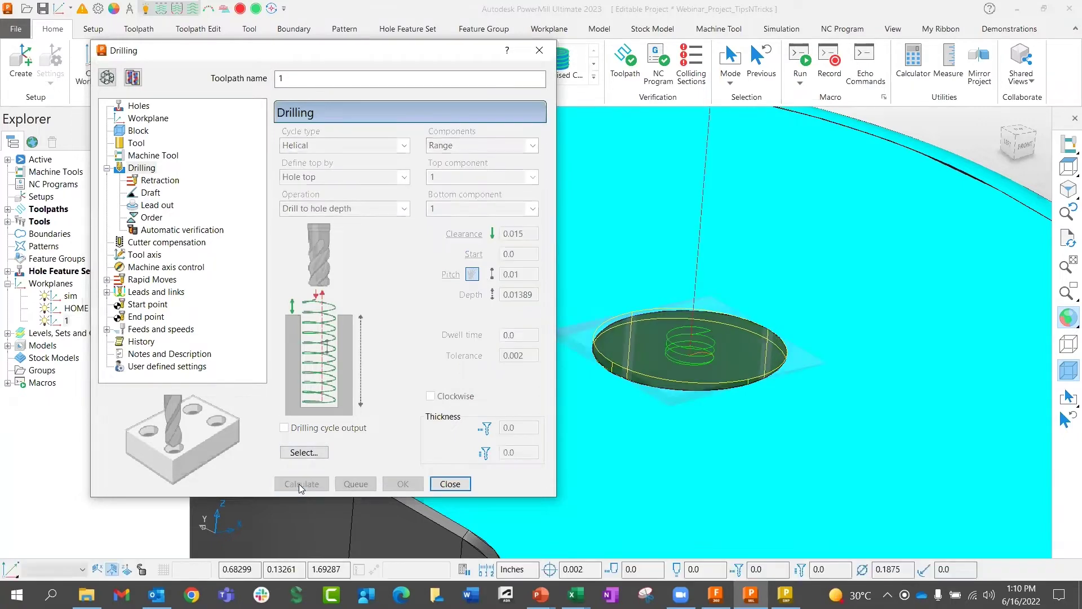
- Close the Drilling dialog, hide toolpath 1's drawing, and select the part's top face
click(445, 484)
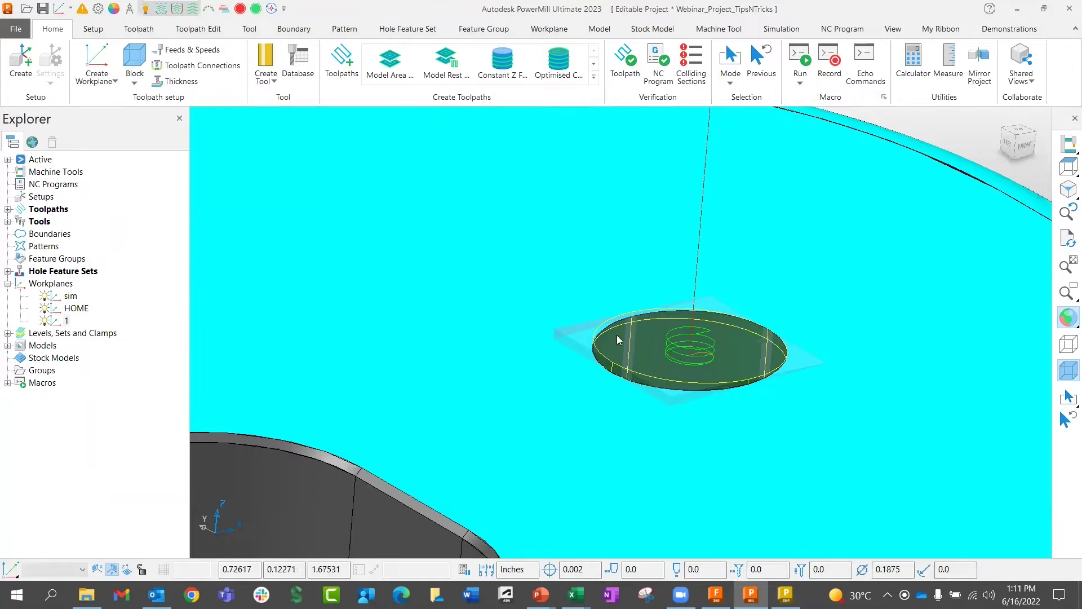
scroll(620, 339, down, 5)
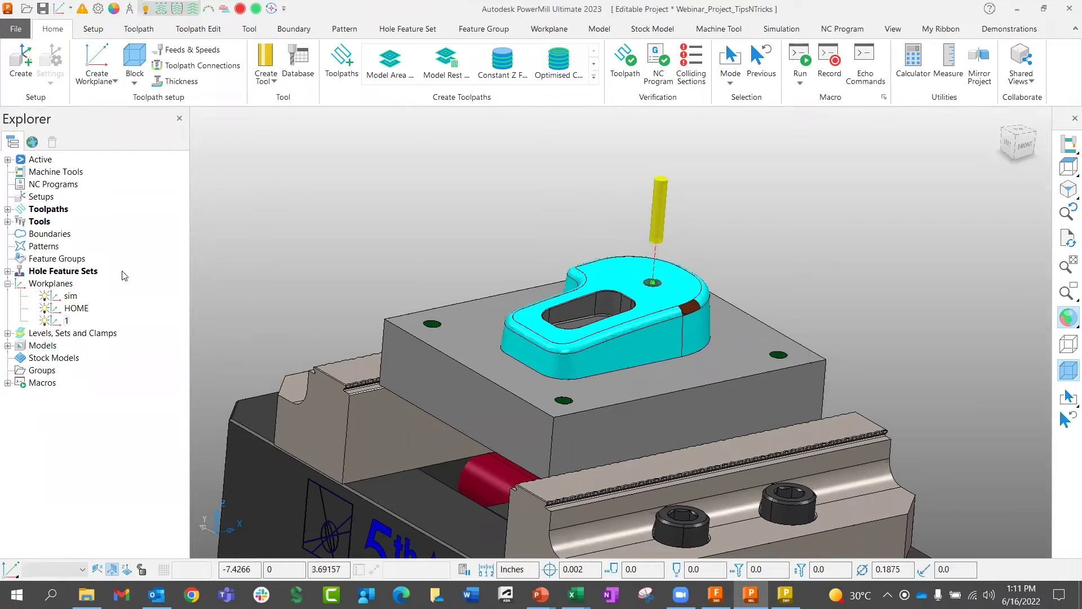
click(8, 209)
click(45, 222)
middle_drag(536, 316, 516, 213)
scroll(712, 377, up, 4)
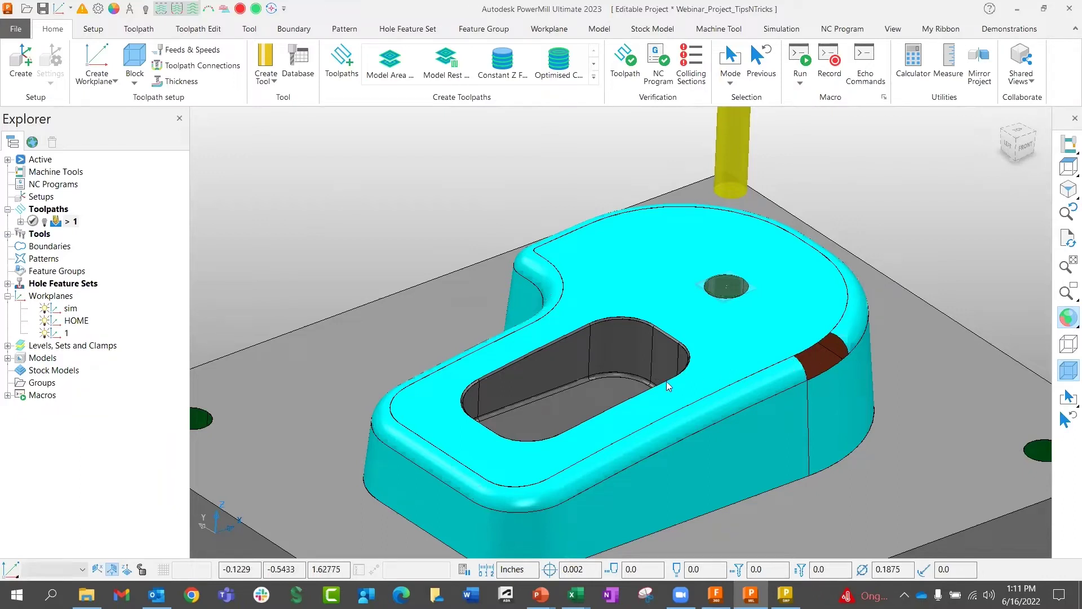
click(629, 280)
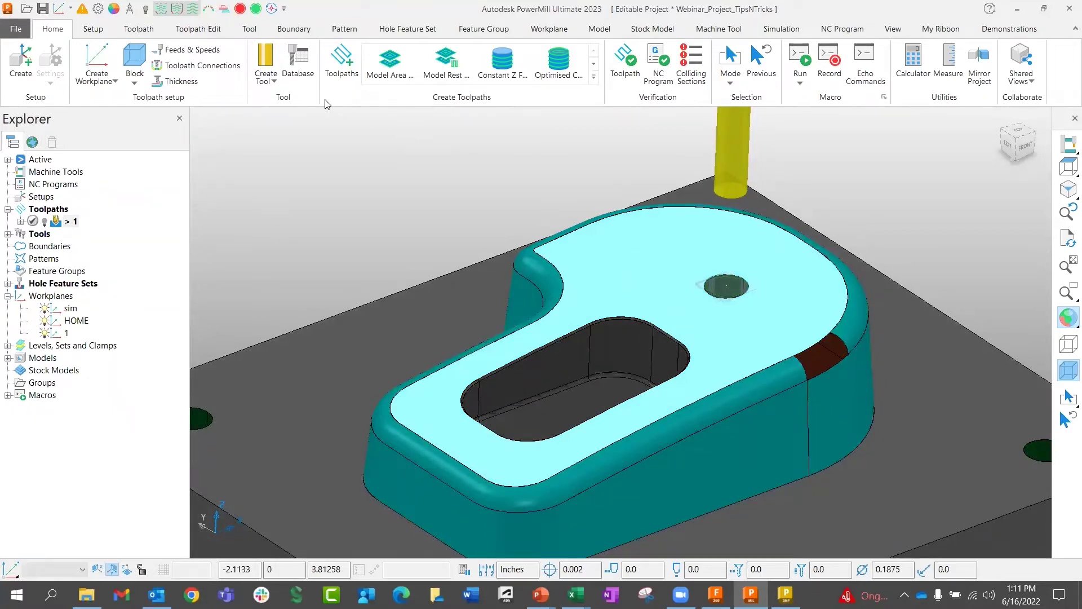
- Create ball-nosed tool 3 with 0.1875 diameter
click(273, 80)
click(266, 140)
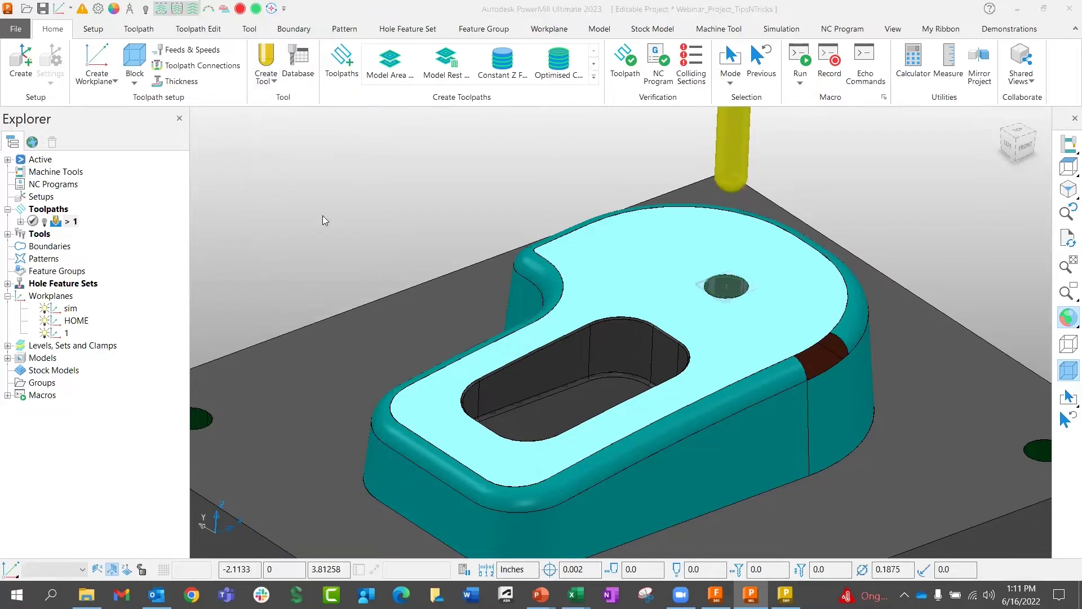
click(385, 477)
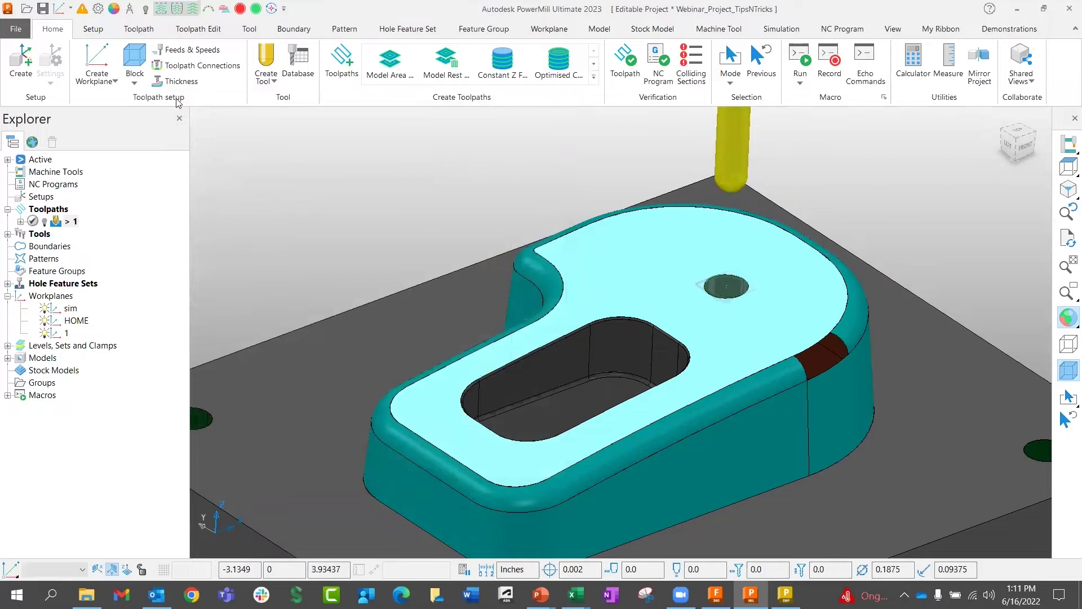
- Start a new Raster Finishing toolpath from the Finishing strategies
click(341, 61)
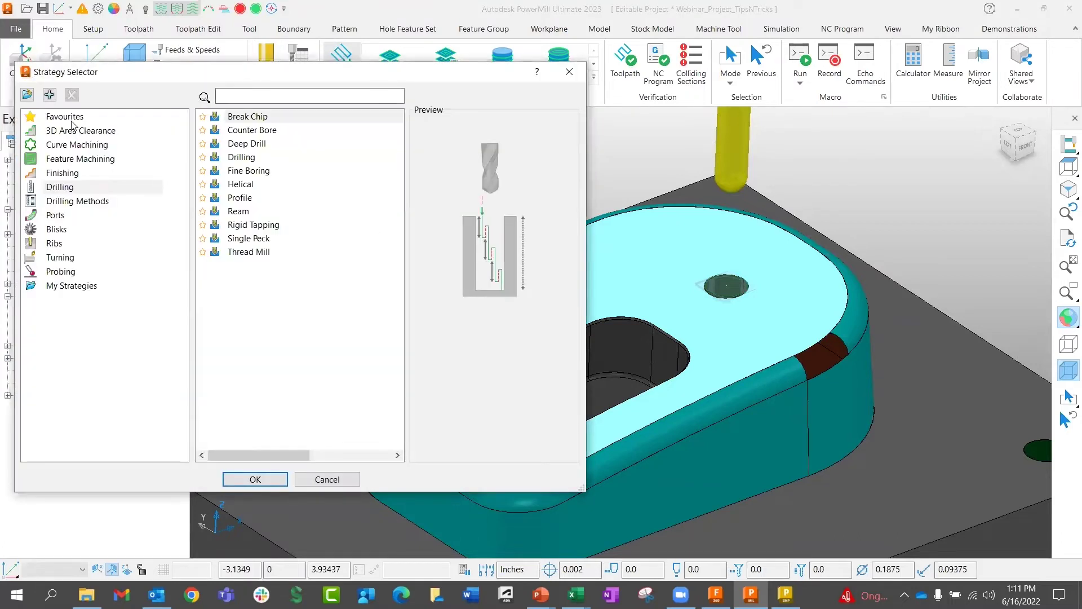
click(63, 174)
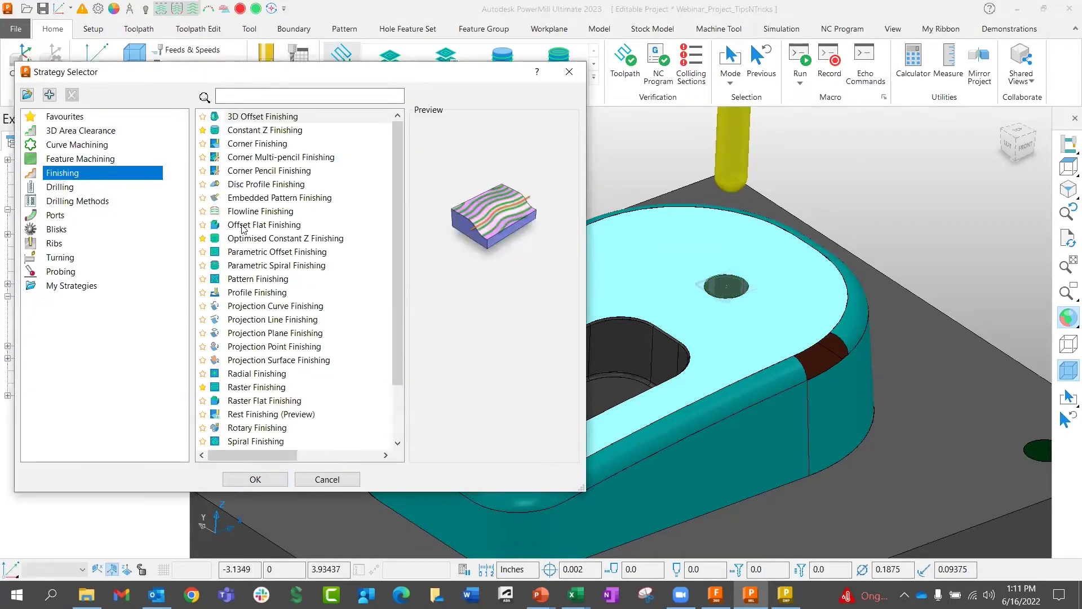
click(245, 389)
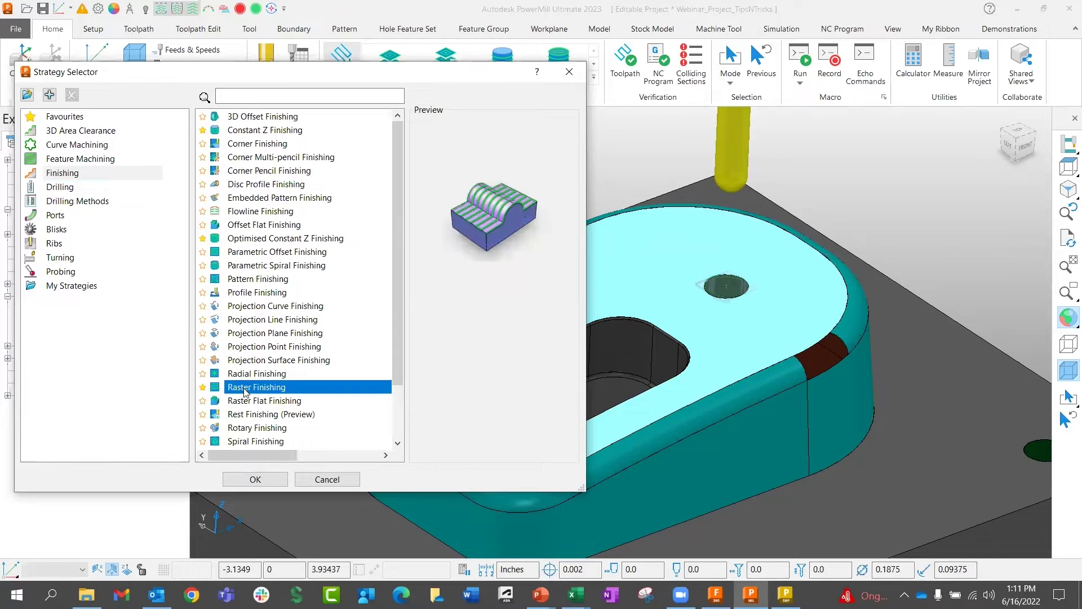
click(269, 480)
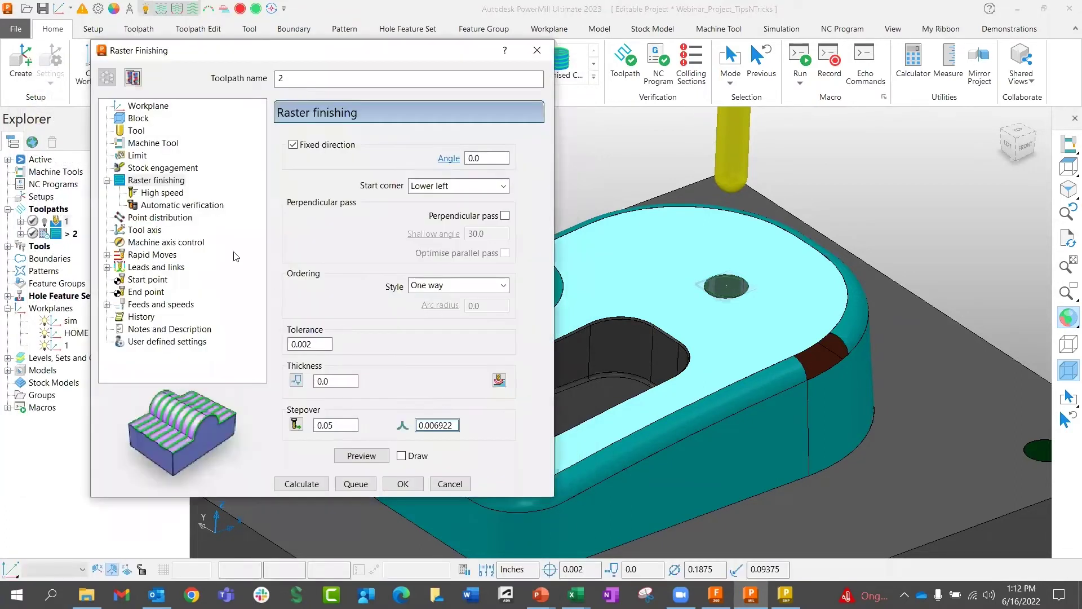
- Fit toolpath 2's block to all of BasicModel_WithHoles
click(138, 118)
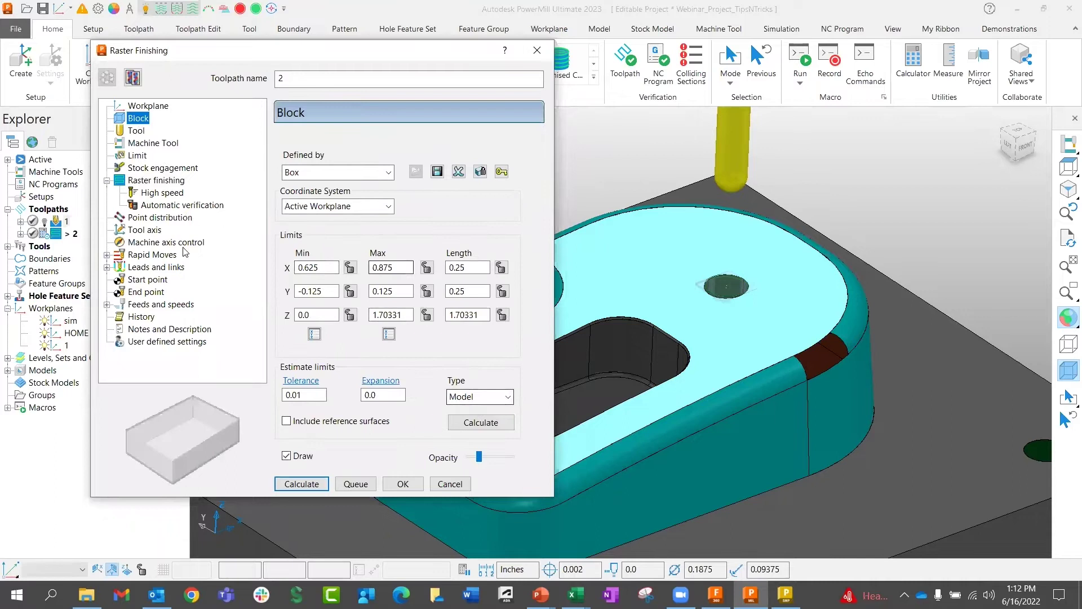
click(7, 359)
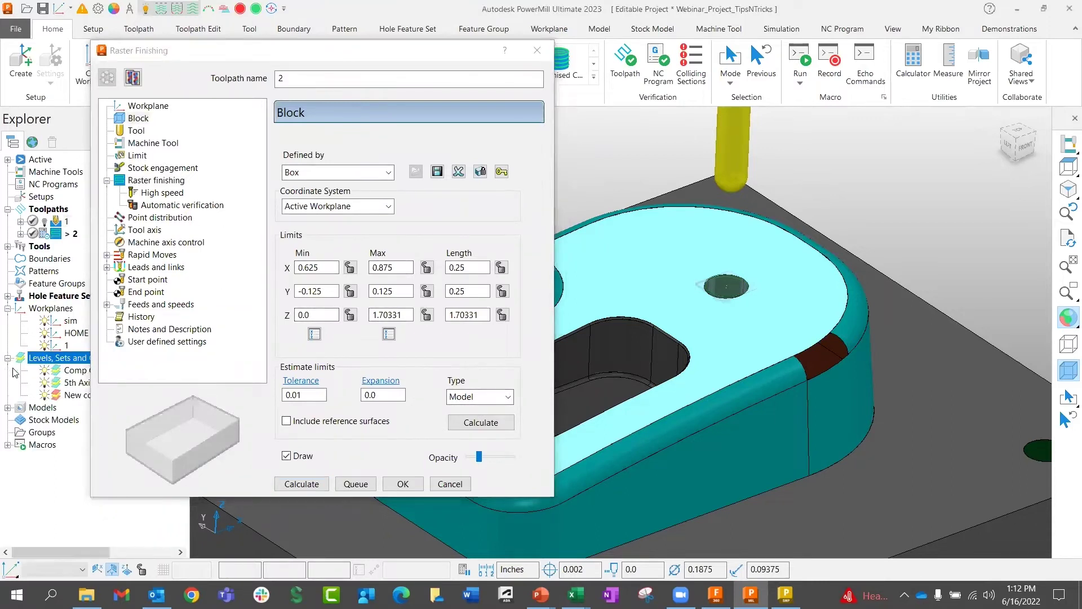
click(9, 408)
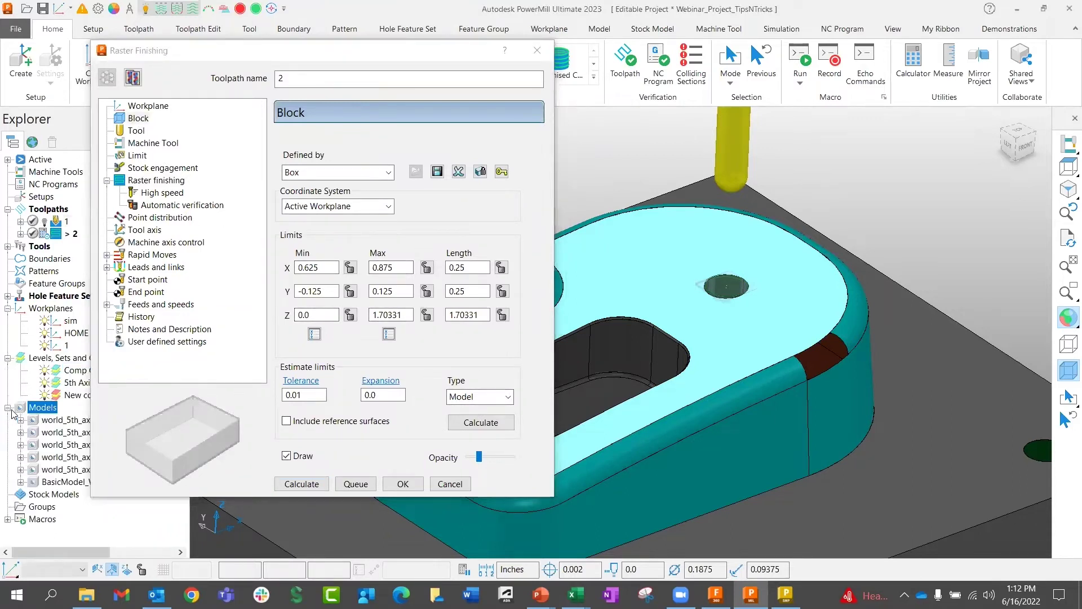
right_click(55, 487)
click(116, 339)
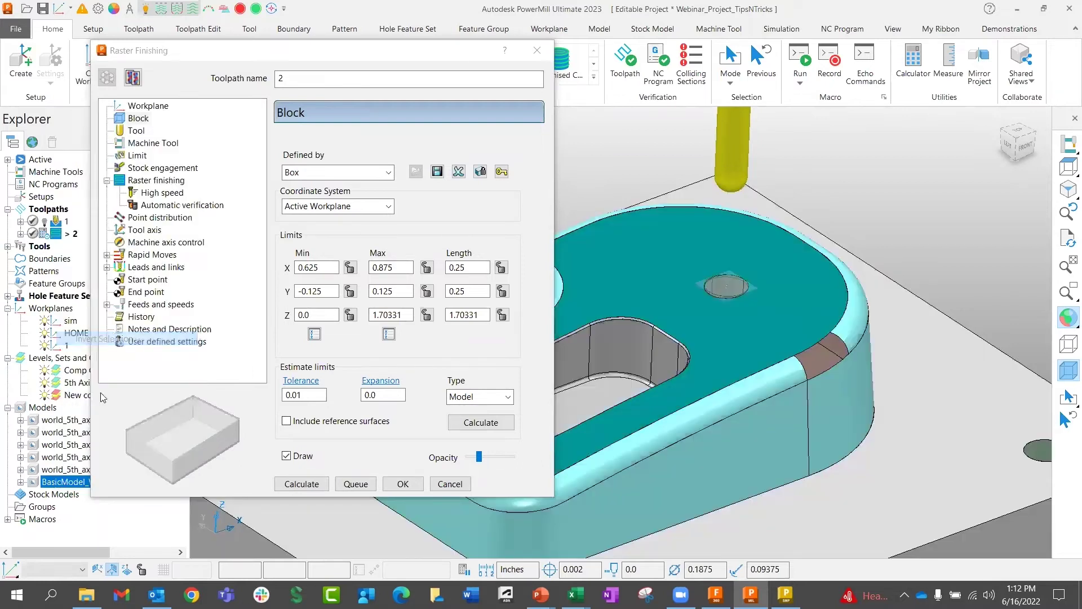
right_click(66, 485)
click(141, 329)
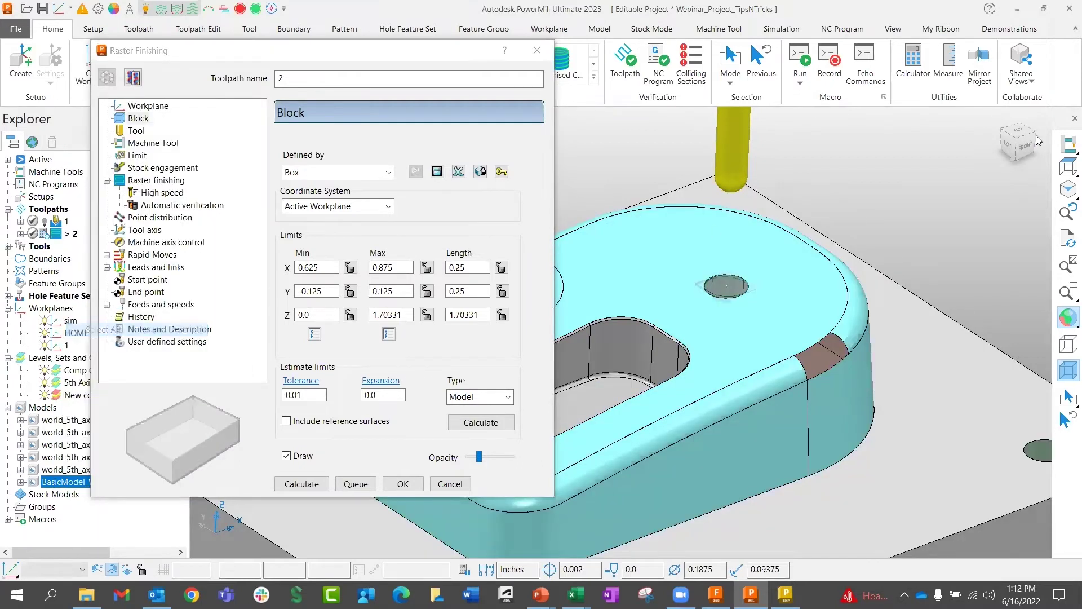
right_click(60, 488)
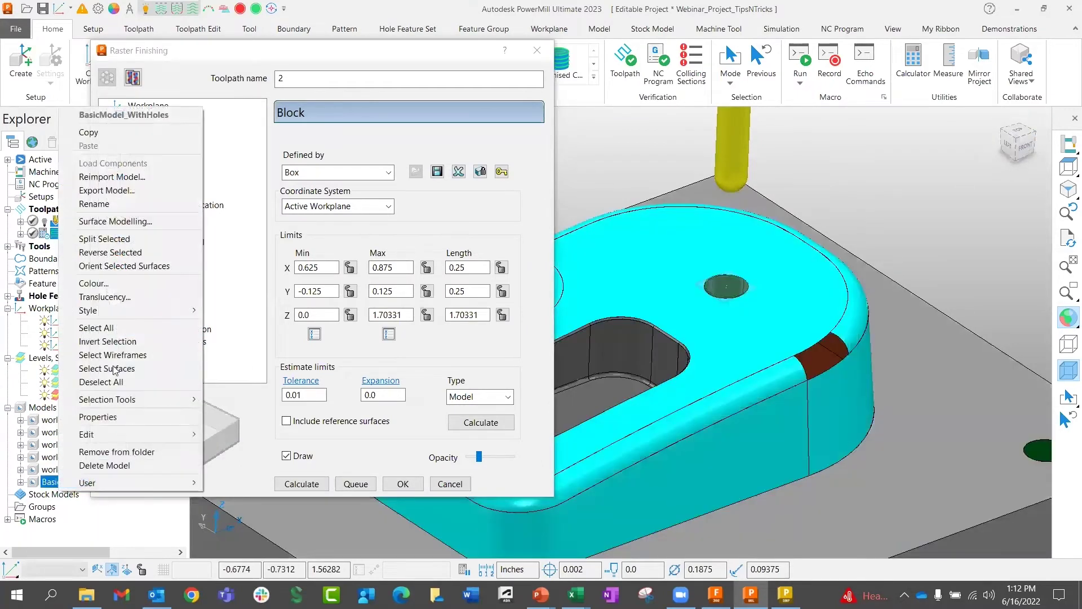
click(130, 327)
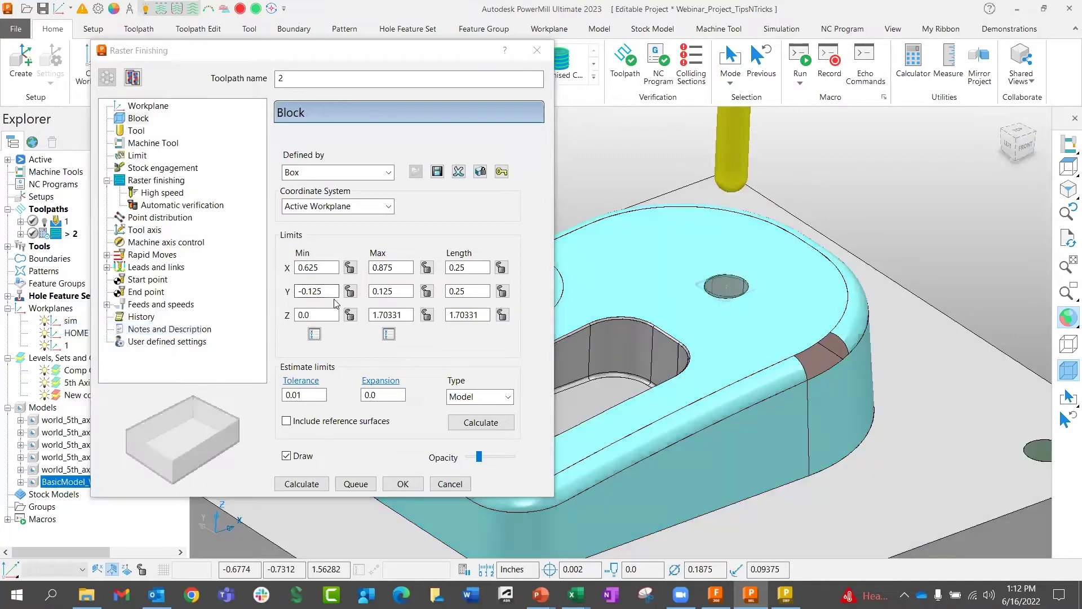
click(481, 423)
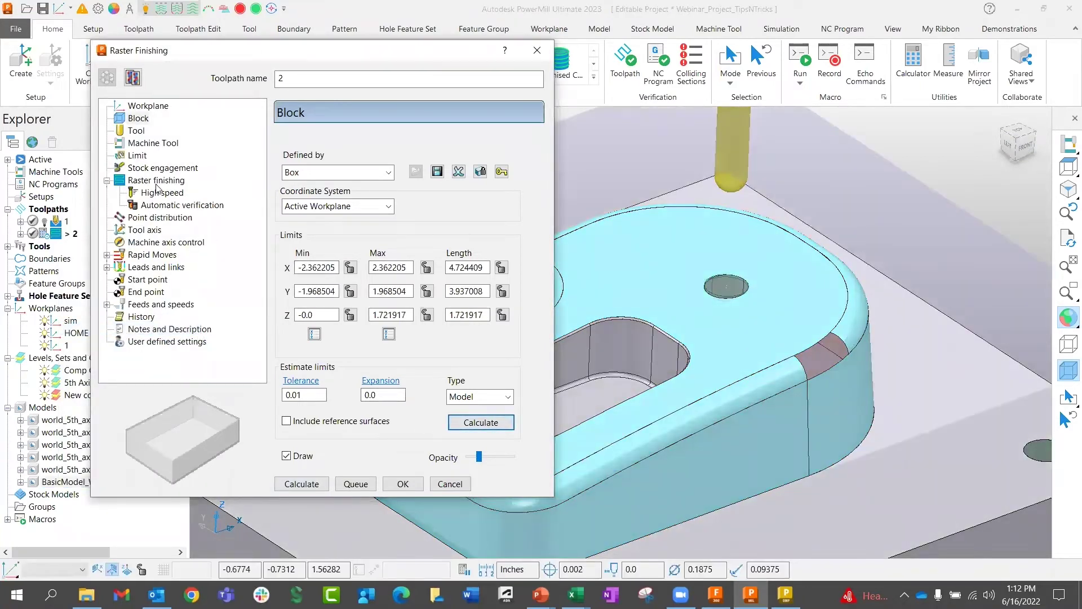
- Set the raster finishing ordering style to Two way
click(147, 180)
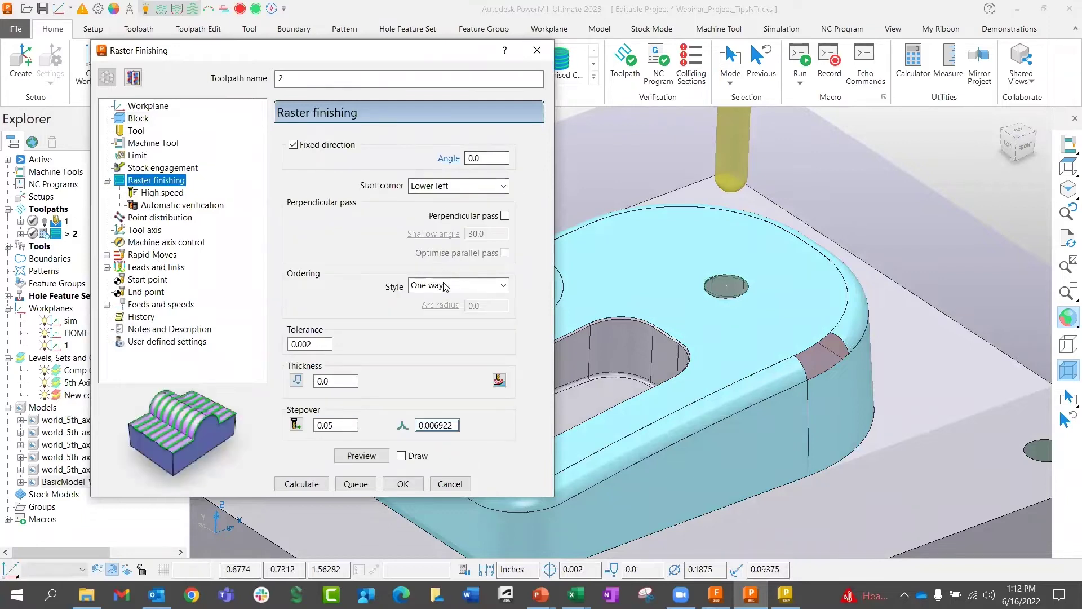
click(484, 285)
click(435, 326)
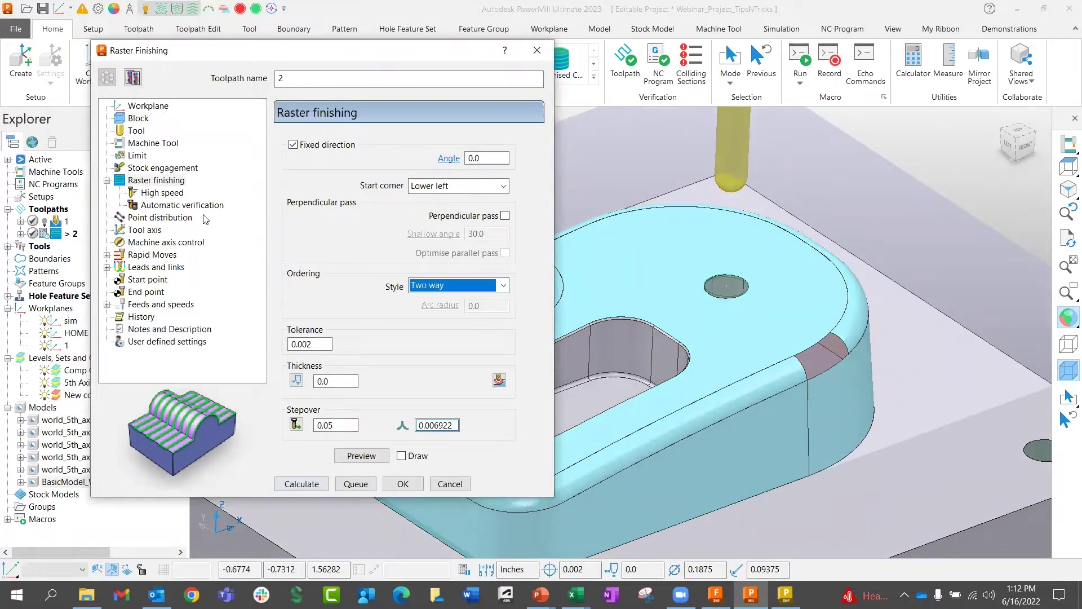
click(137, 155)
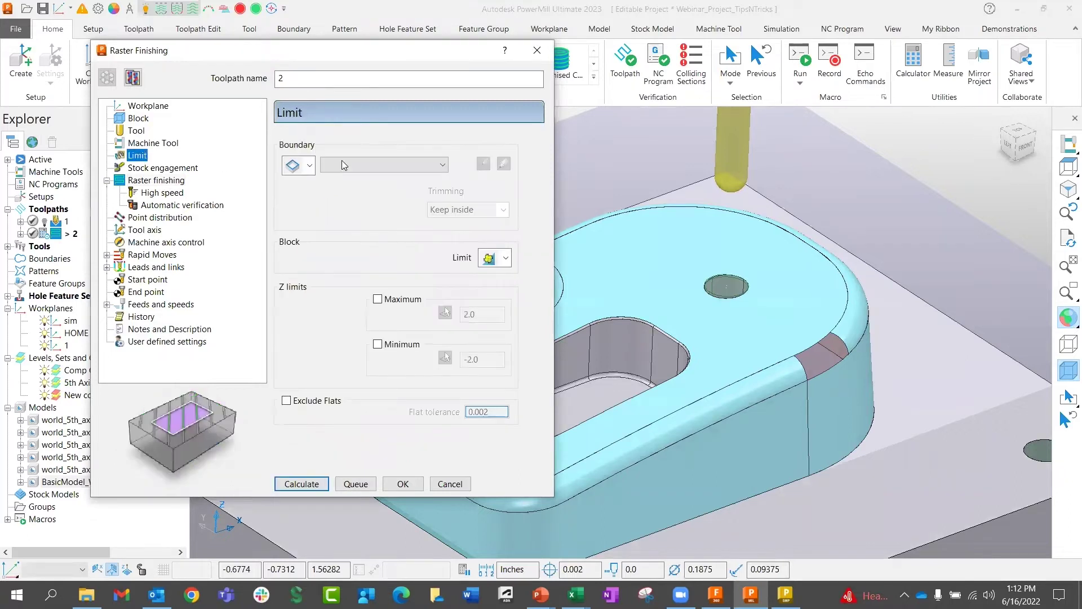
- Create user-defined boundary 2 from the model and accept it as the limit
click(292, 167)
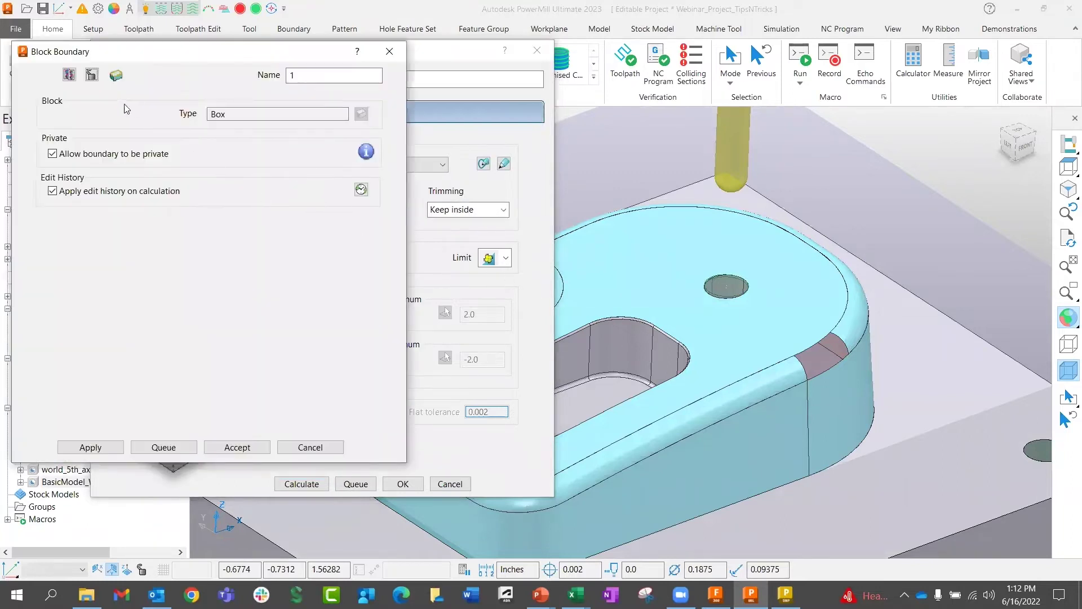
click(389, 51)
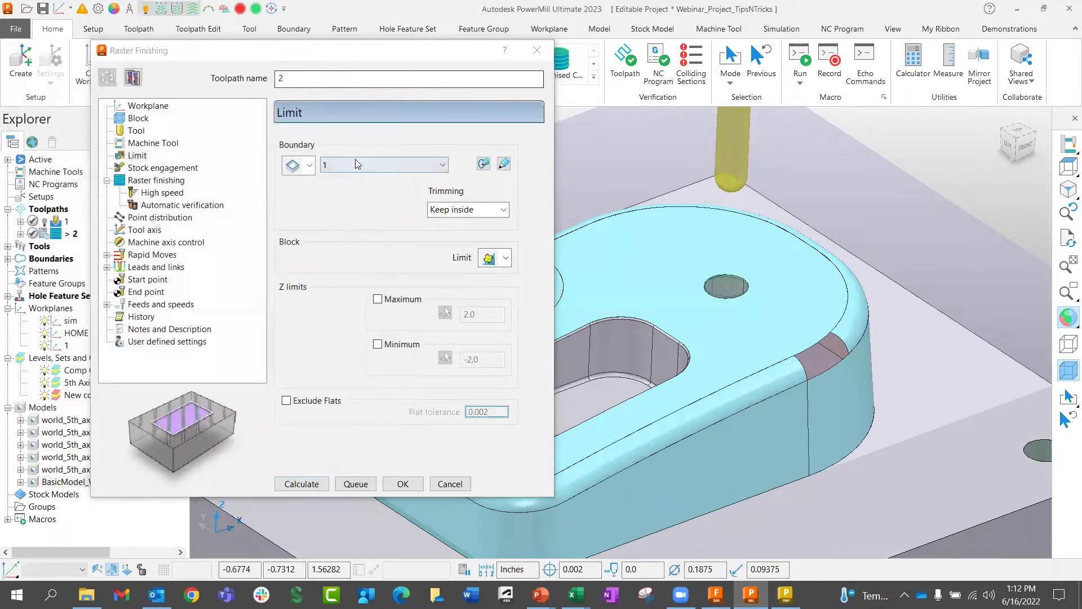
click(311, 165)
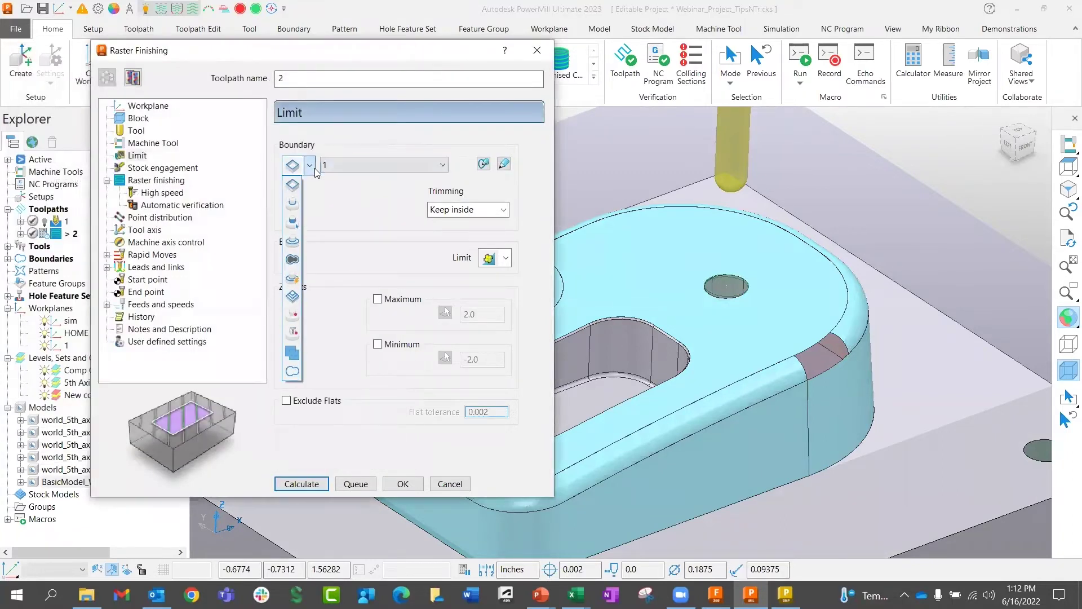
click(293, 371)
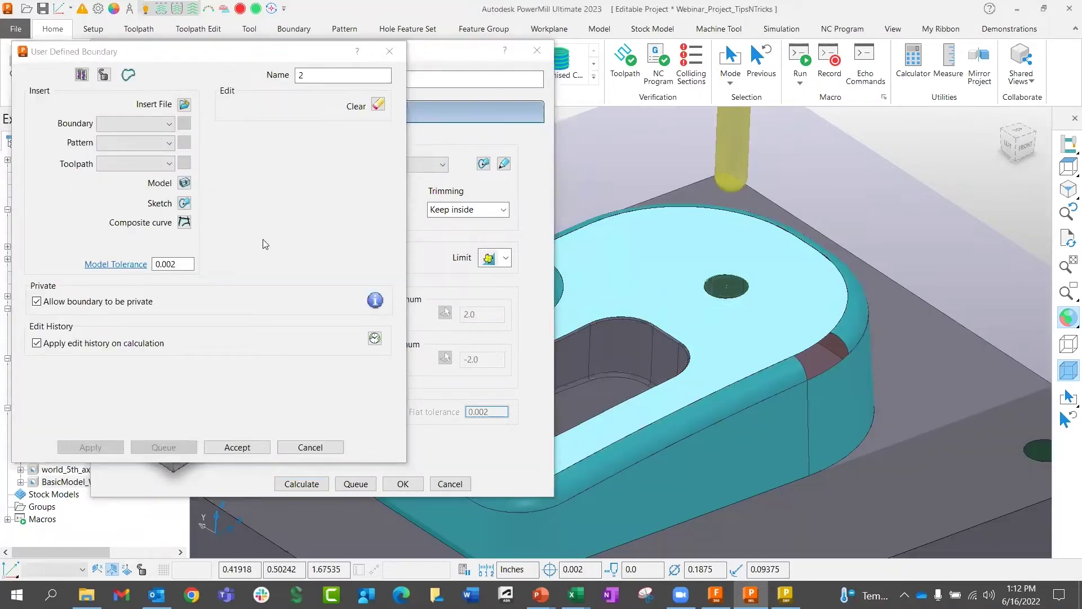
click(184, 183)
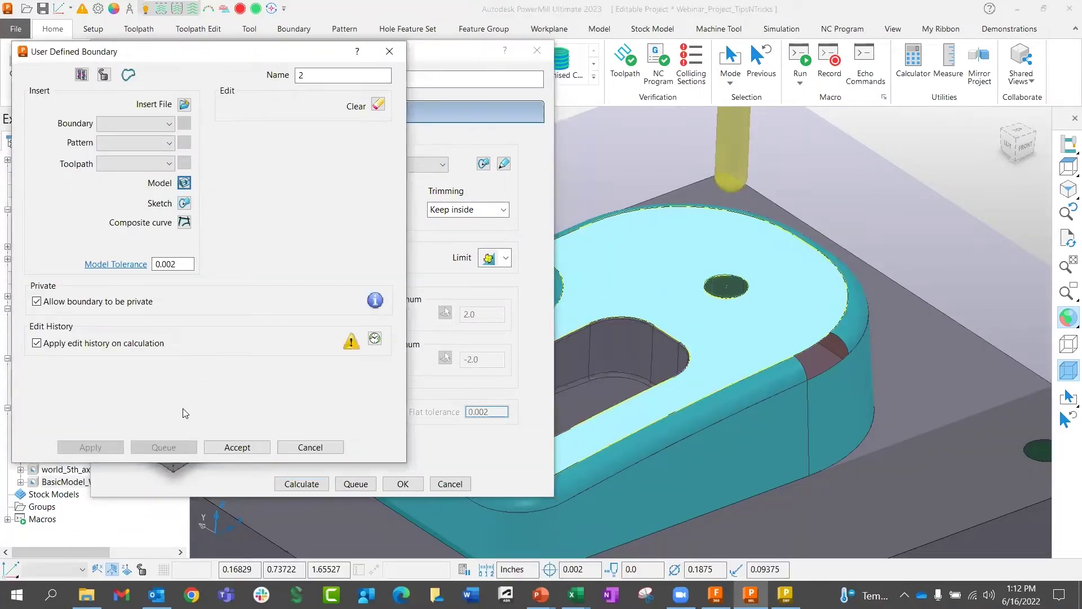
click(234, 445)
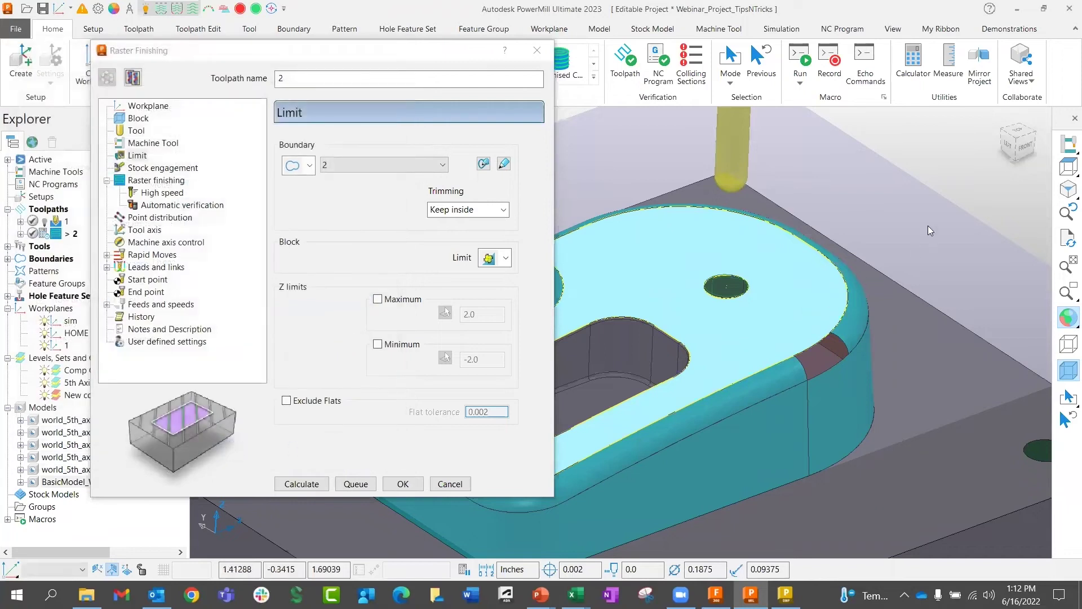
- Delete the inner pocket loop from boundary 2 in wireframe, then restore shading
click(1067, 318)
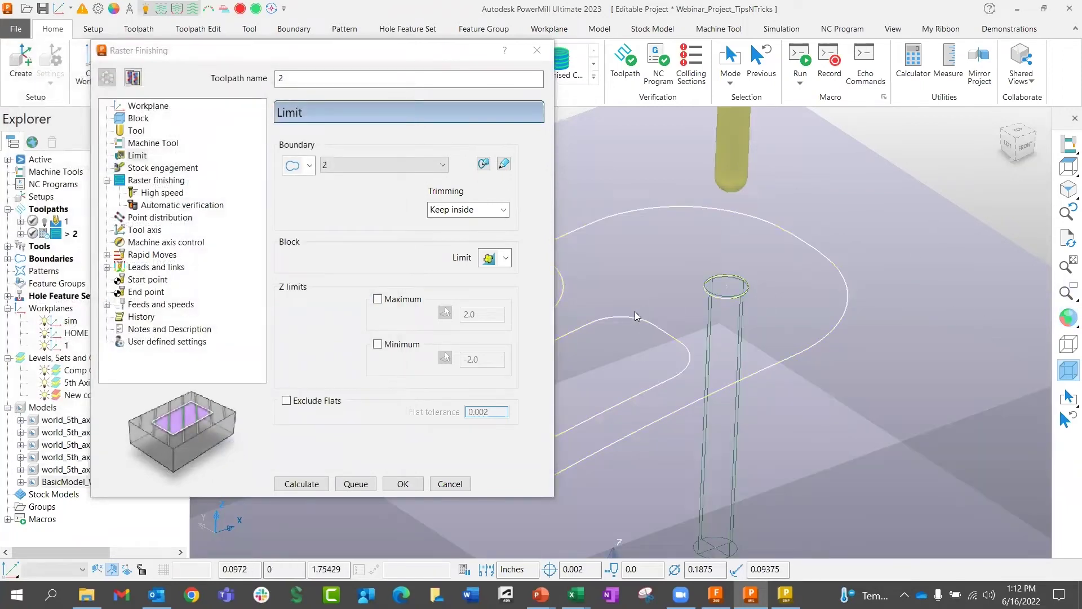
click(640, 326)
key(Delete)
click(713, 306)
click(756, 323)
scroll(750, 310, up, 2)
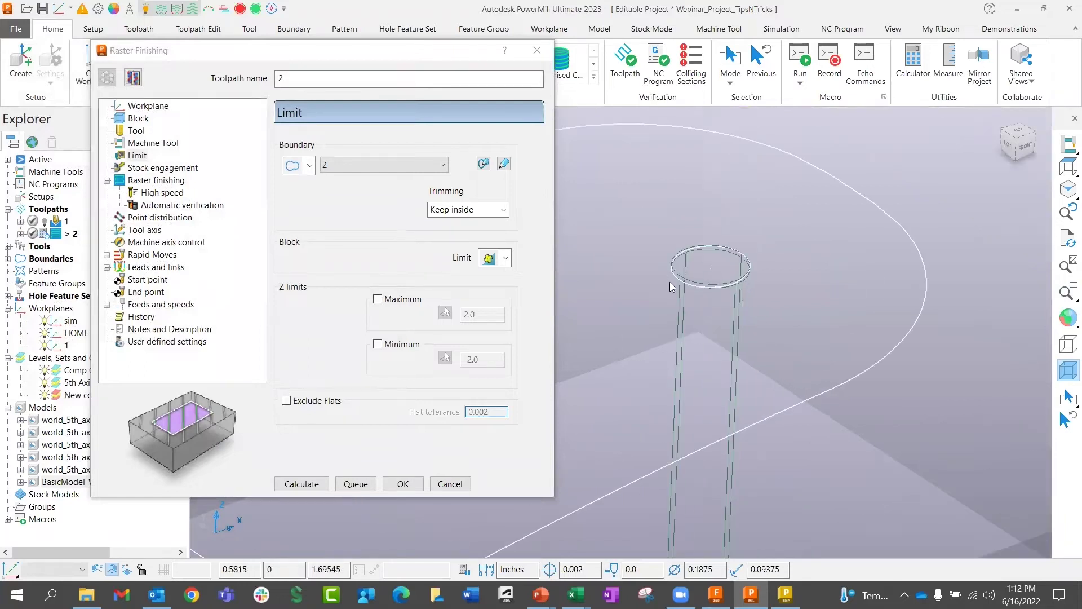
scroll(732, 326, down, 2)
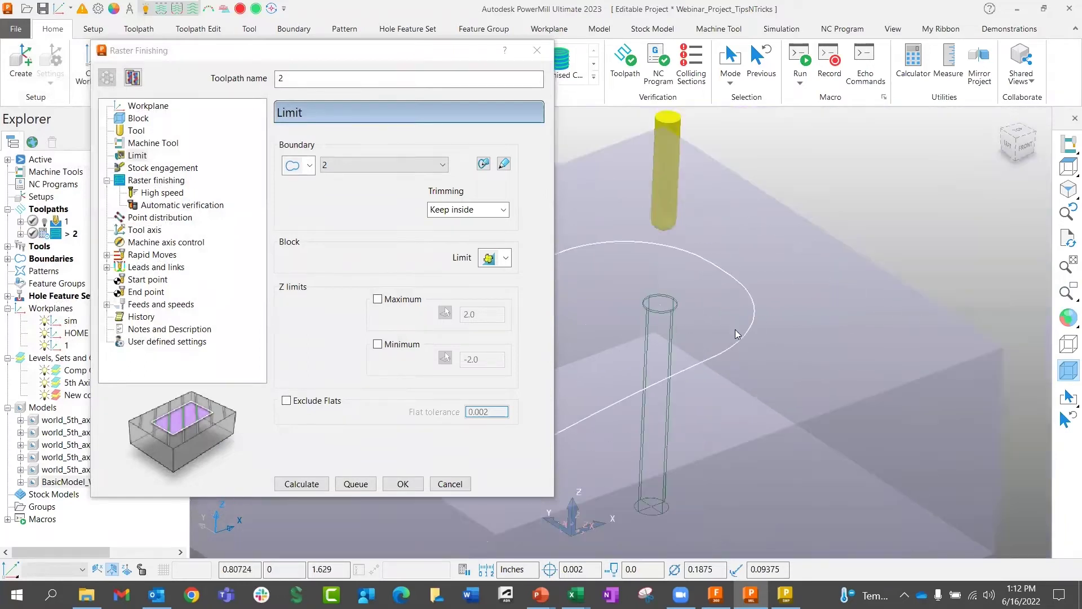
scroll(736, 334, down, 3)
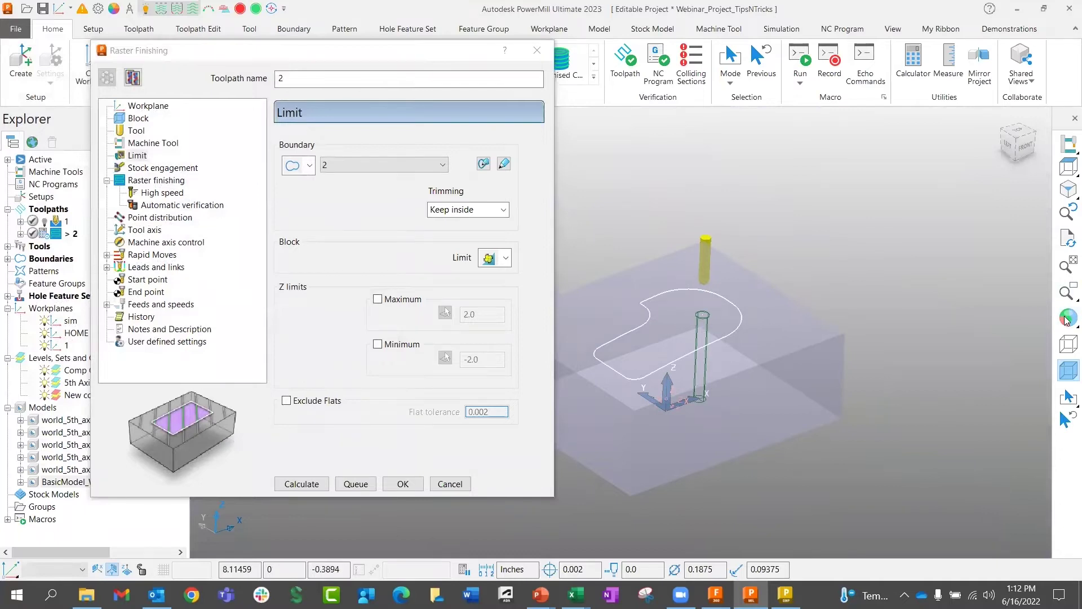
click(1067, 320)
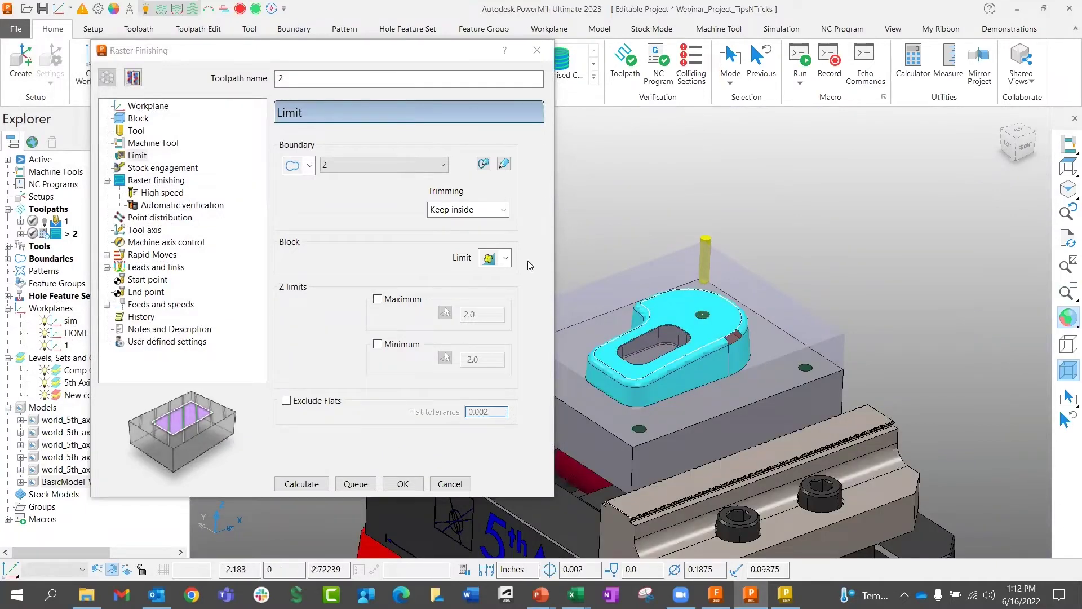
- Calculate raster finishing toolpath 2, close its settings, and inspect its passes over the top face
click(302, 483)
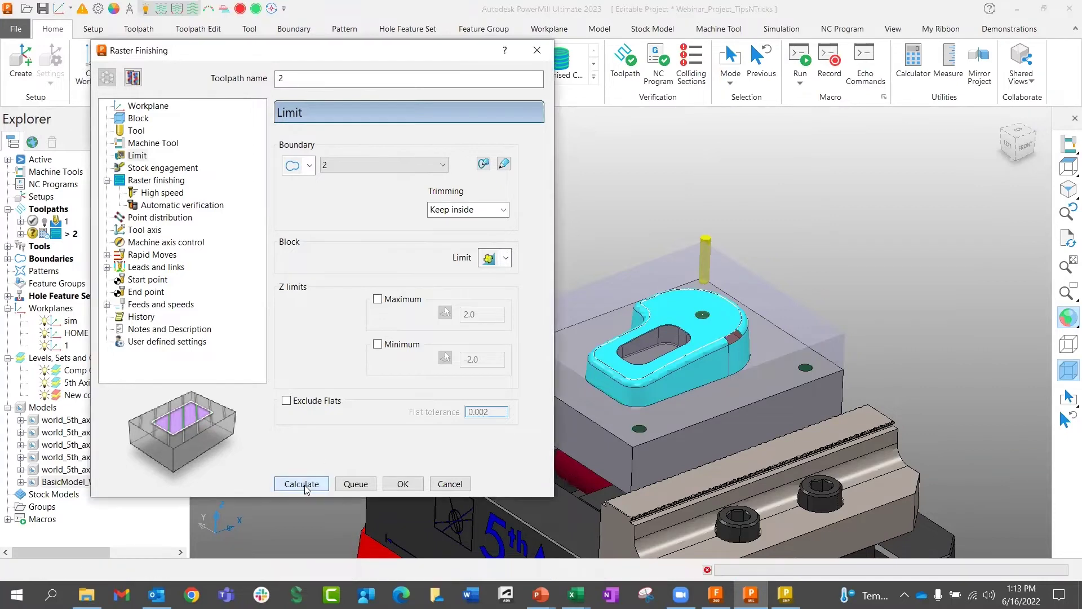
click(448, 484)
scroll(655, 191, up, 5)
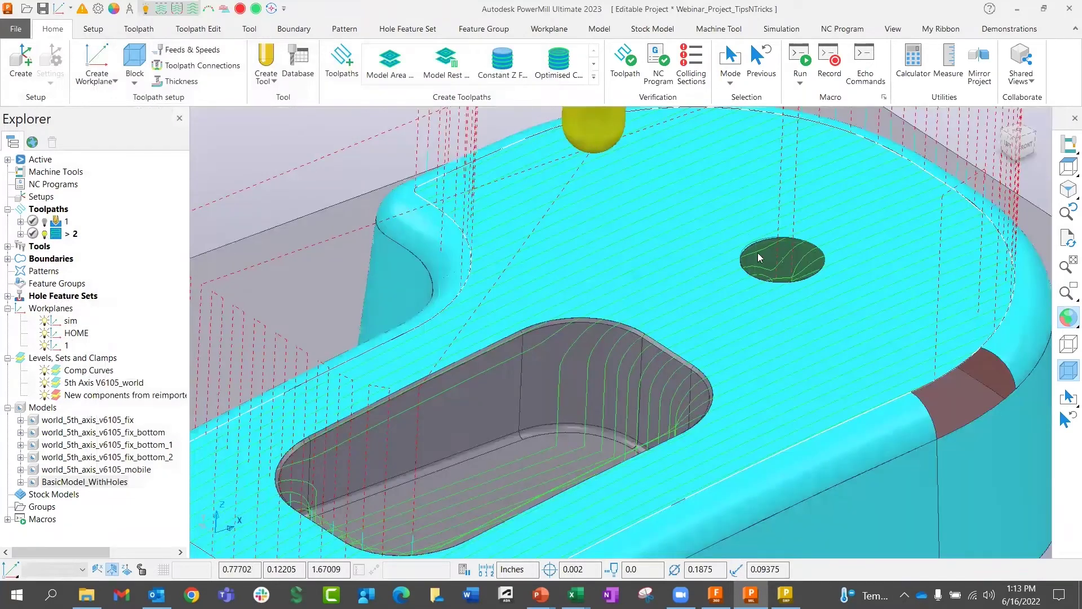
scroll(691, 379, down, 2)
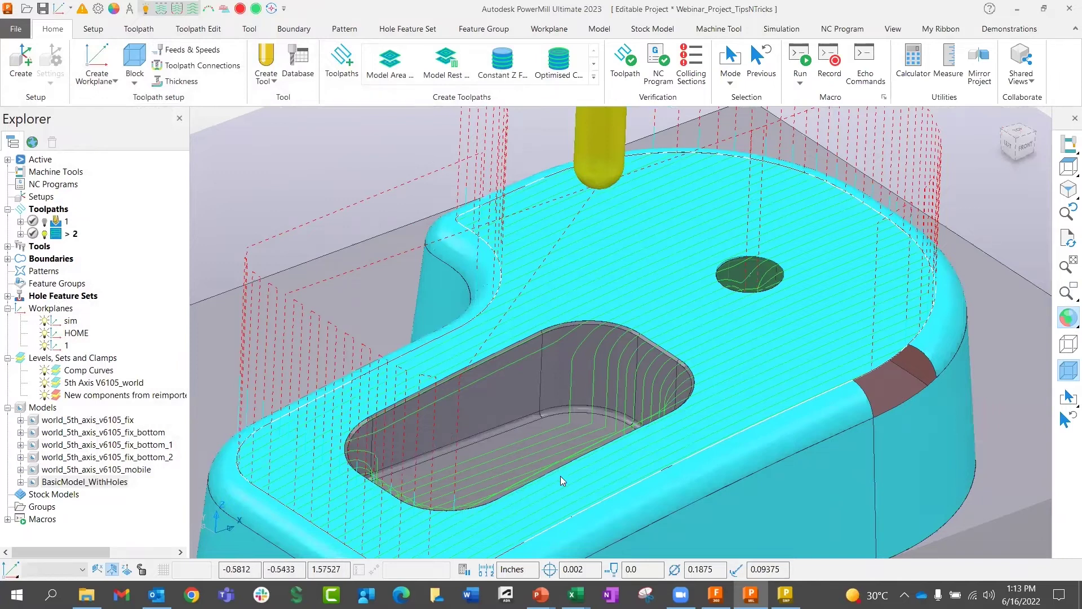
scroll(560, 478, down, 1)
middle_drag(571, 422, 628, 399)
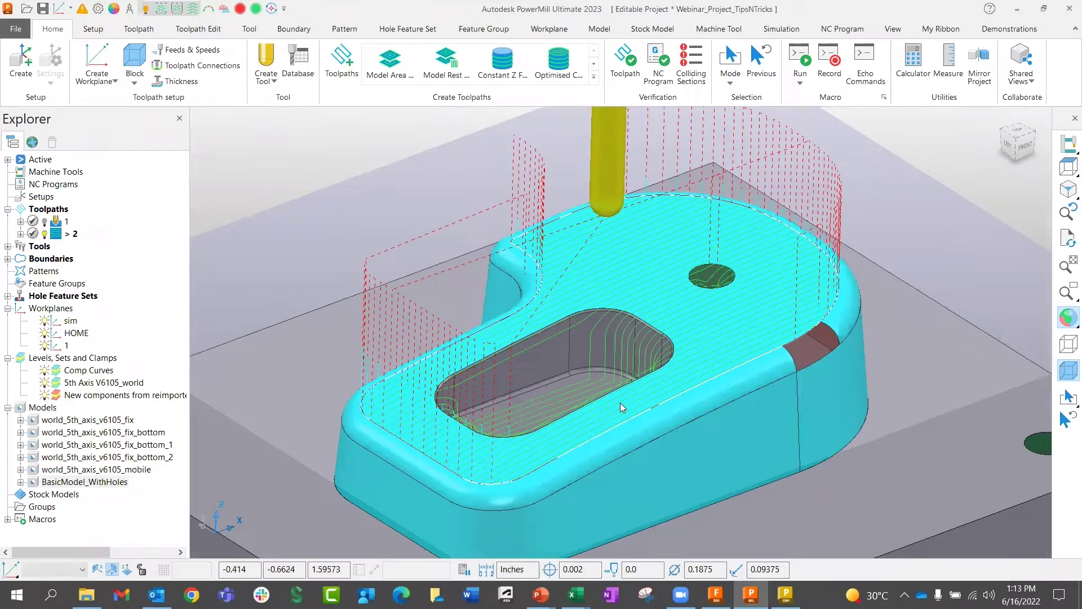
scroll(631, 399, down, 2)
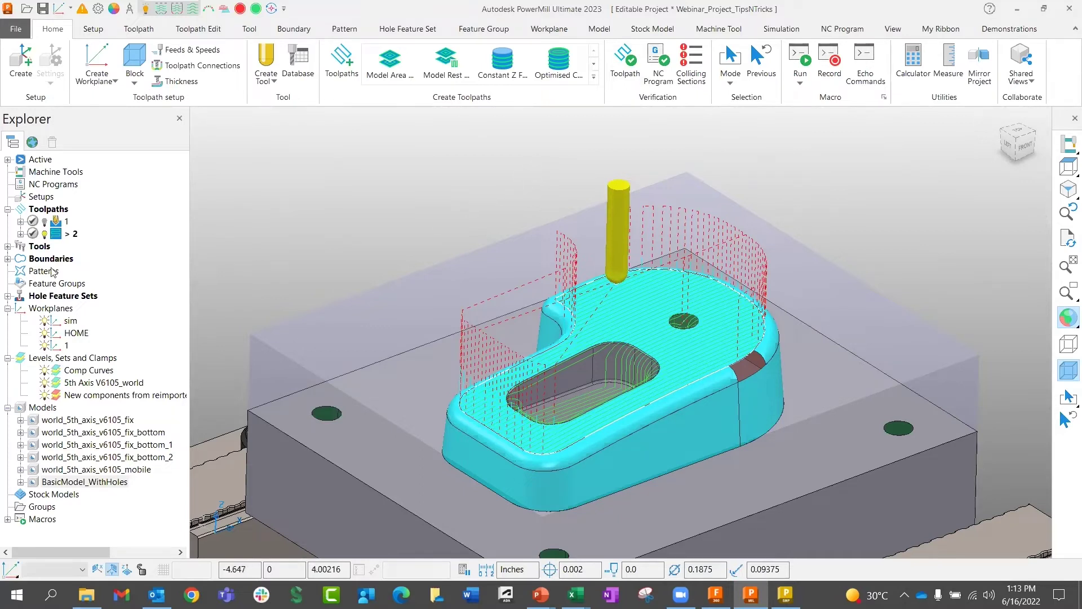
- Hide toolpath 2, send BasicModel_WithHoles to Surface Modelling, then bring up Fusion 360
click(44, 234)
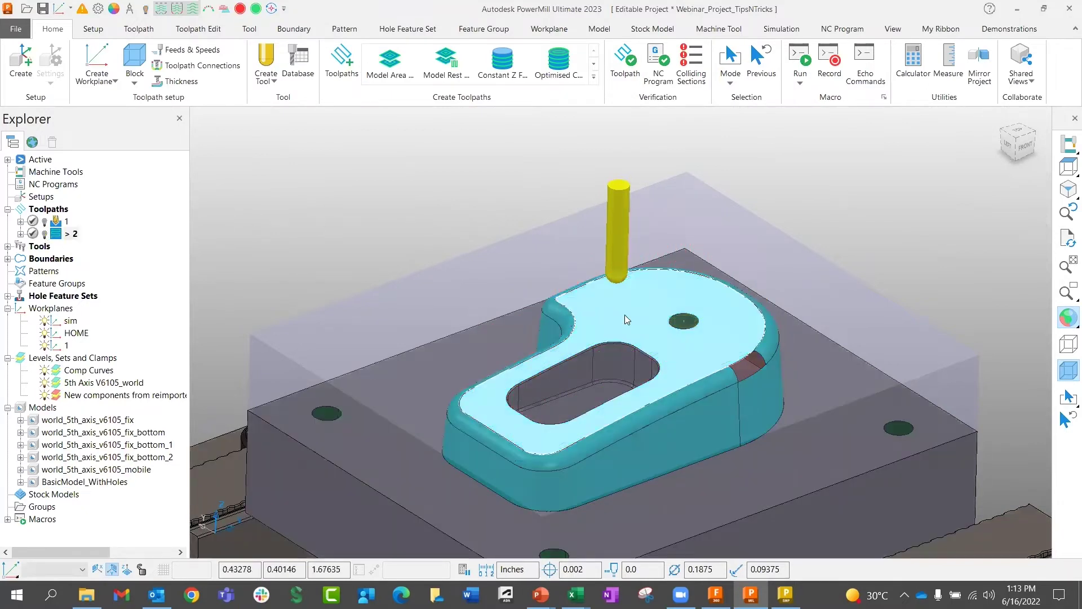
mouse_move(786, 595)
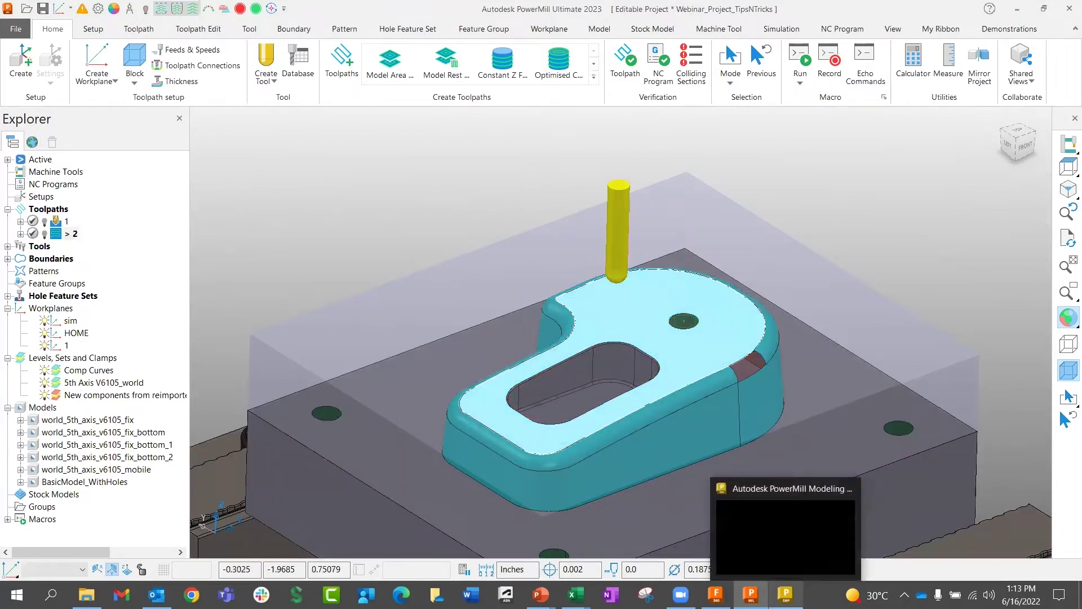
right_click(621, 309)
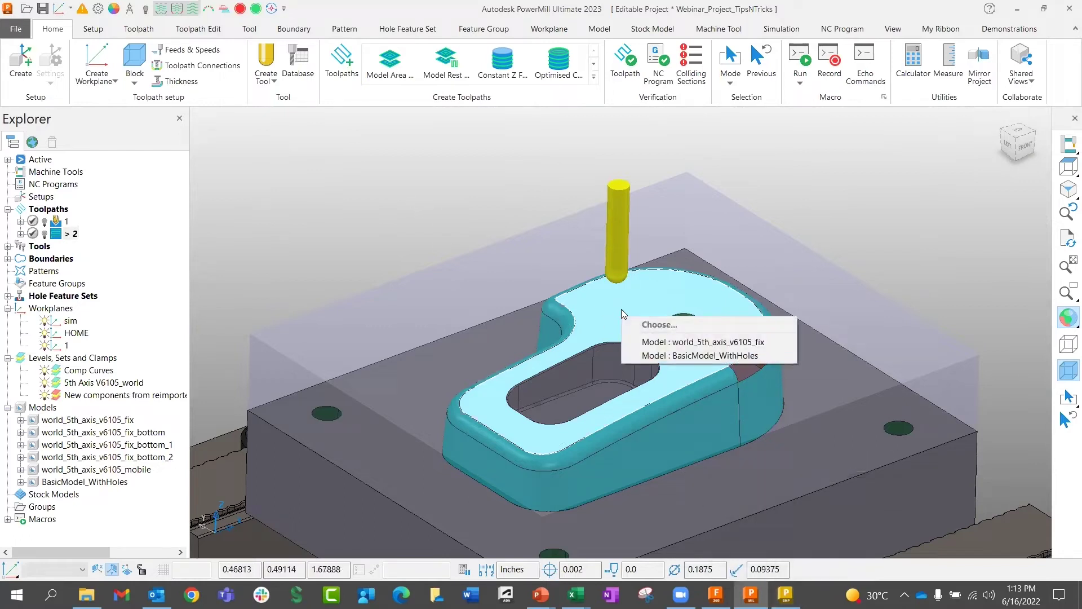
click(688, 359)
click(700, 277)
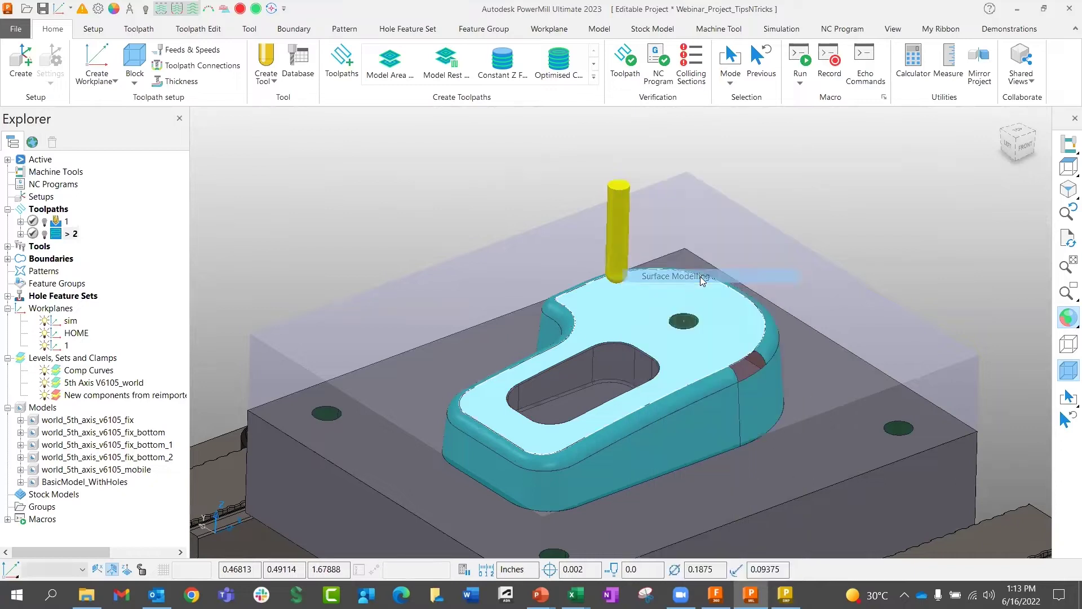
click(692, 314)
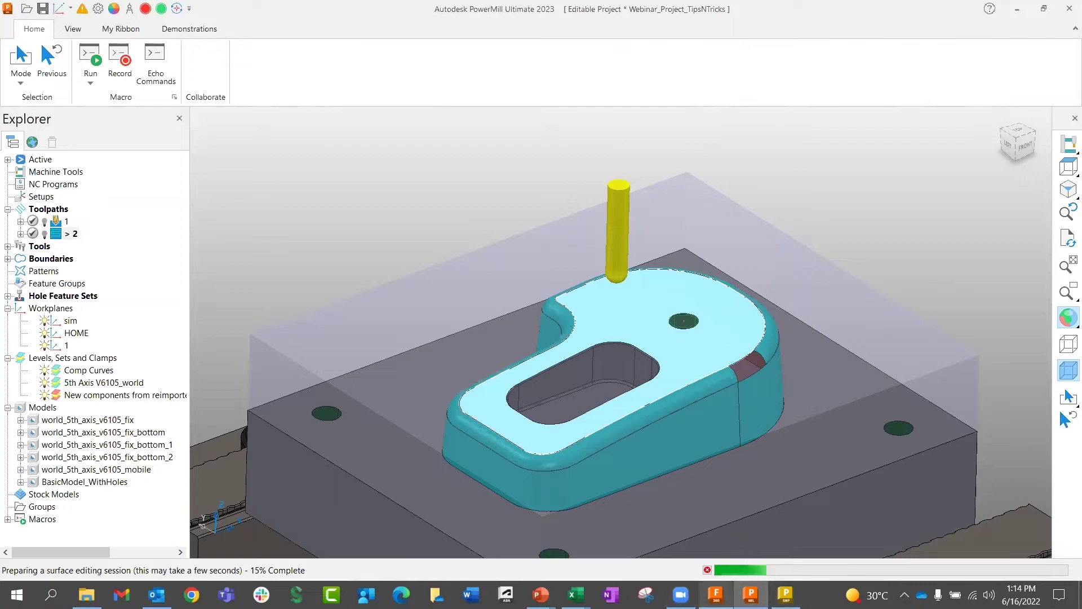
click(716, 594)
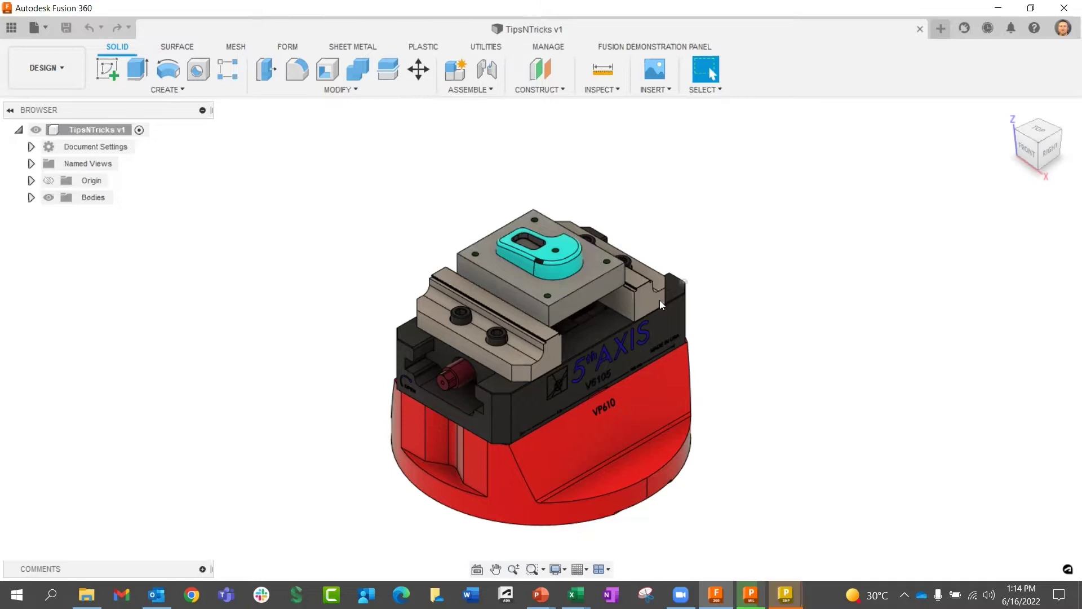
- Cap the teal part's pocket opening with a Patch surface on its top edge loop
shift+middle_drag(710, 428, 760, 360)
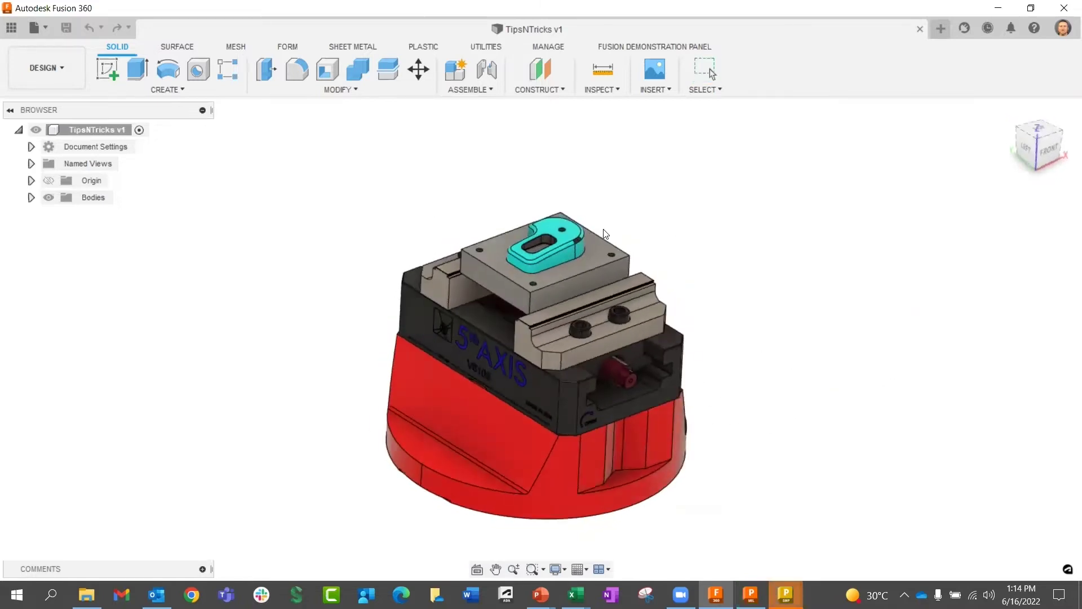
drag(478, 198, 570, 276)
drag(449, 277, 755, 412)
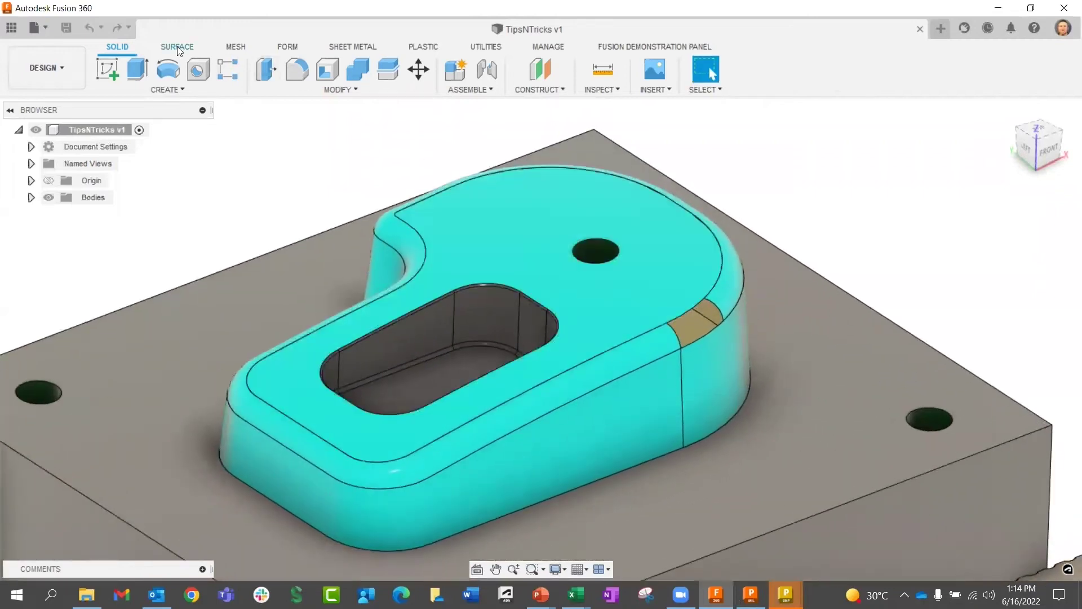
click(176, 47)
click(177, 89)
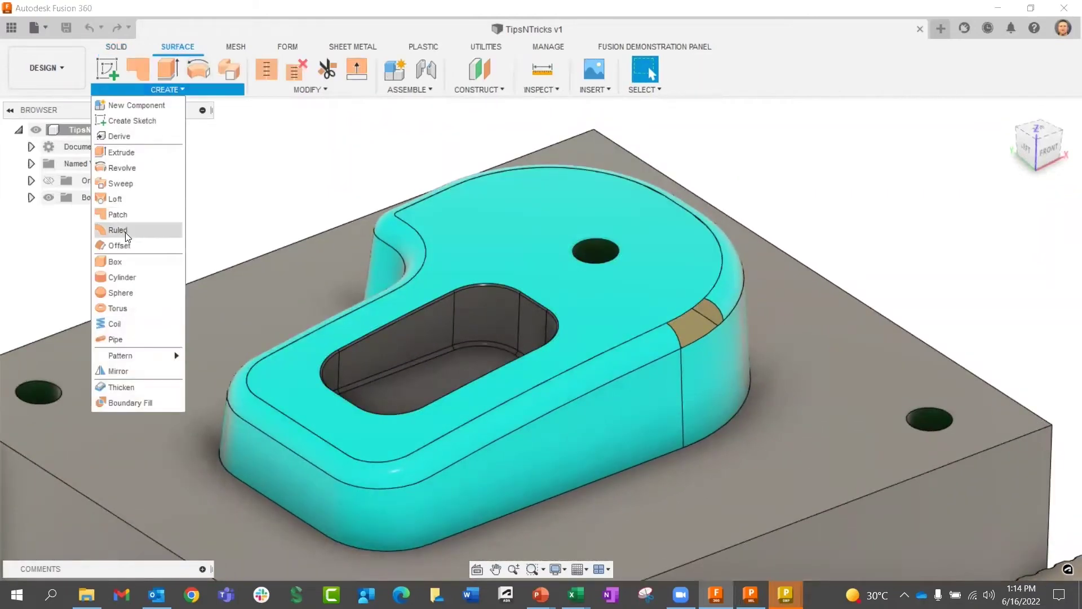
click(118, 214)
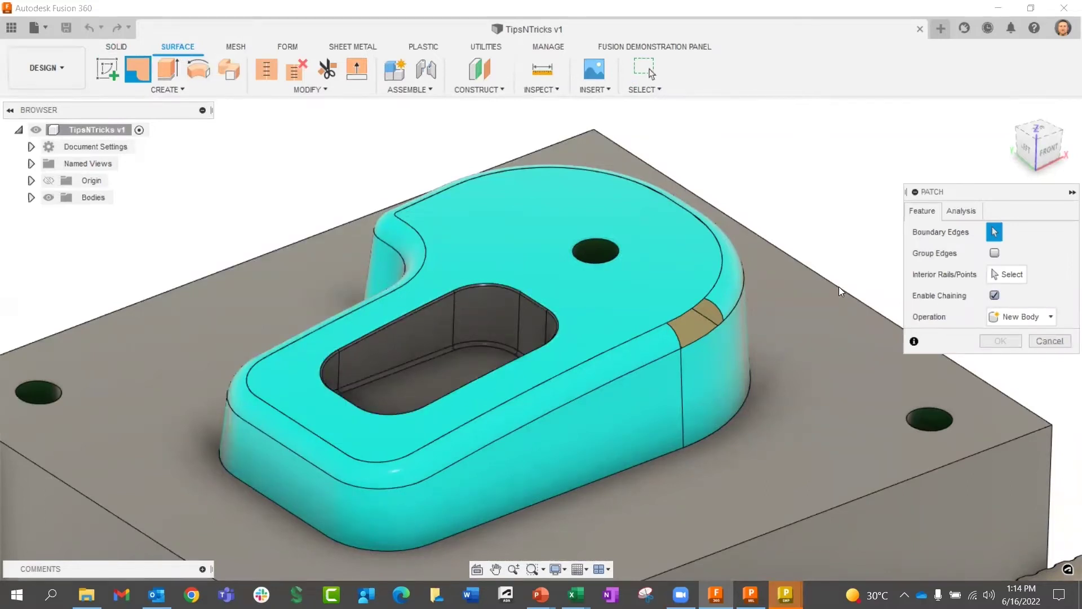
click(464, 283)
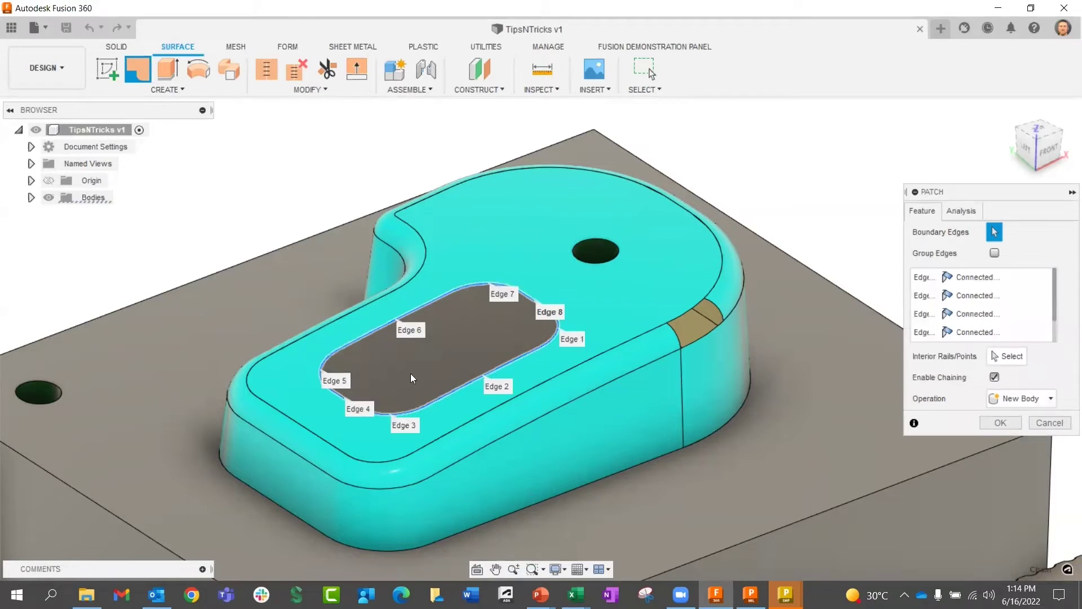
click(1000, 422)
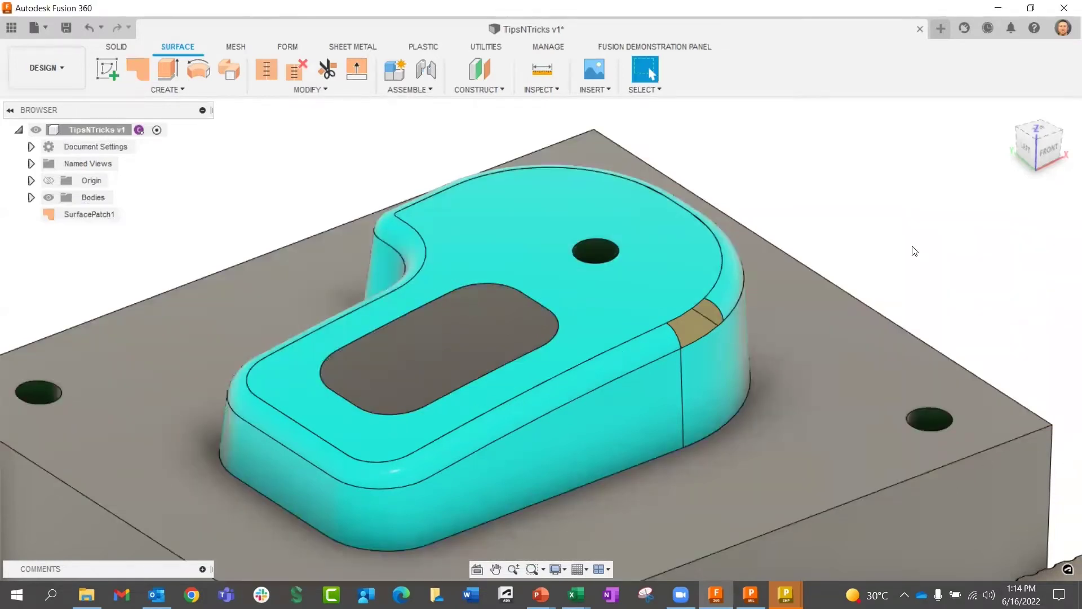
shift+middle_drag(672, 363, 586, 367)
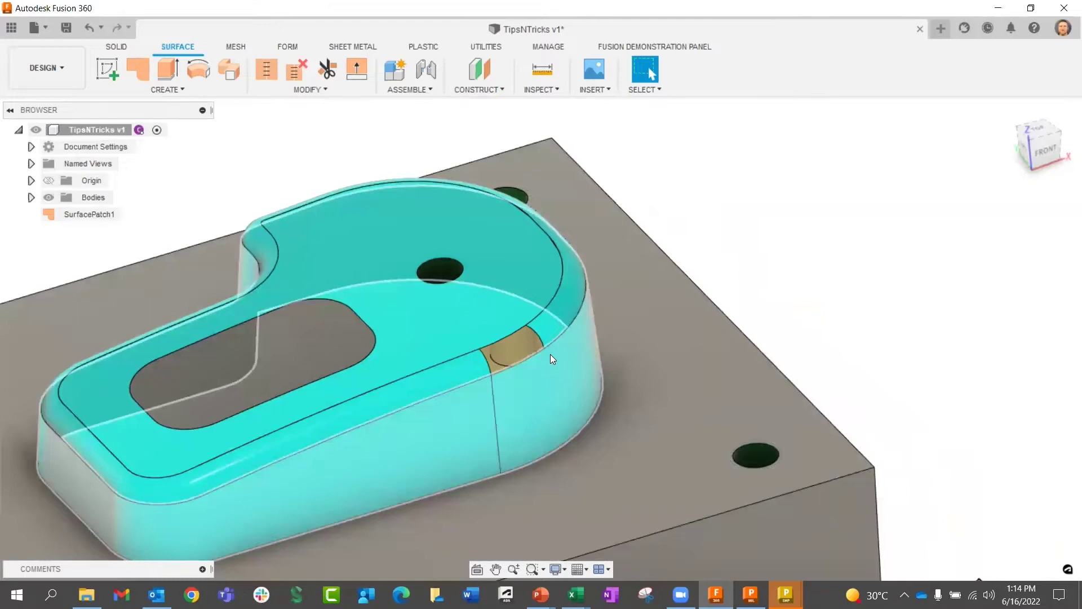
drag(440, 305, 594, 411)
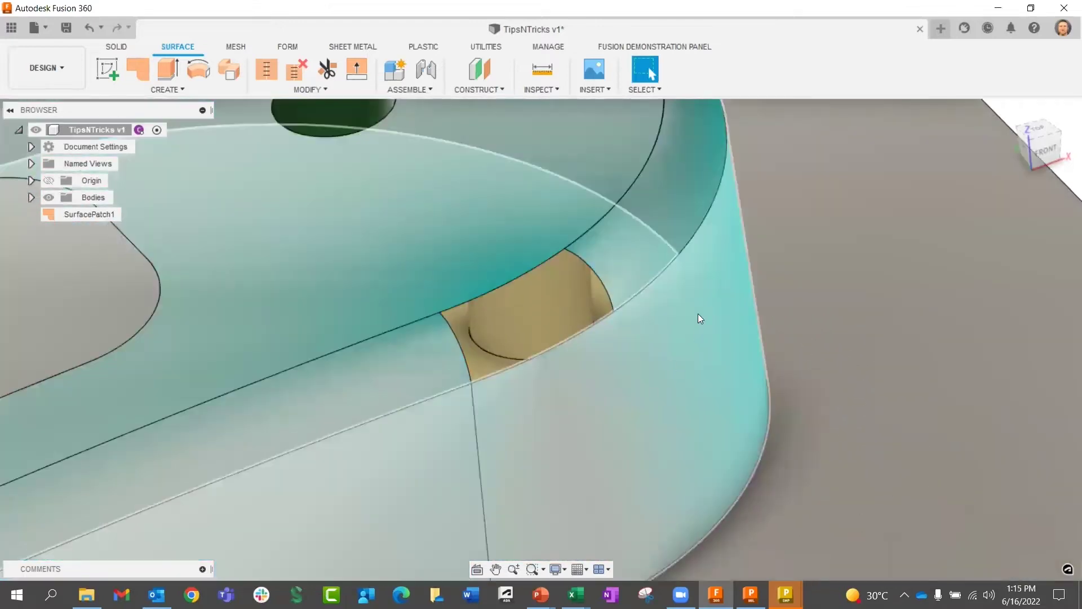
- Start a sketch and project the gap's left edge and right arc edge into it
click(101, 71)
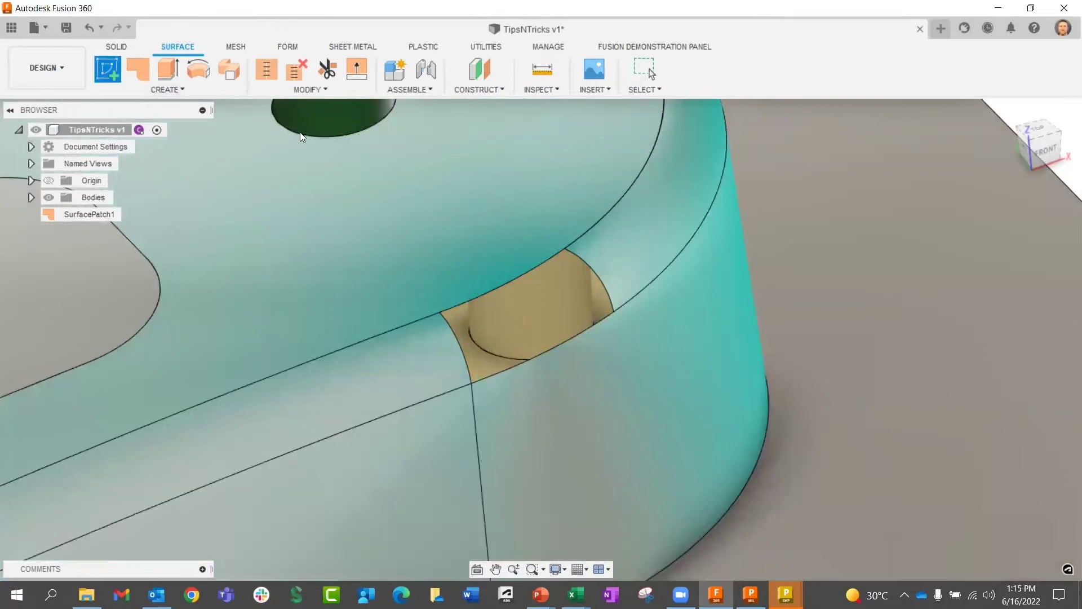
click(838, 308)
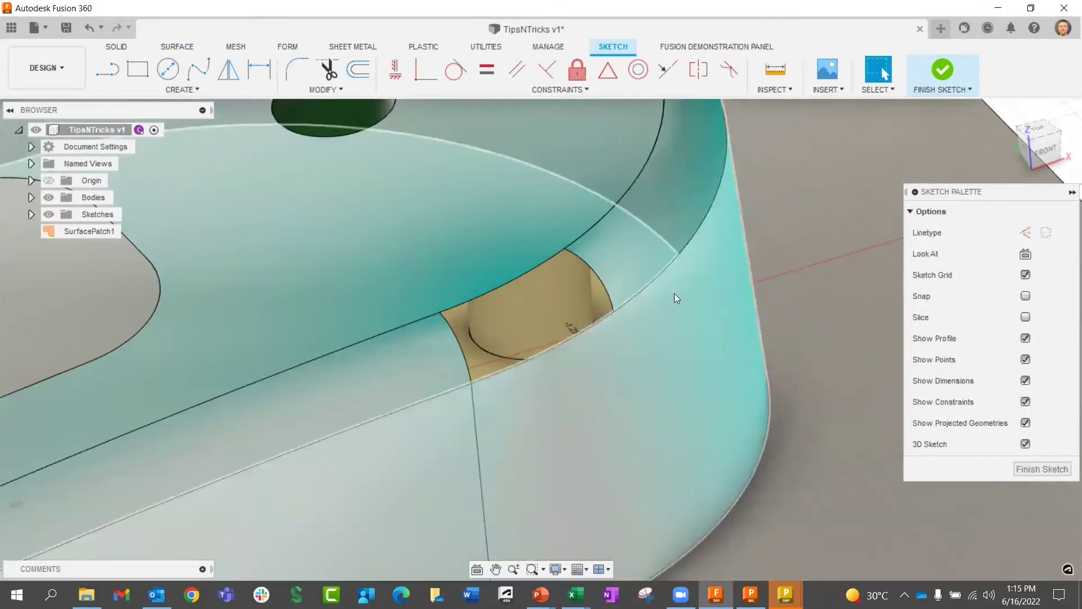
click(169, 89)
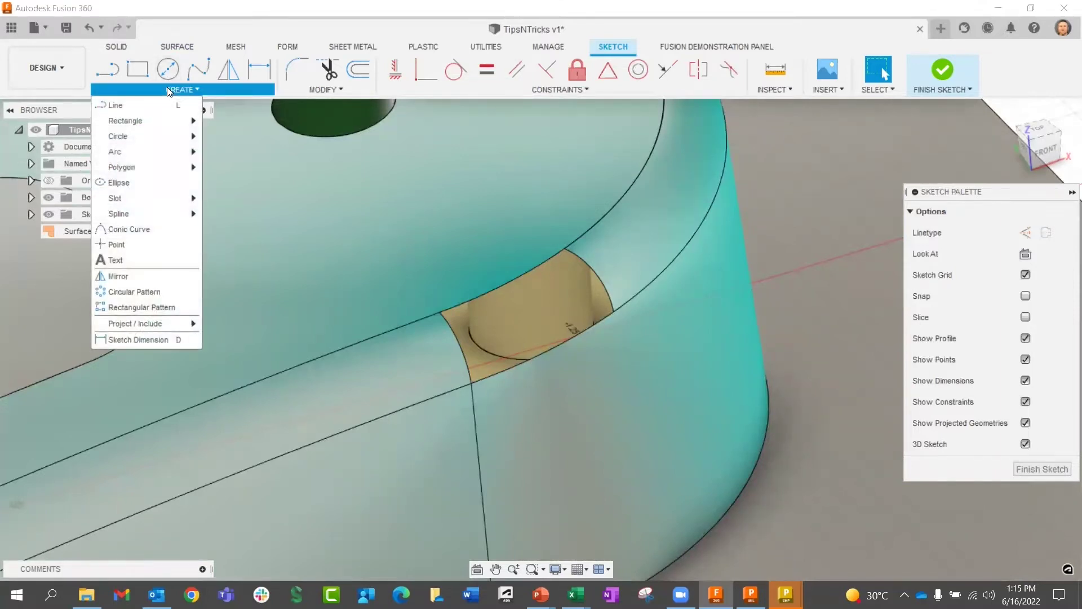
mouse_move(149, 323)
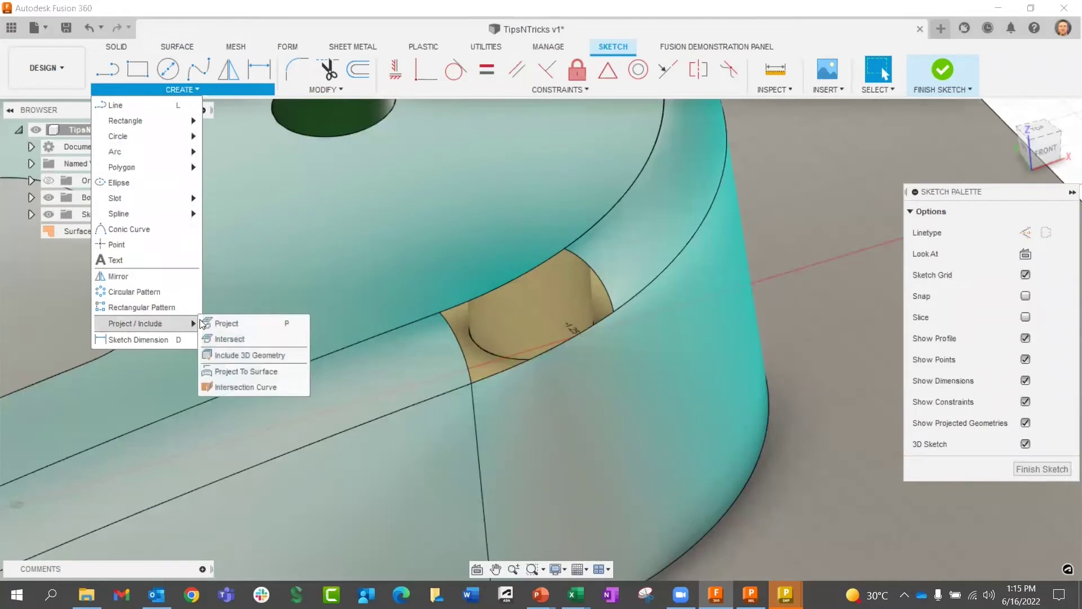
click(248, 356)
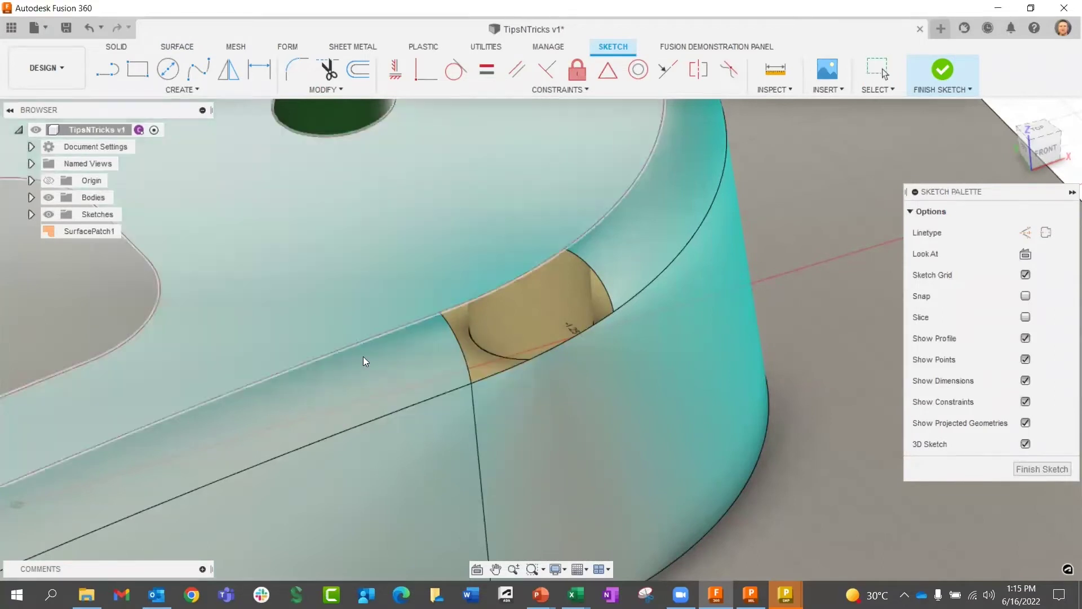
click(466, 363)
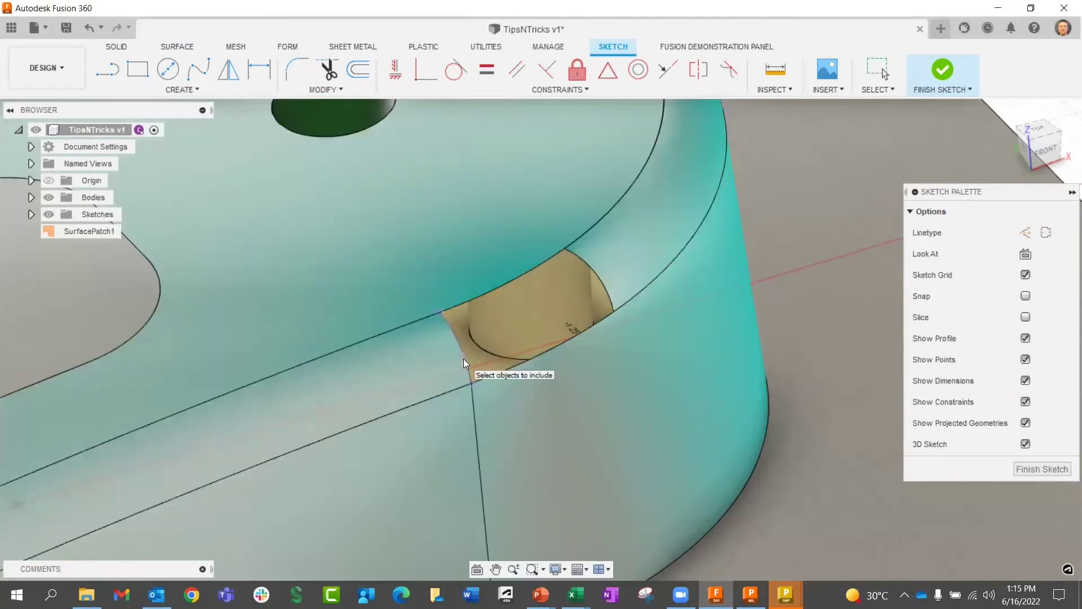
click(599, 284)
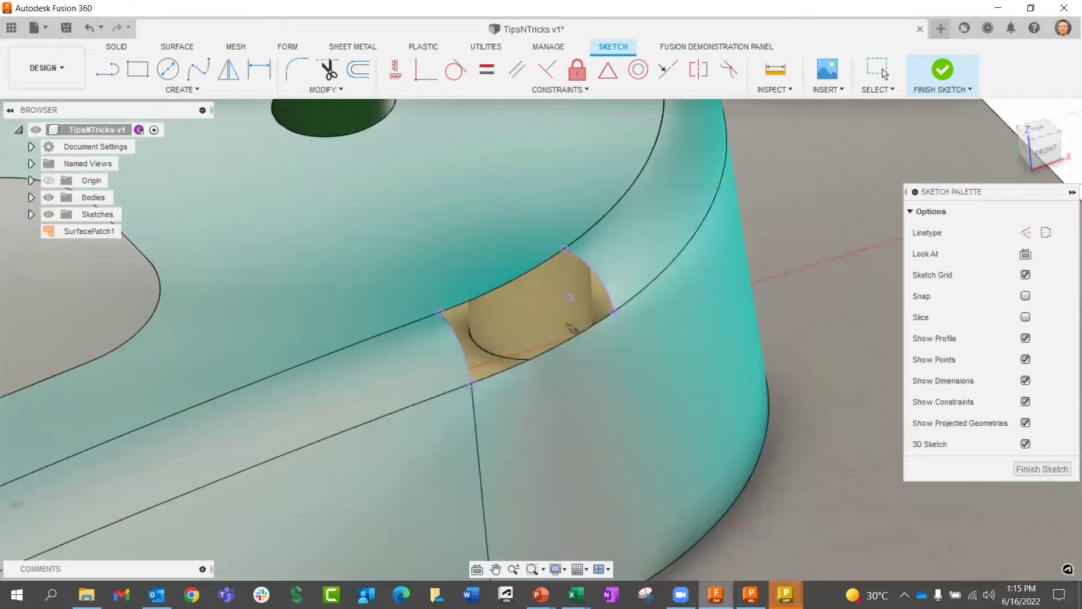
mouse_move(716, 595)
key(Escape)
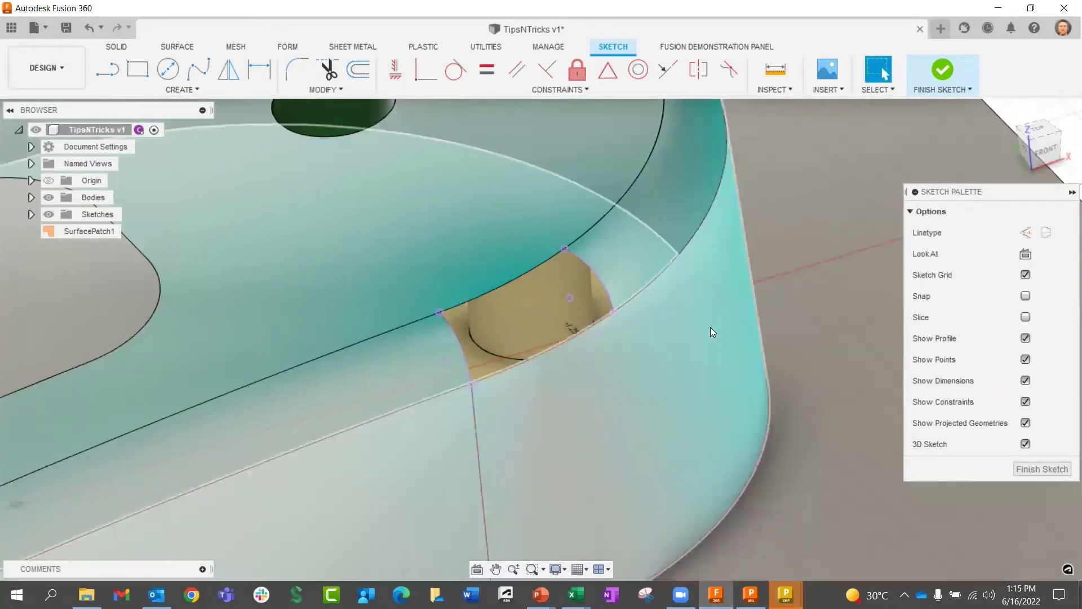
- Draw a three-point fit point spline across the top of the fillet gap
click(710, 320)
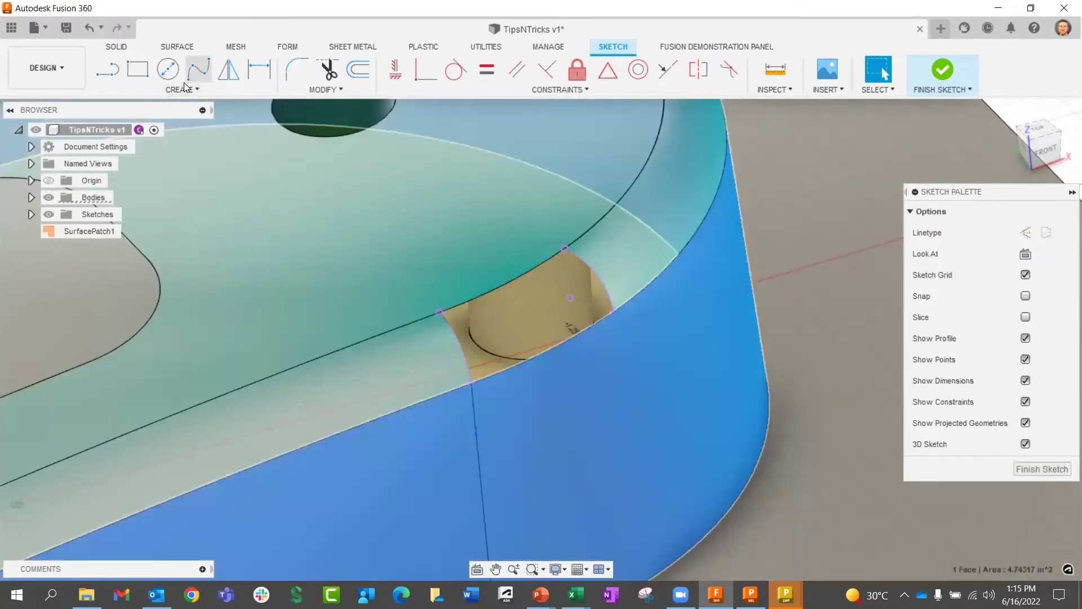
click(182, 89)
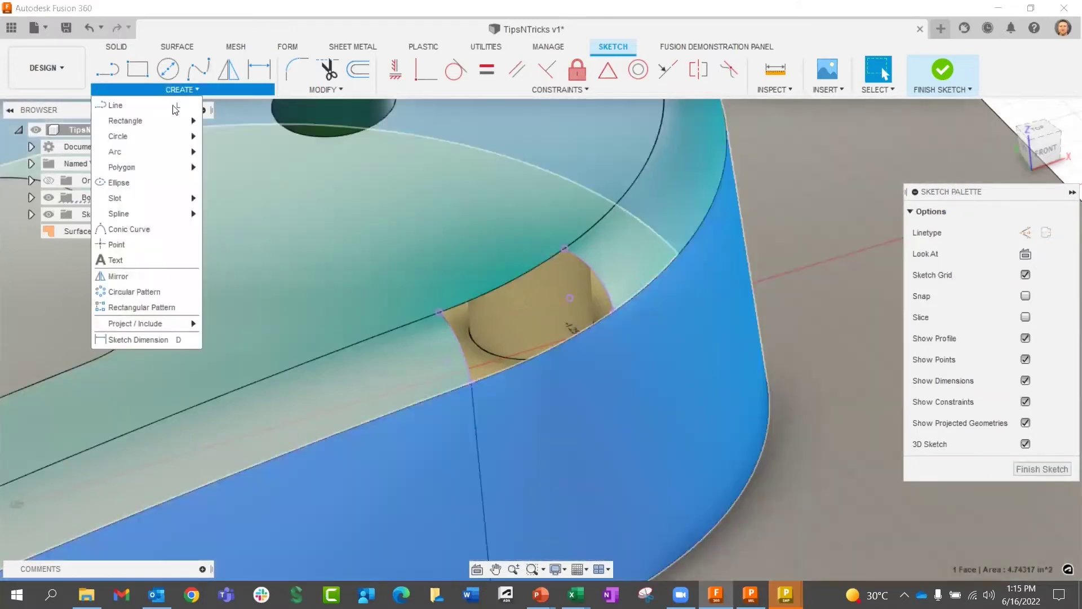
mouse_move(125, 217)
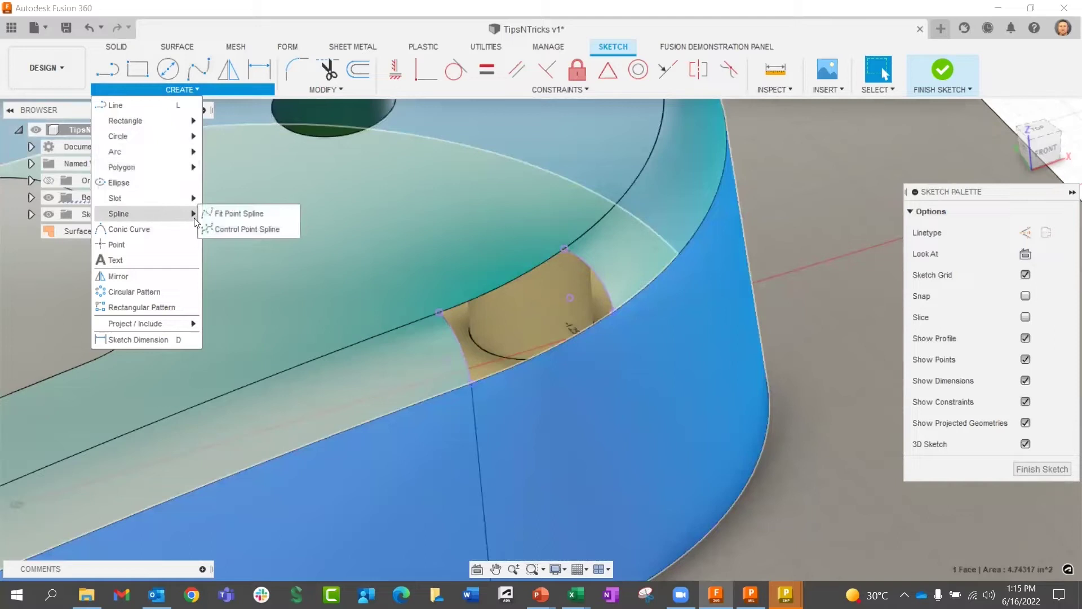
click(236, 215)
click(563, 247)
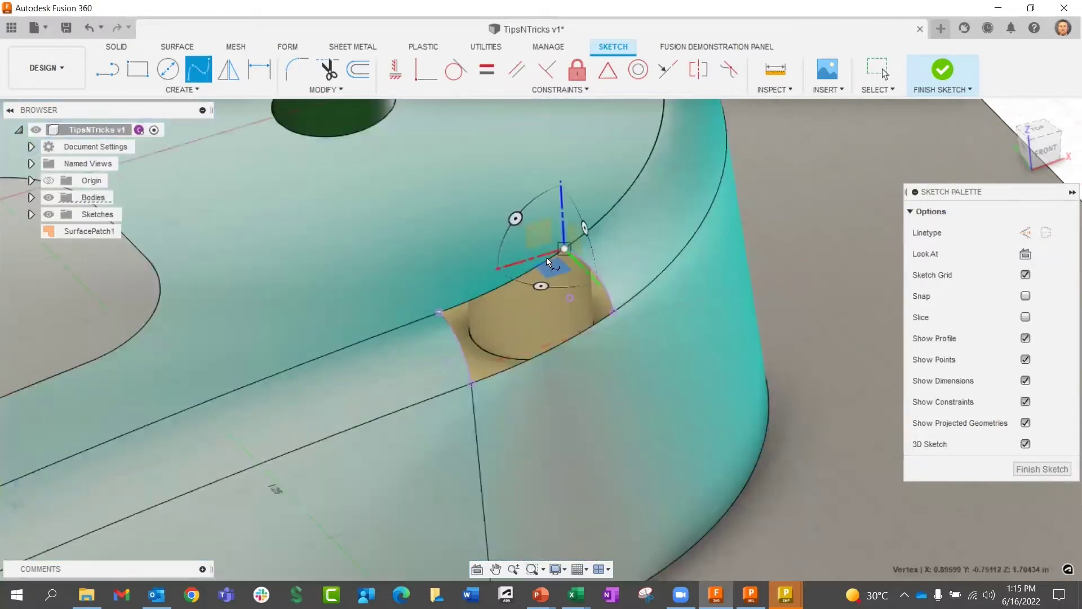
click(507, 283)
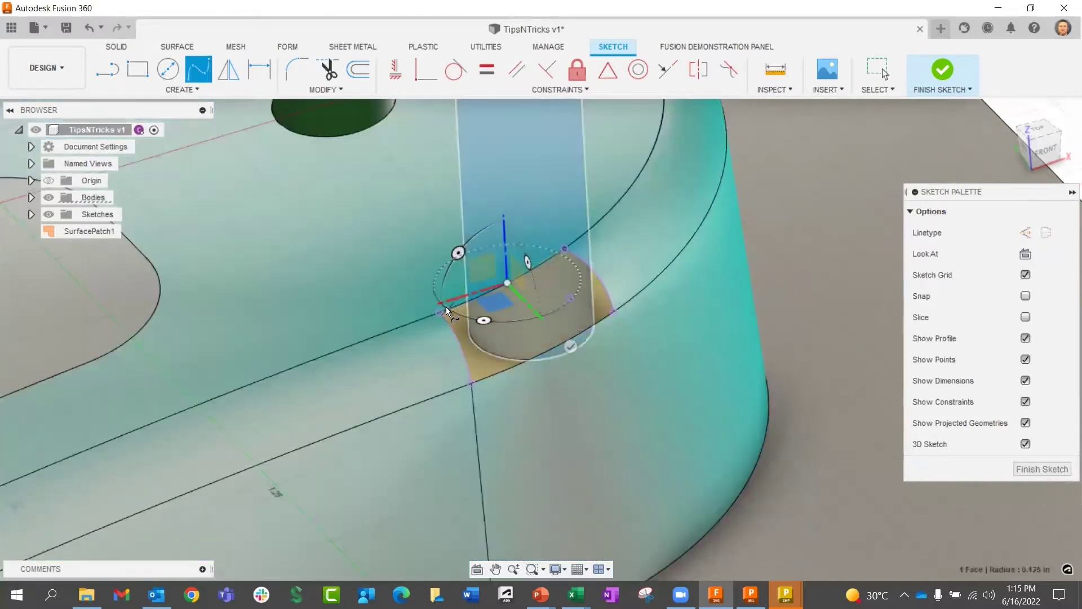
click(440, 311)
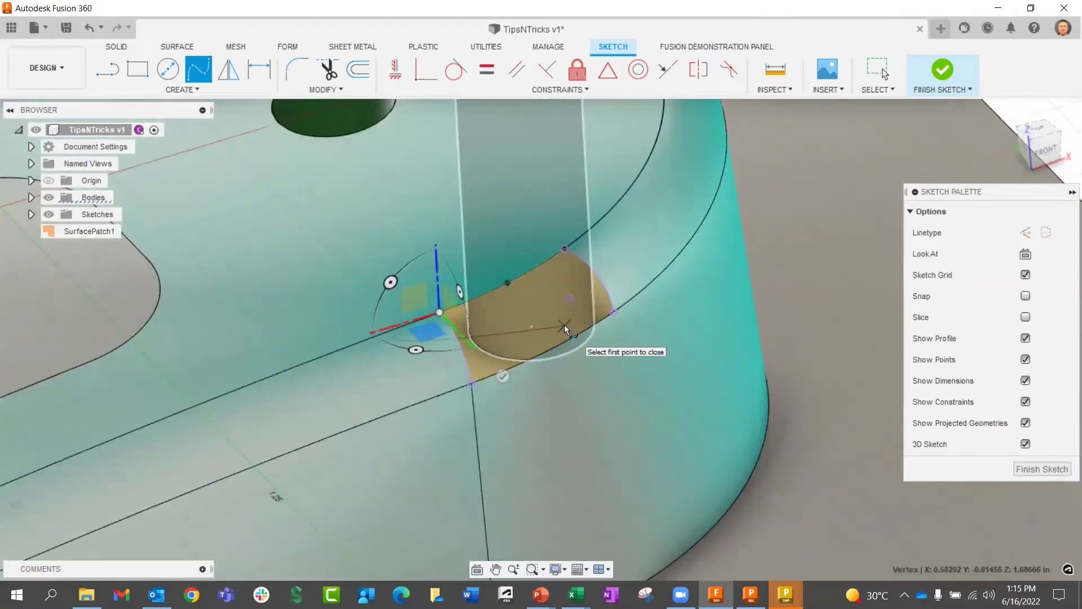
key(Escape)
- Draw a second fit point spline between the opposite gap corners and finish the sketch
click(193, 91)
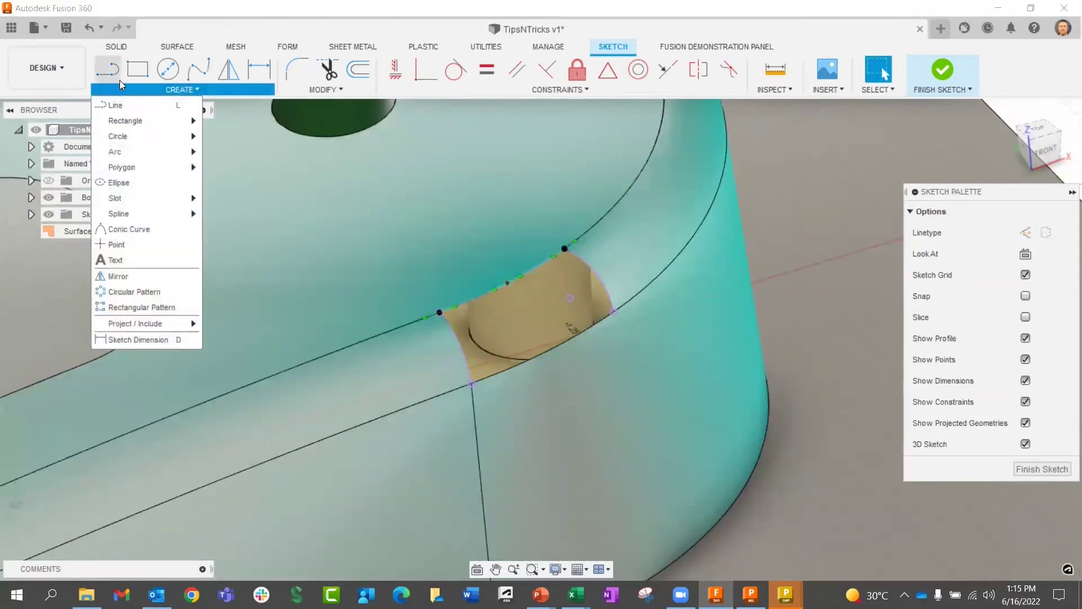
mouse_move(154, 218)
click(254, 214)
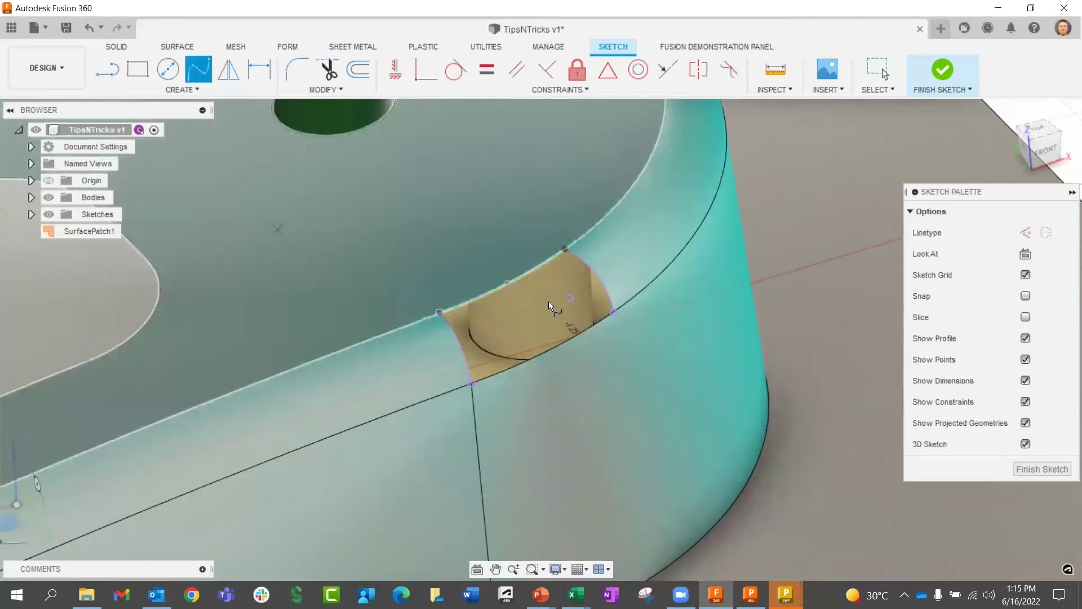
click(610, 314)
click(555, 344)
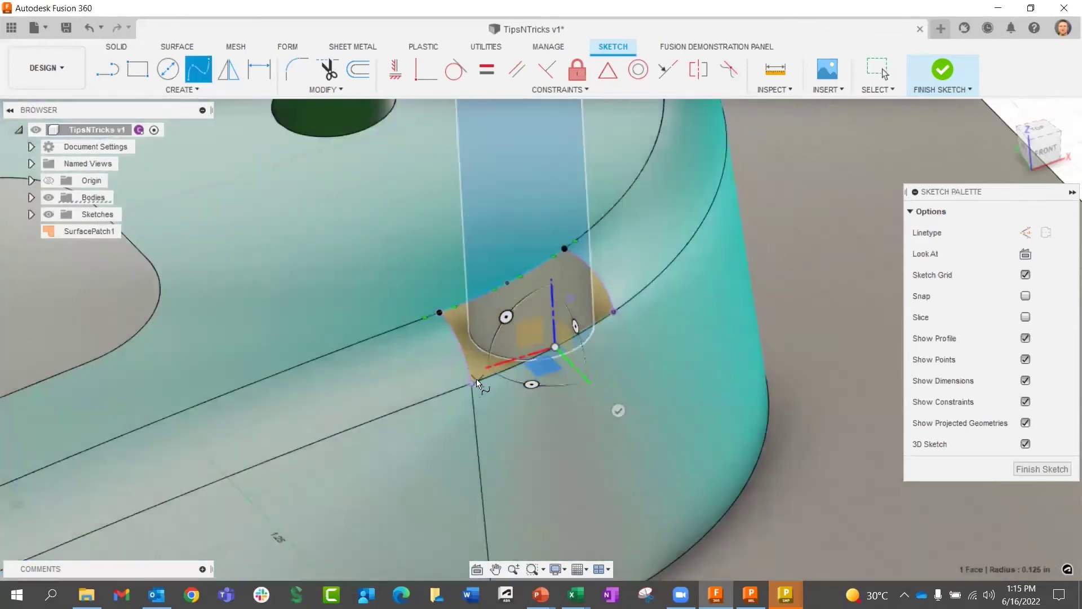
click(475, 380)
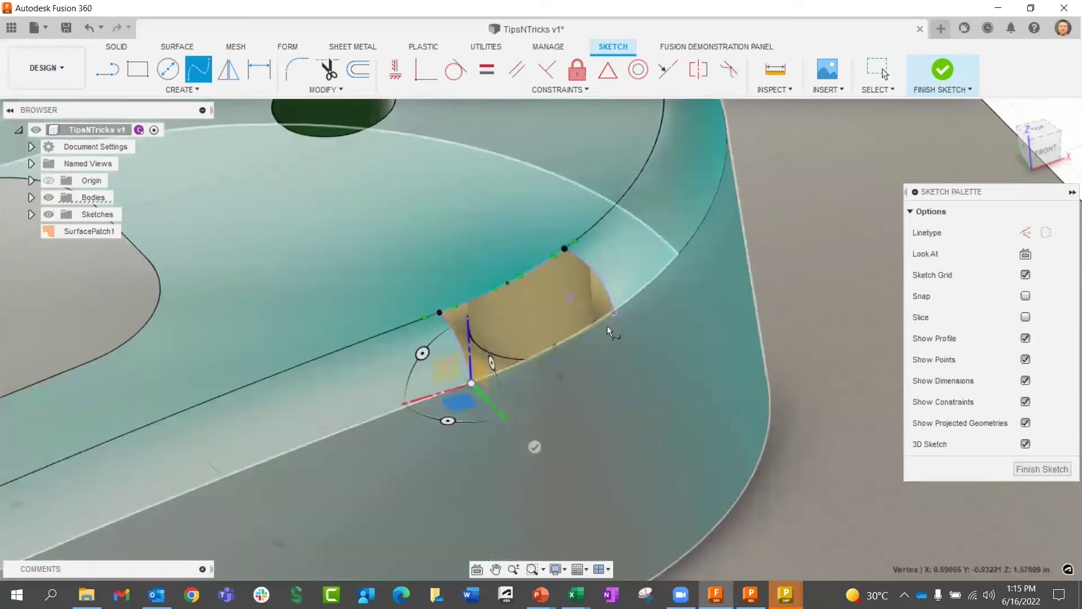
key(Escape)
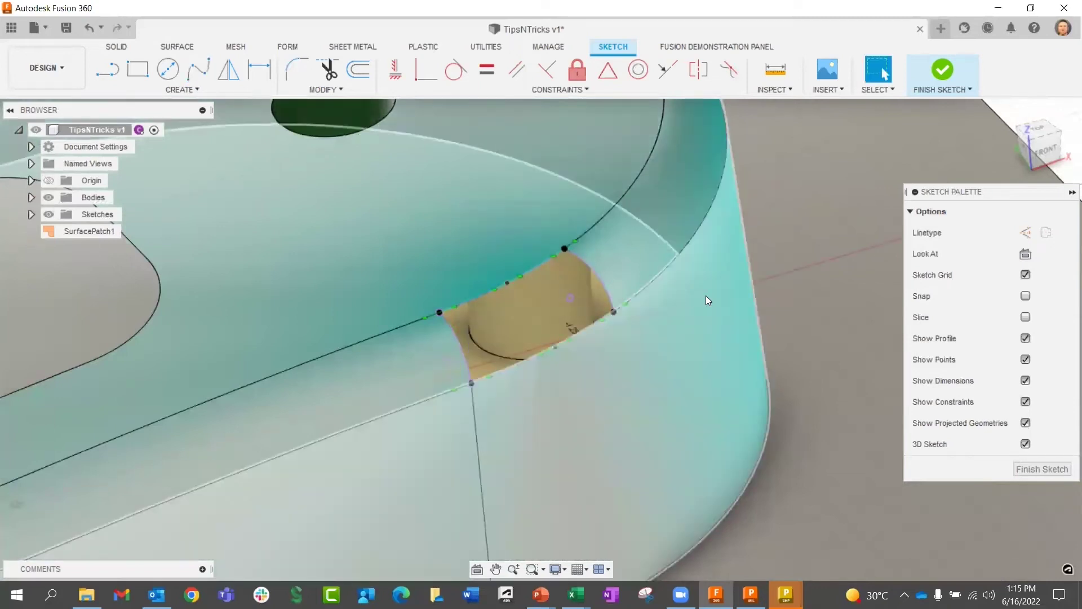
scroll(703, 308, down, 5)
click(1026, 469)
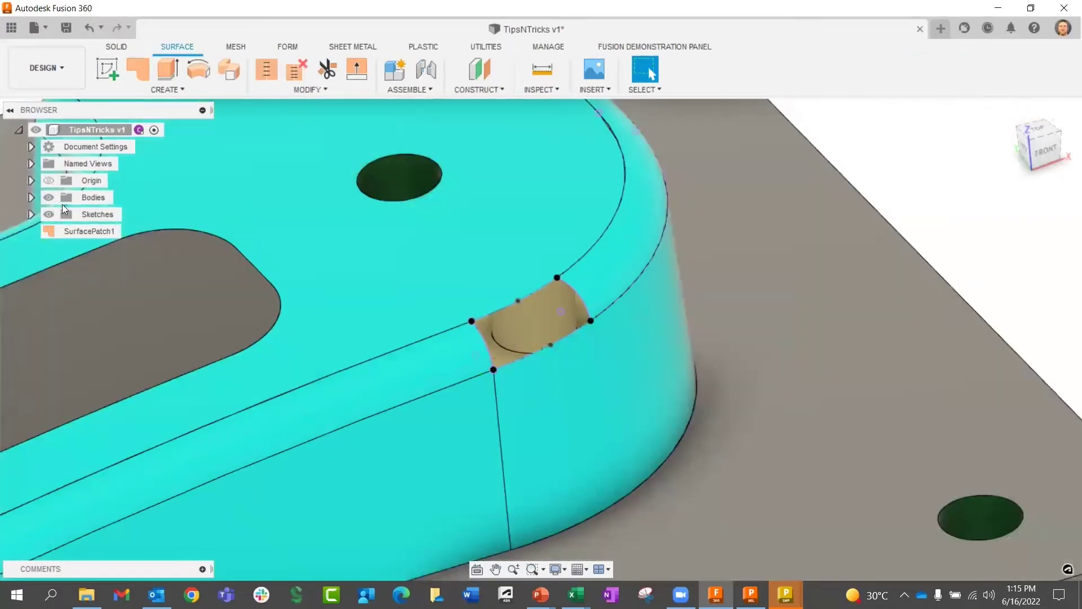
- With bodies hidden, loft Loft2 from the left and right edge profiles along top and bottom rails
click(51, 202)
shift+middle_drag(772, 372, 739, 414)
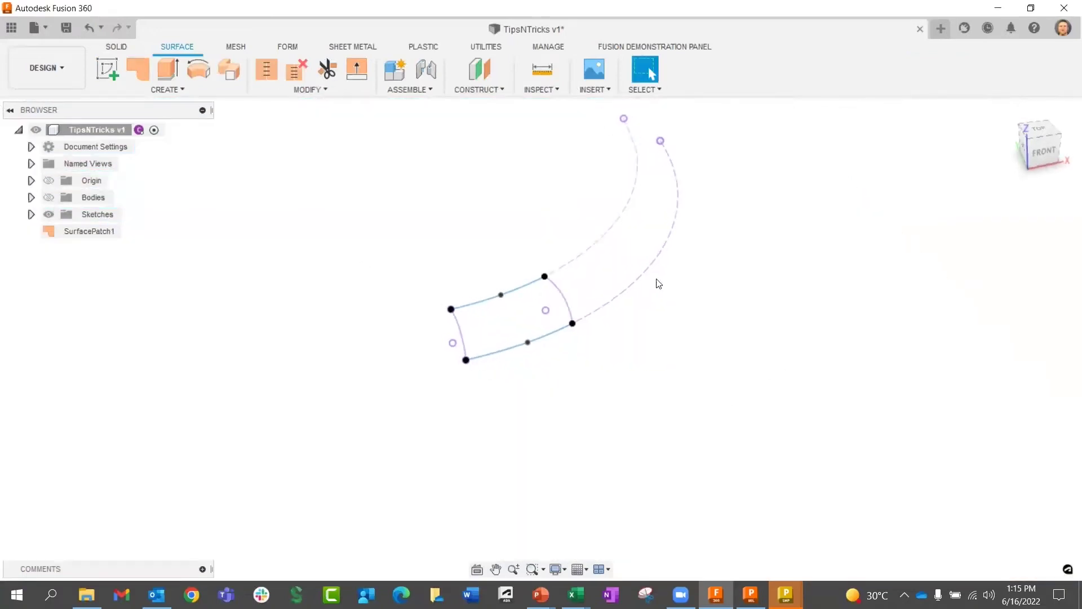
click(181, 91)
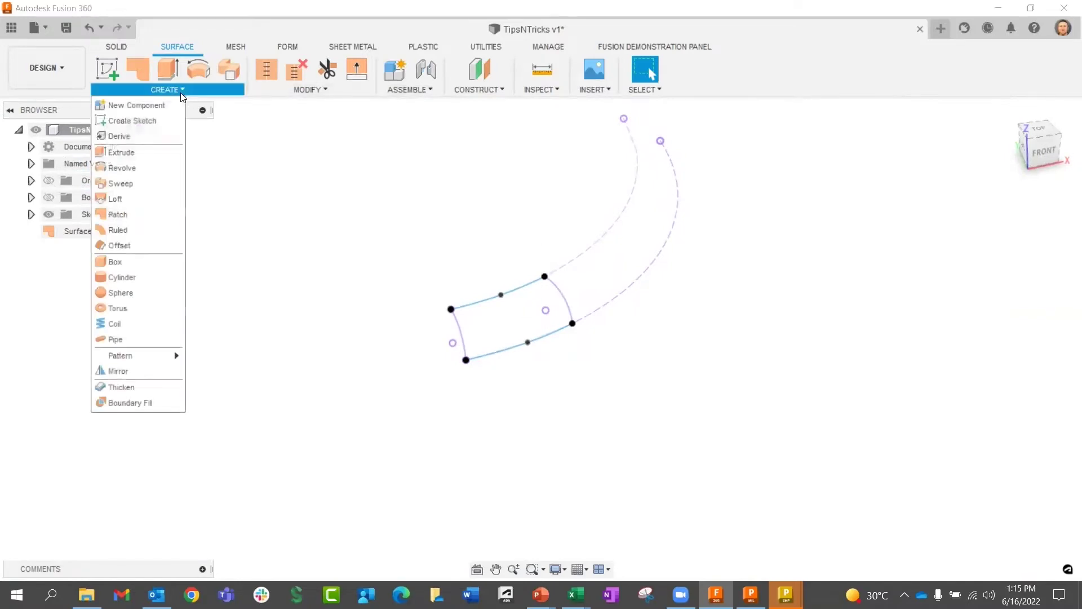
click(114, 201)
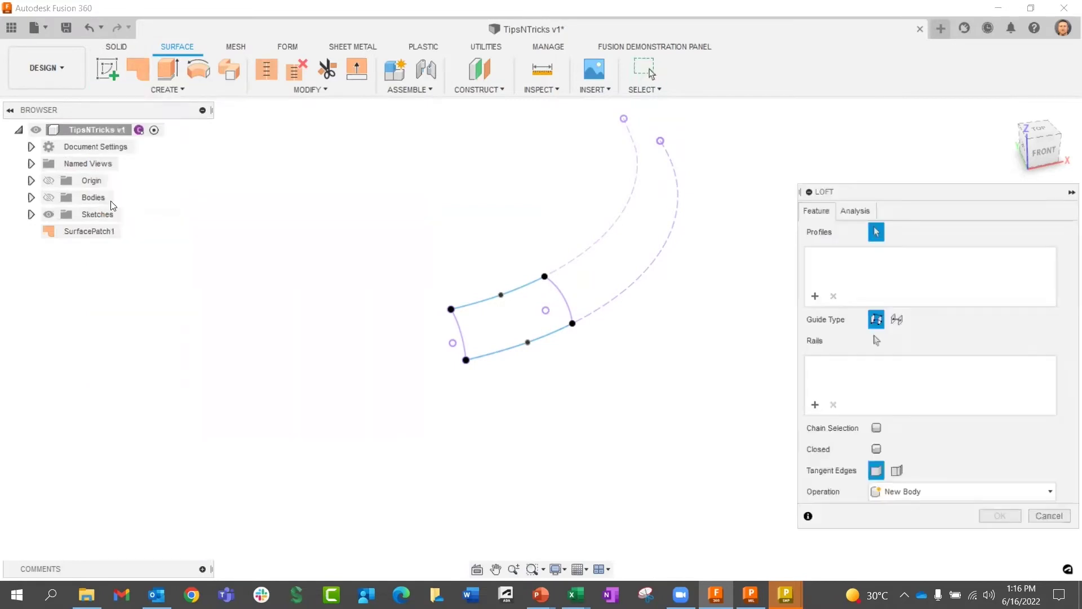
click(459, 331)
click(566, 307)
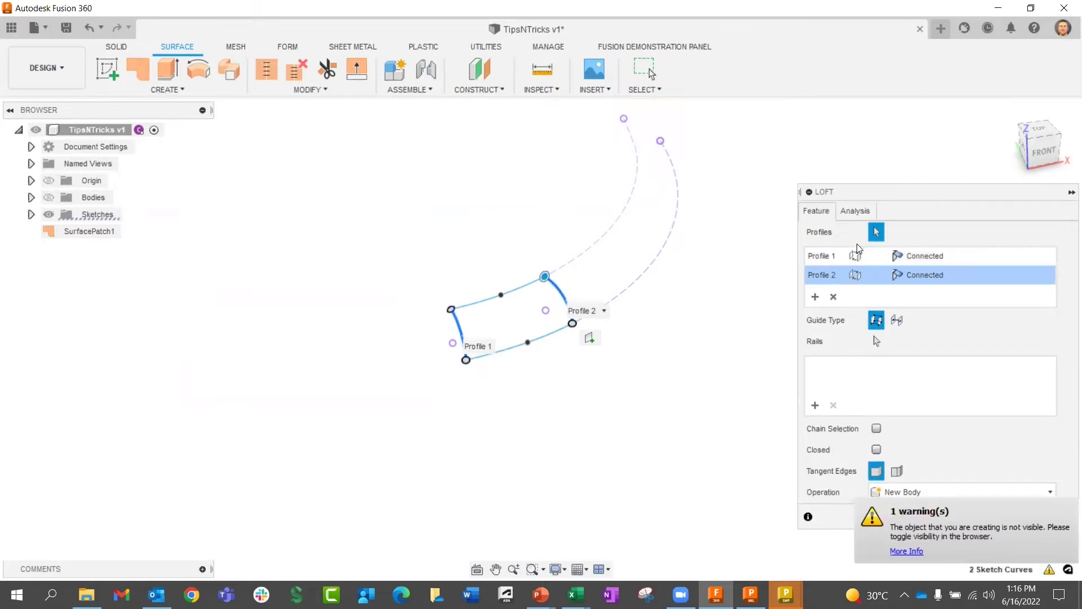
click(878, 341)
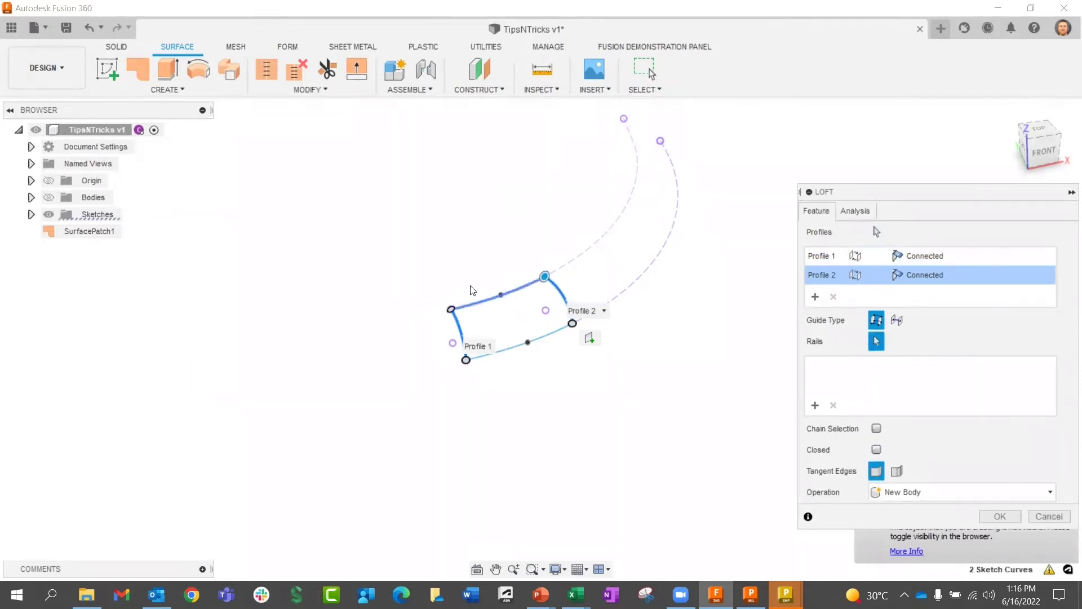
click(498, 302)
click(510, 345)
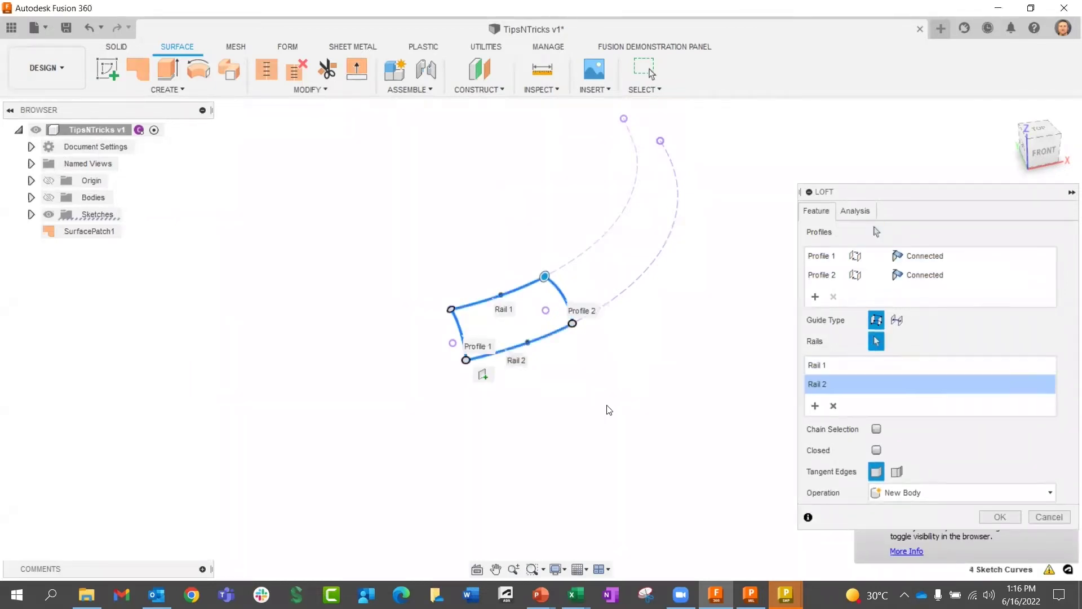
click(1001, 517)
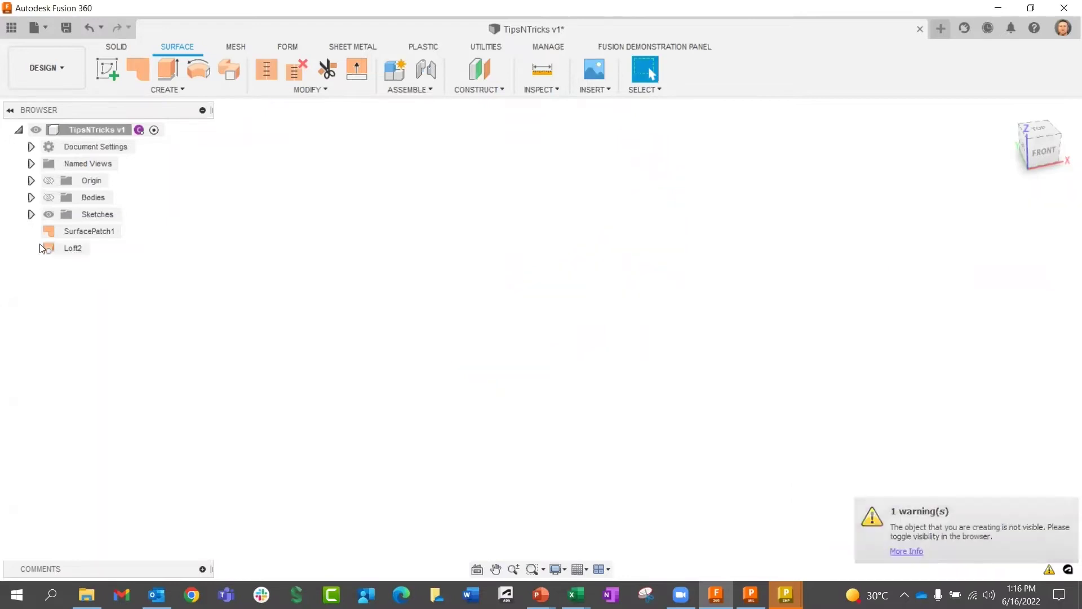
- Show the bodies again and zoom out to view the patched gap
click(49, 197)
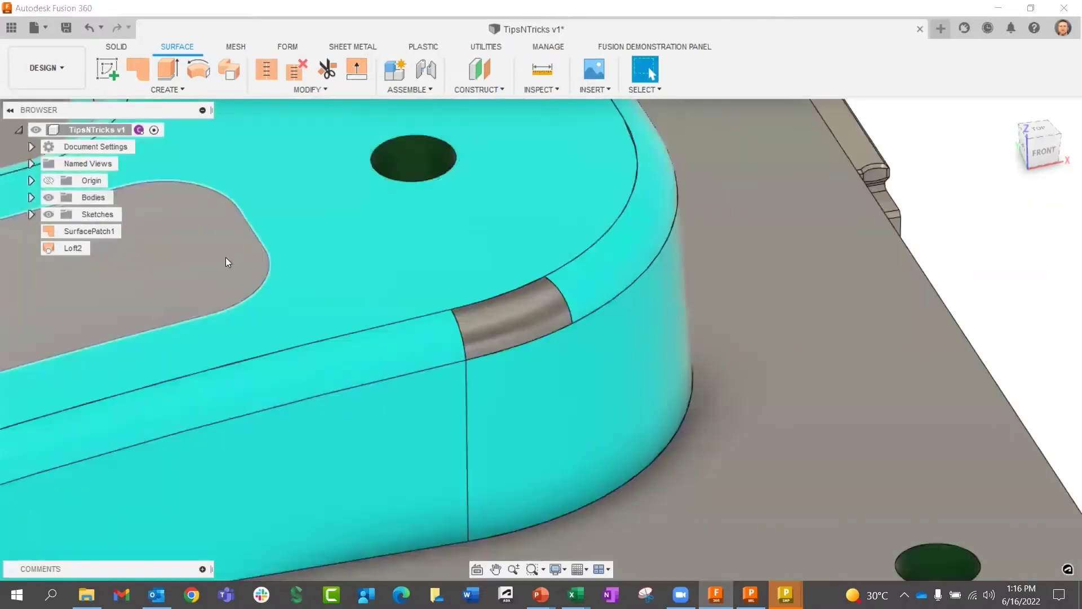
scroll(506, 326, down, 5)
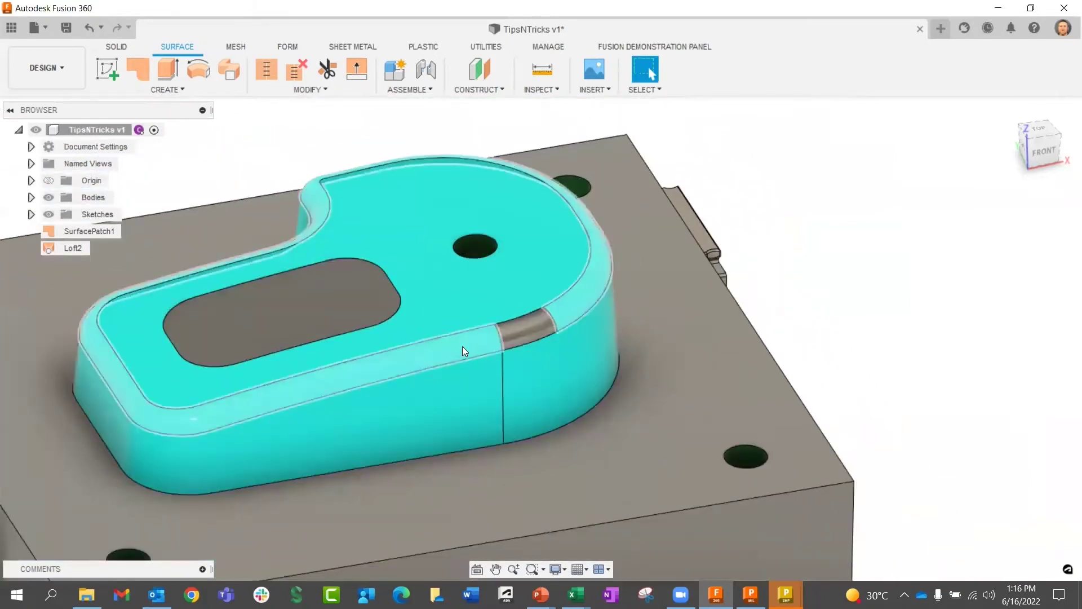
scroll(469, 390, down, 3)
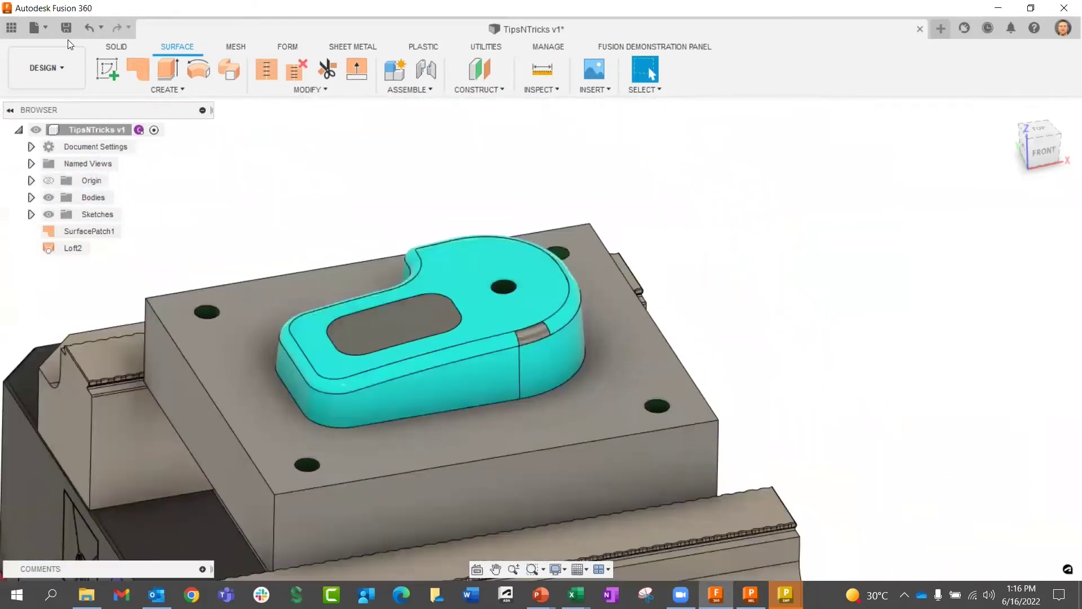
- Open File > Export, browse the formats, and close it without exporting
click(36, 27)
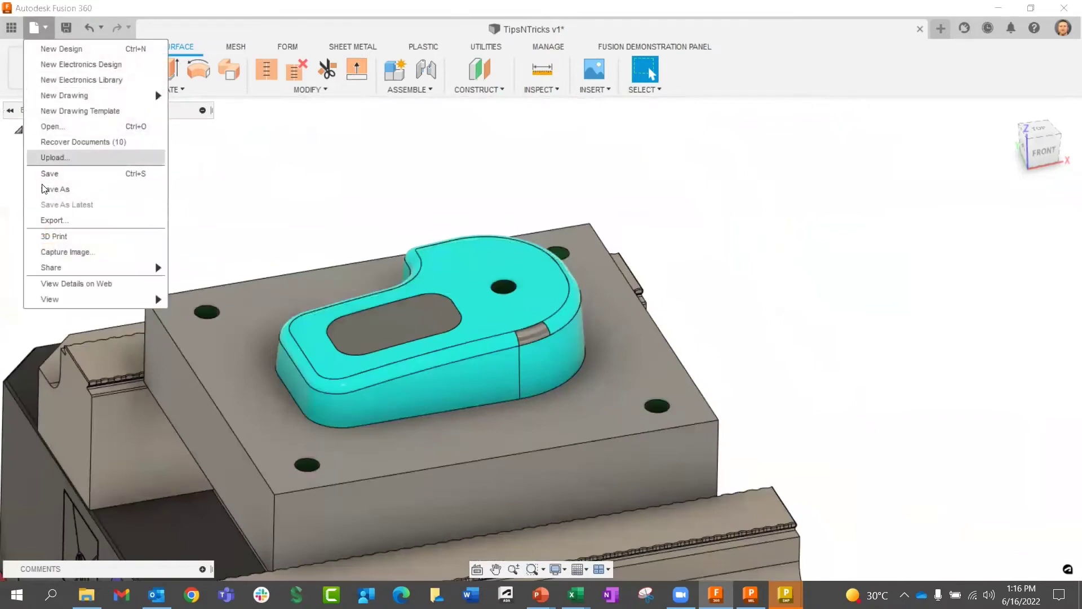
click(54, 220)
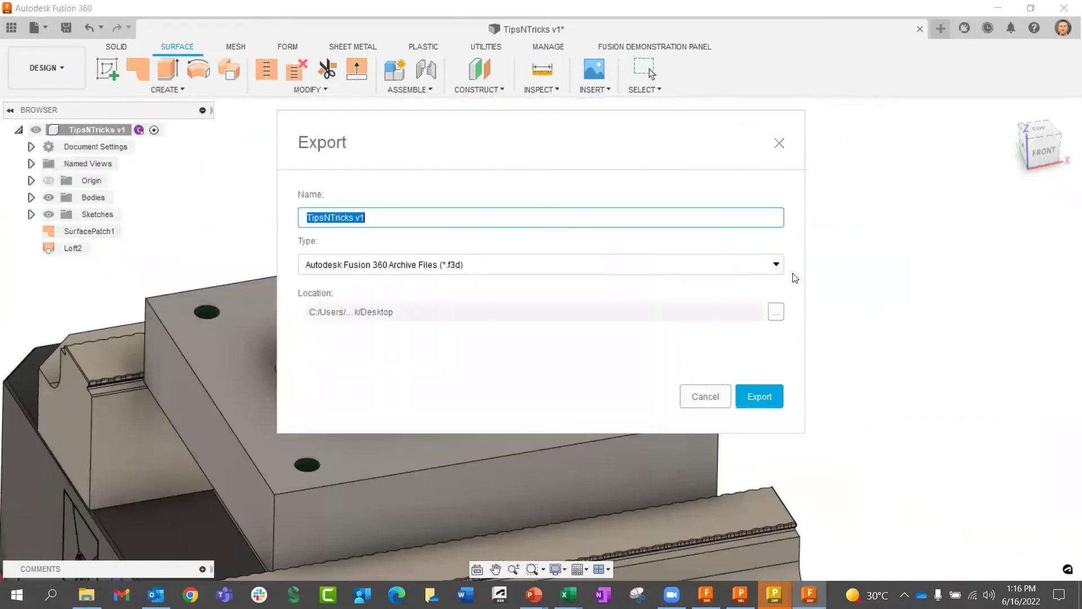
click(770, 271)
click(780, 143)
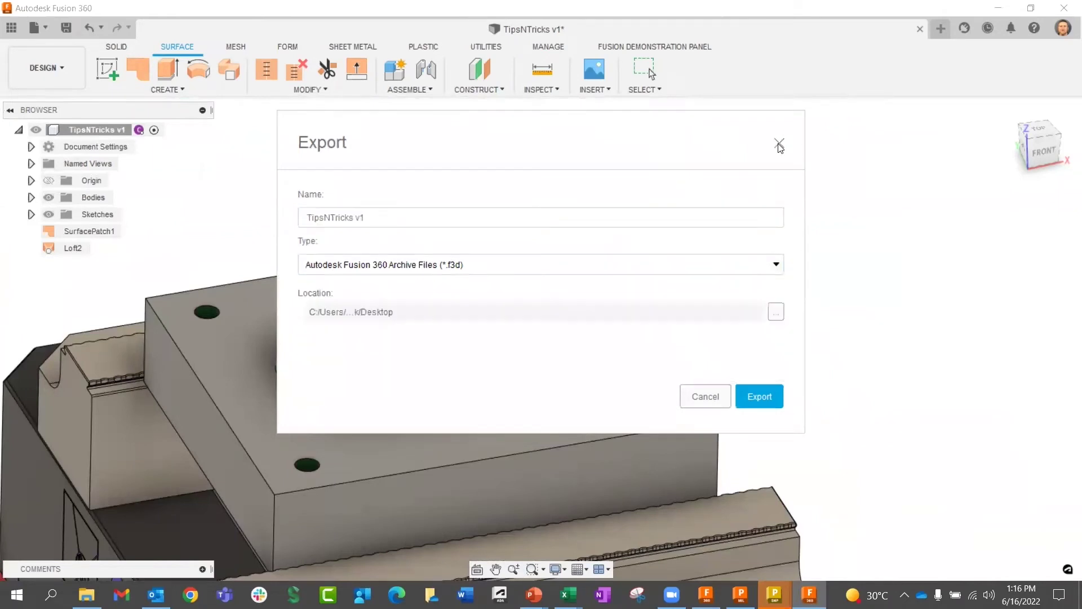
click(779, 143)
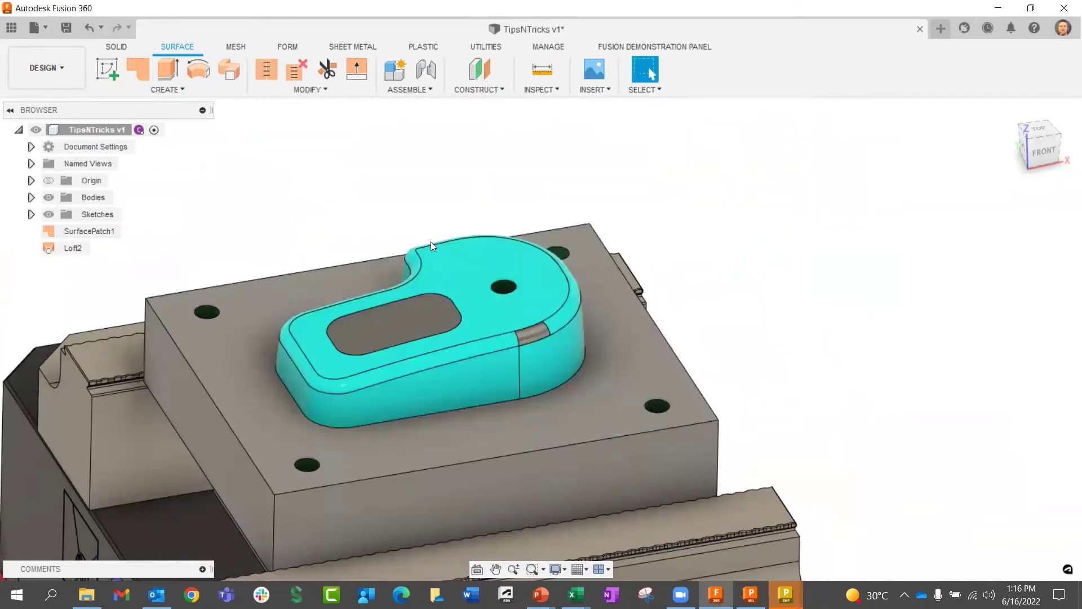
shift+middle_drag(765, 367, 846, 350)
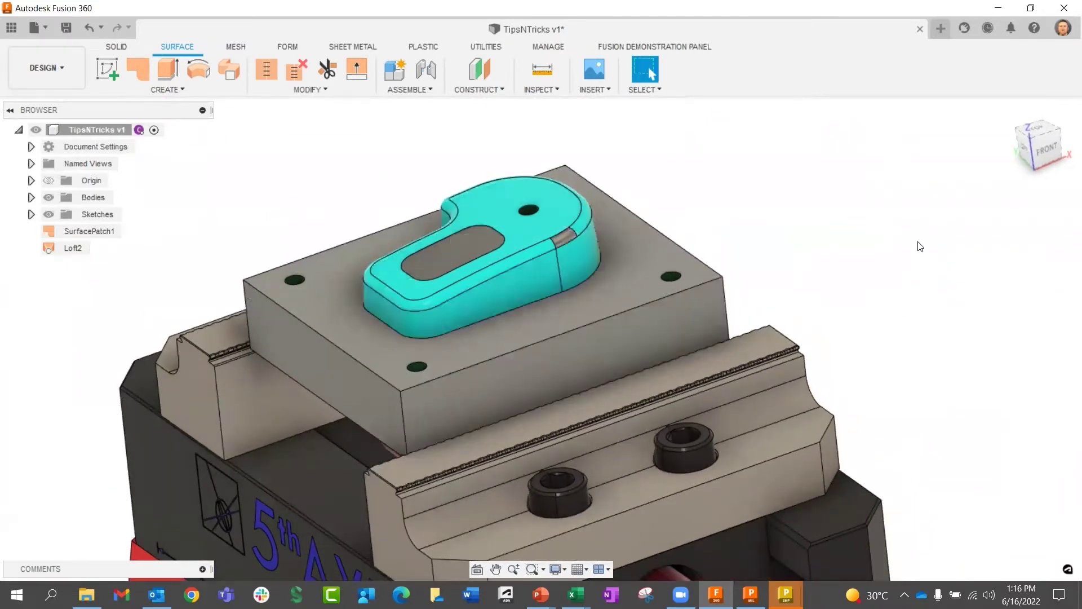
- In PowerMill Modeling, fill the slot with a Smart Surfacer surface
mouse_move(786, 594)
click(850, 544)
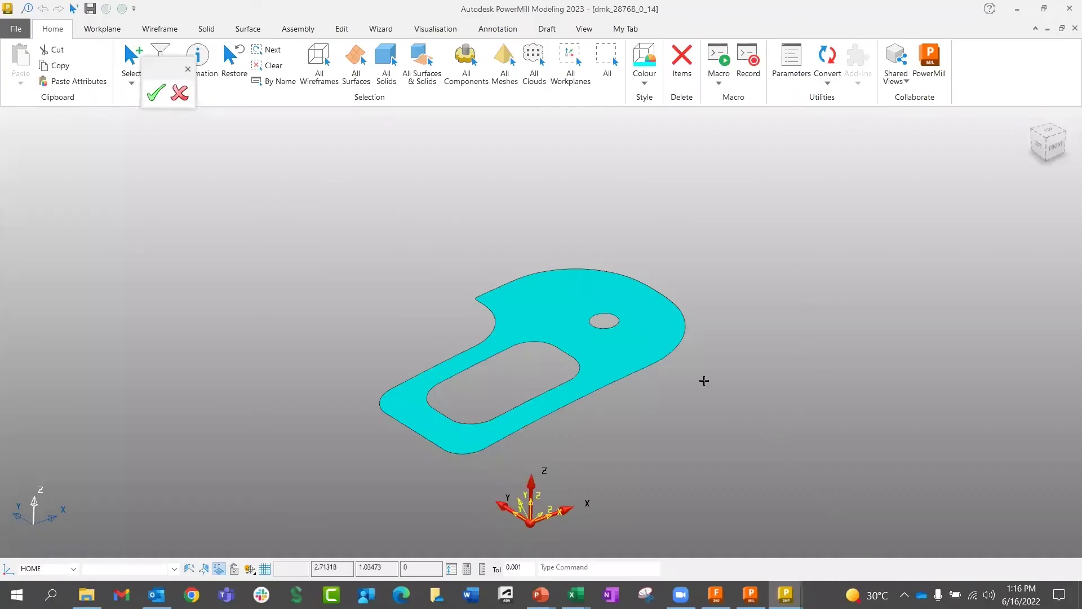
shift+middle_drag(704, 381, 732, 311)
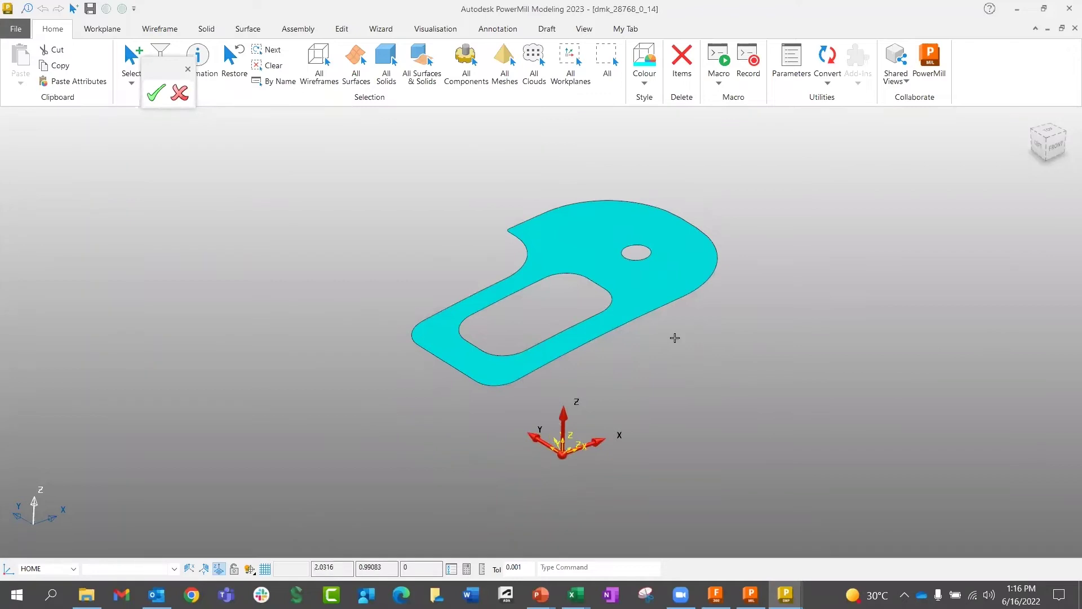
click(212, 85)
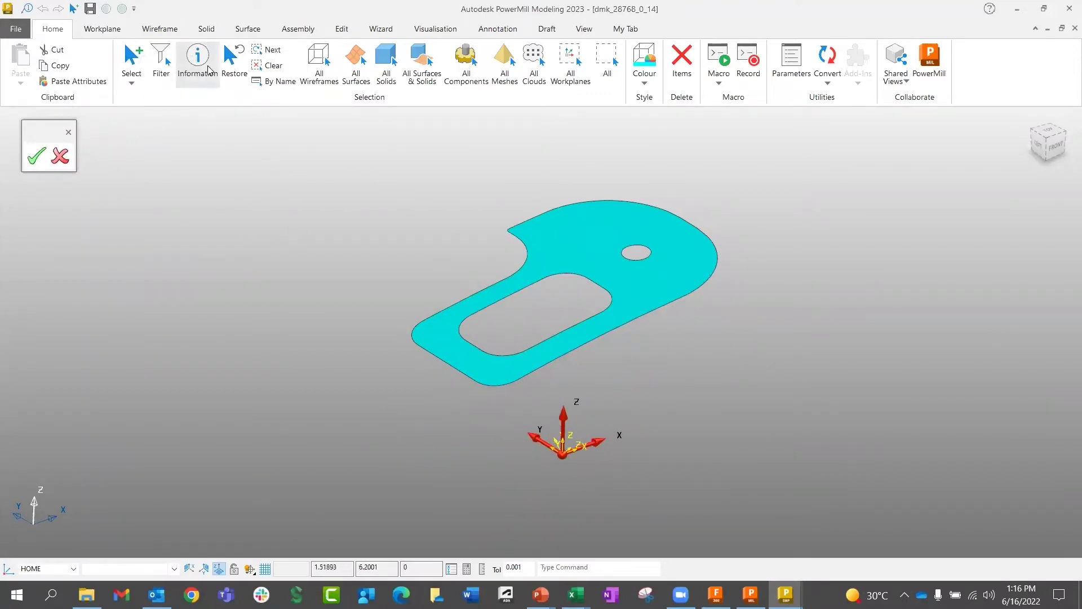
click(248, 31)
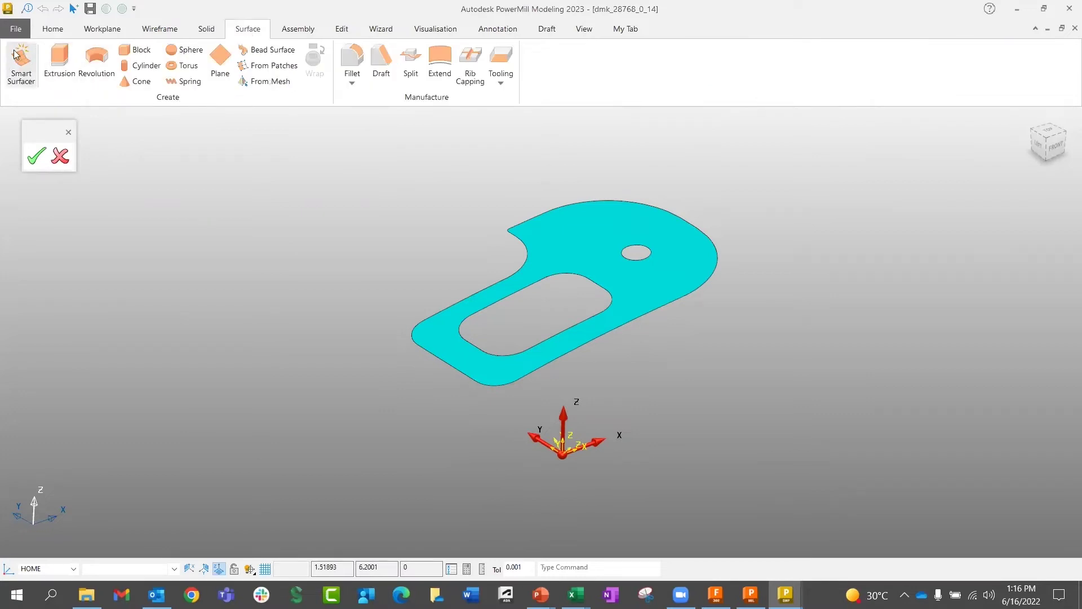
click(23, 69)
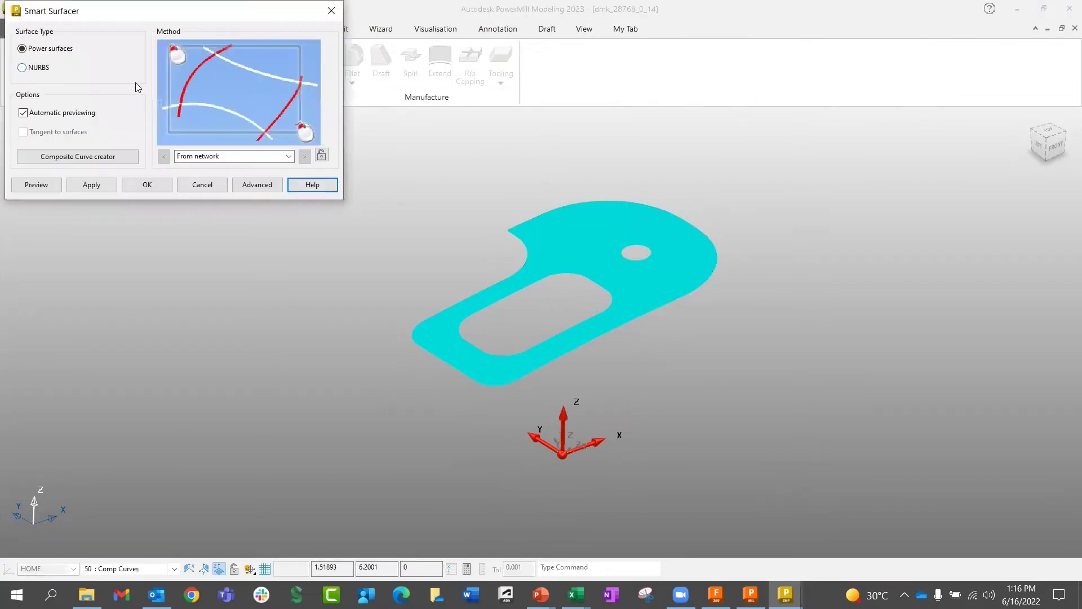
click(512, 296)
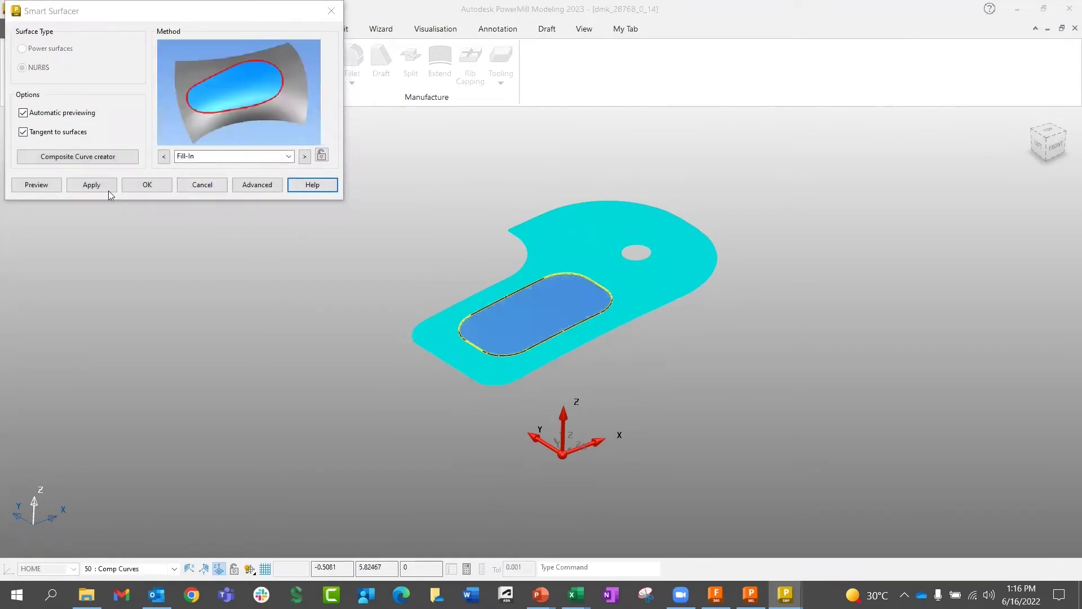
click(90, 185)
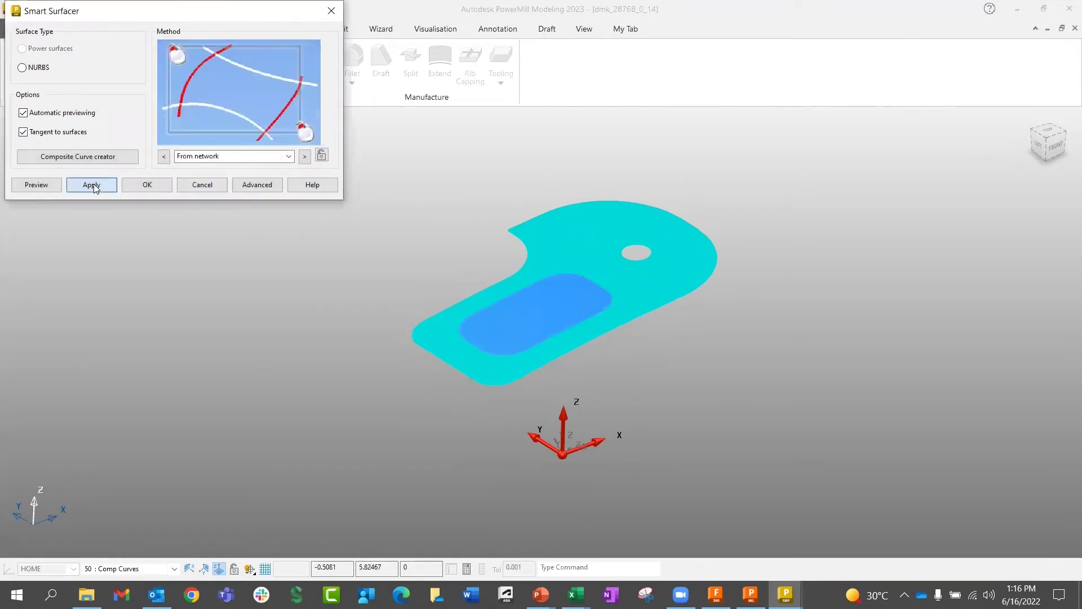
- Fill the round hole the same way, then accept the capped model back to PowerMill
click(652, 251)
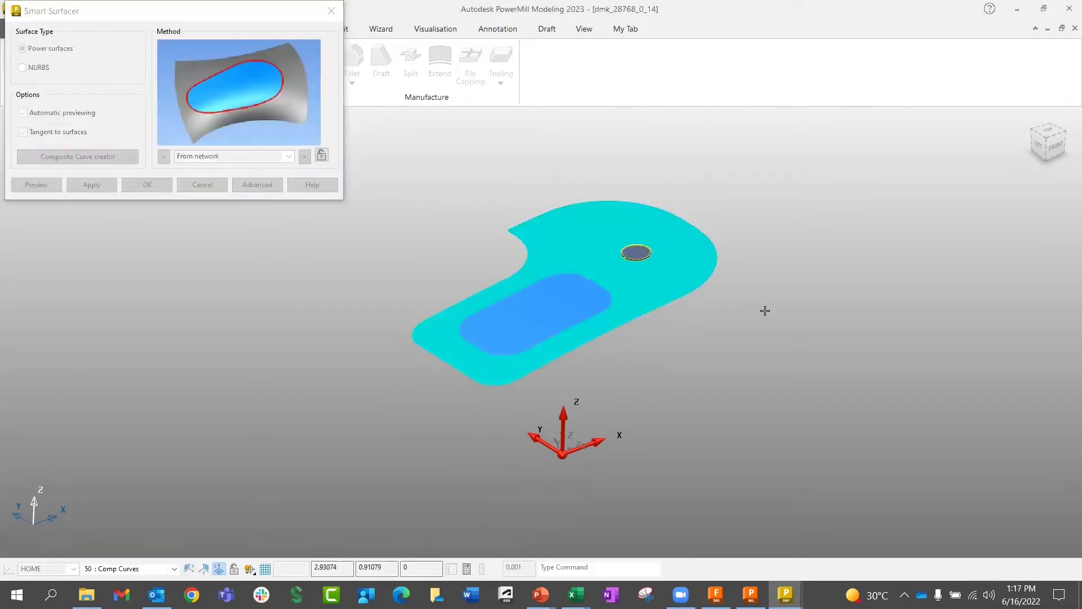
click(90, 185)
click(144, 185)
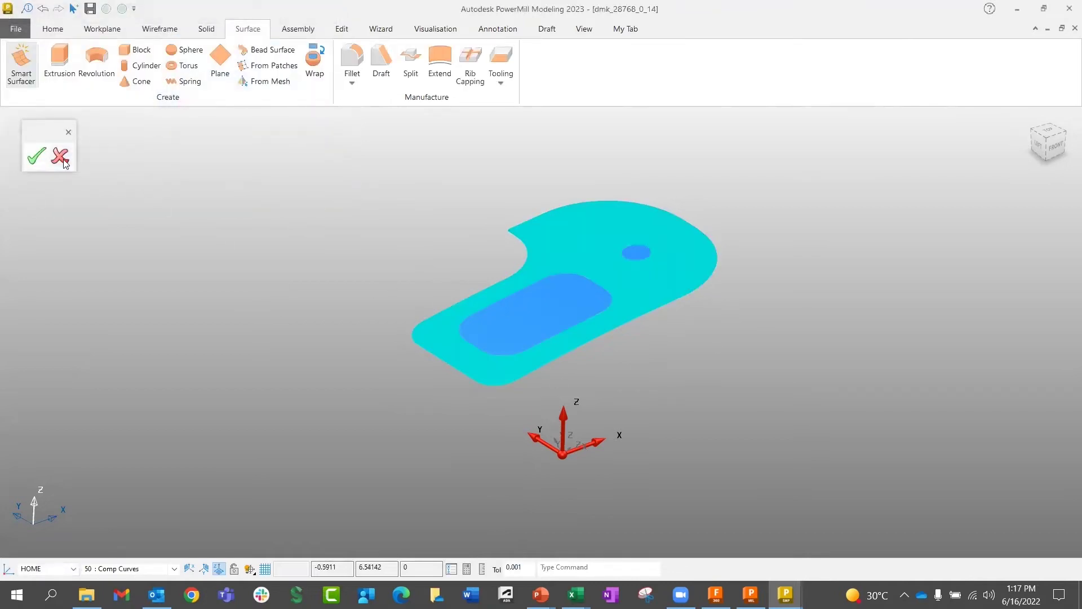
click(36, 157)
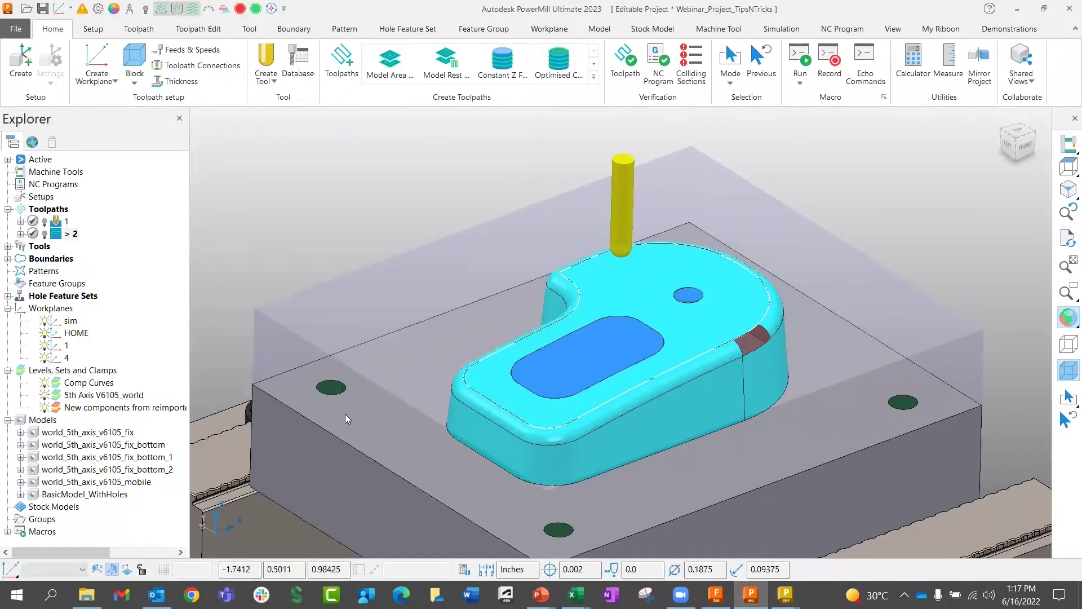
right_click(57, 235)
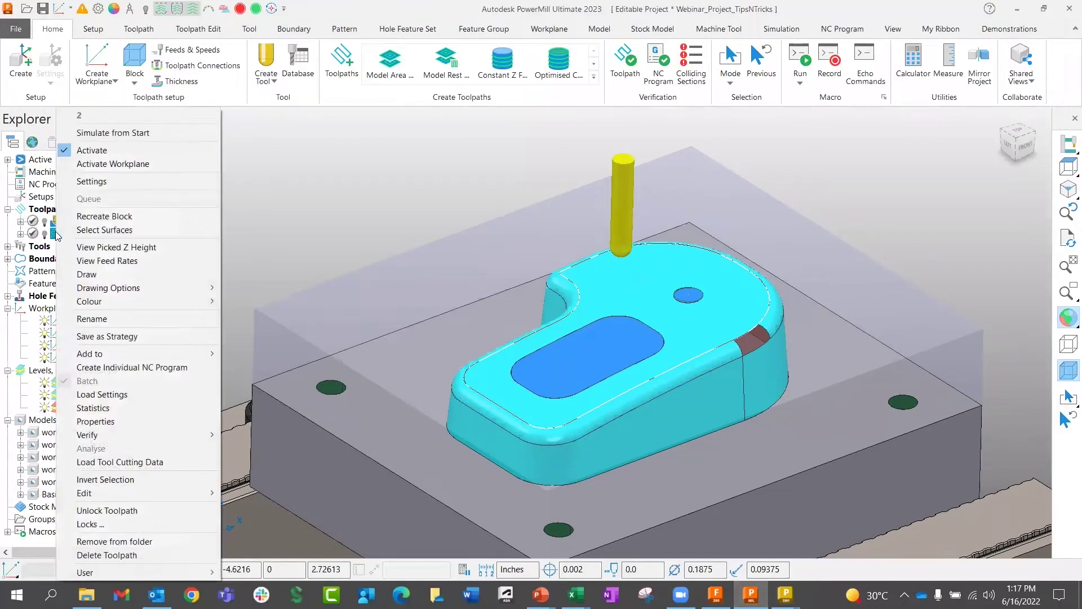
mouse_move(98, 496)
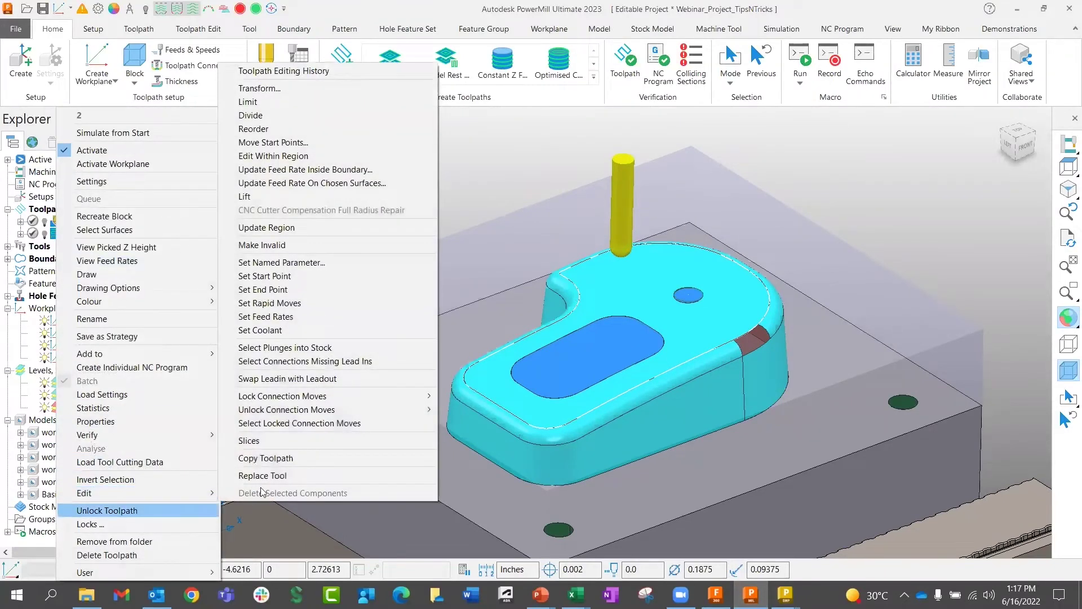
click(266, 246)
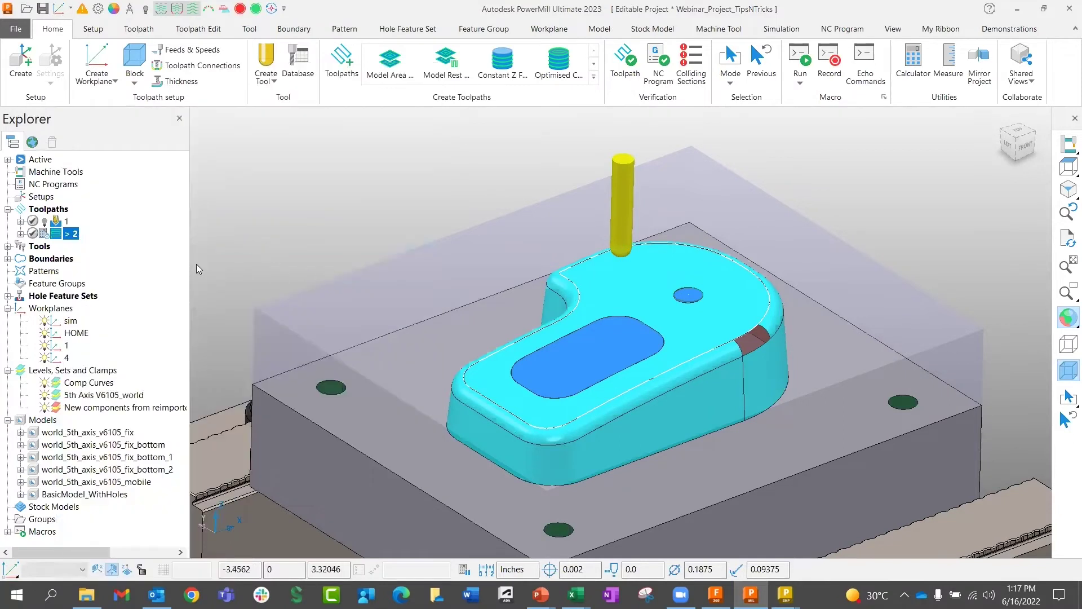
click(139, 29)
click(225, 83)
click(248, 105)
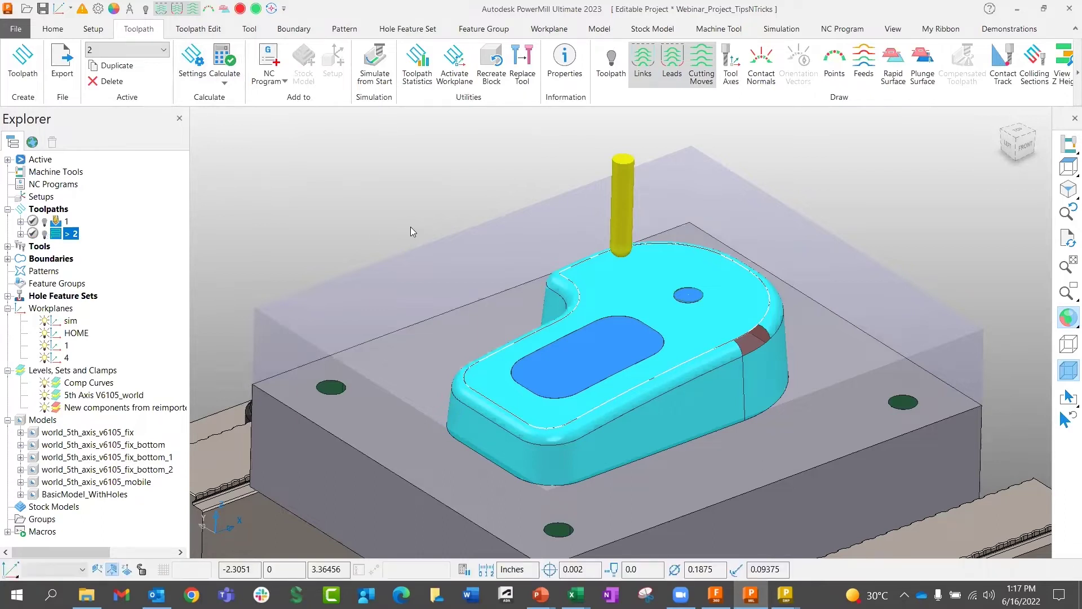
click(45, 233)
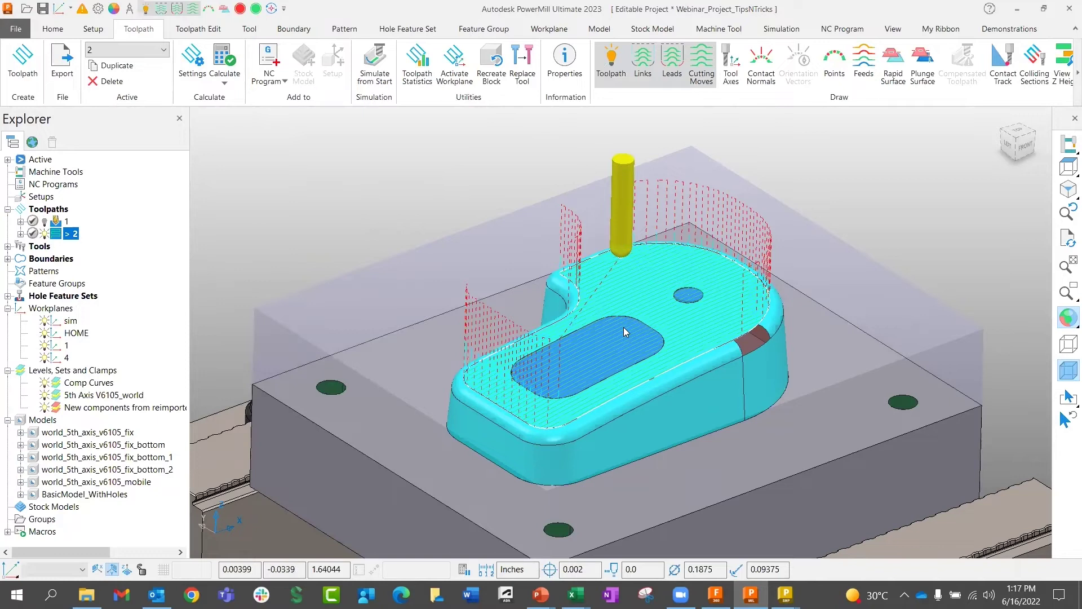
click(423, 198)
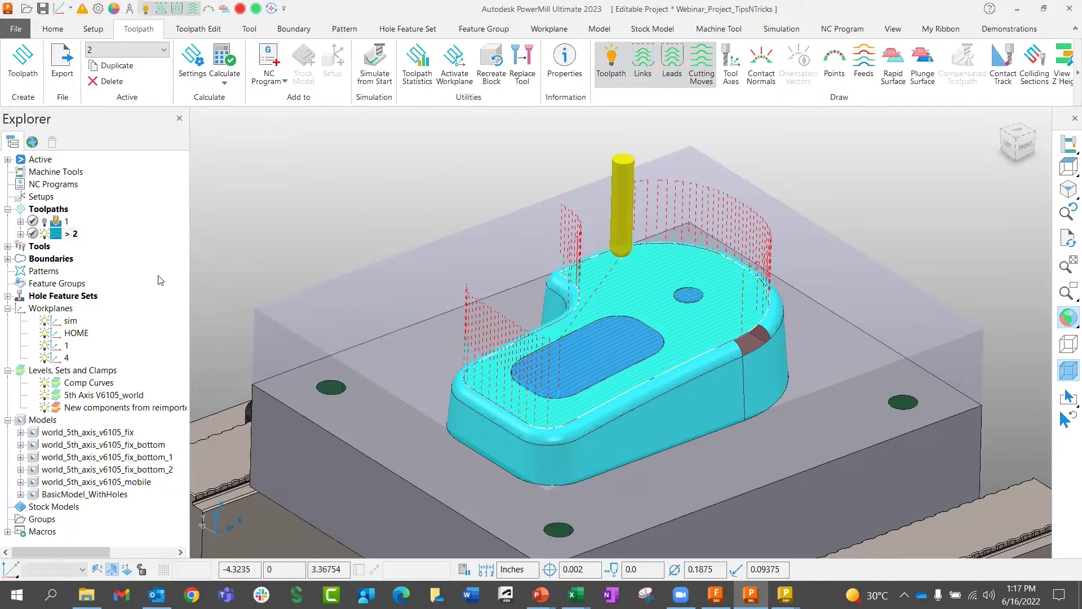
click(45, 234)
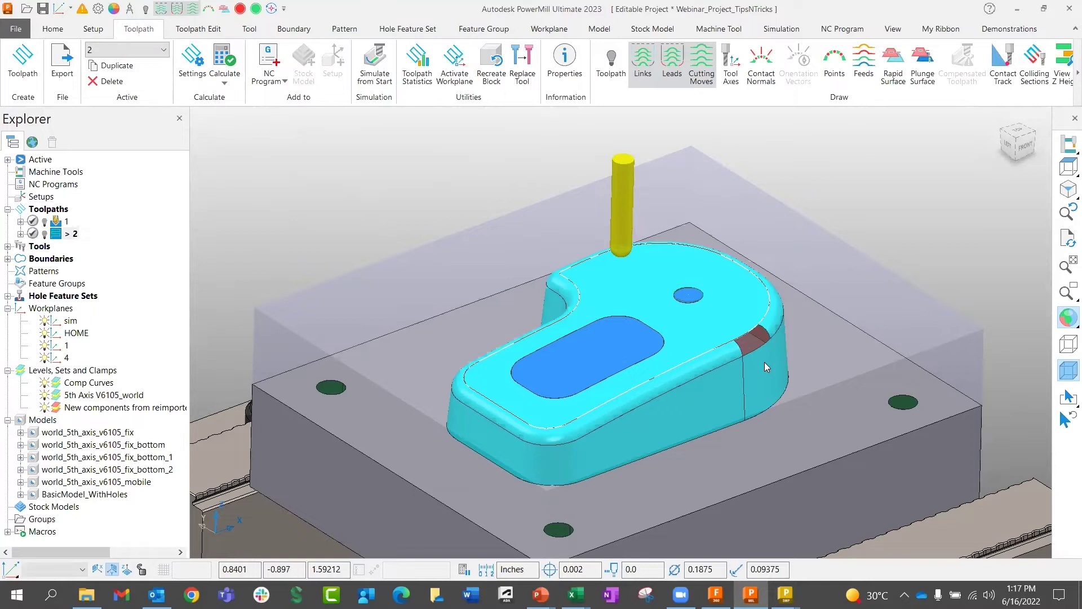
- Send BasicModel_WithHoles to Surface Modelling and confirm launching PowerShape
click(711, 332)
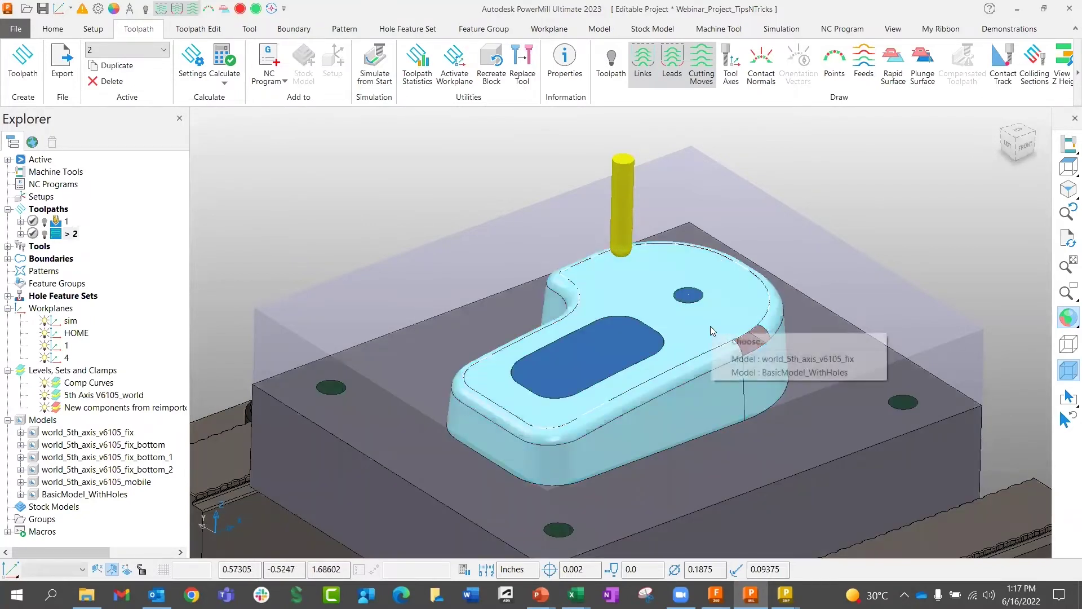
click(762, 372)
click(818, 277)
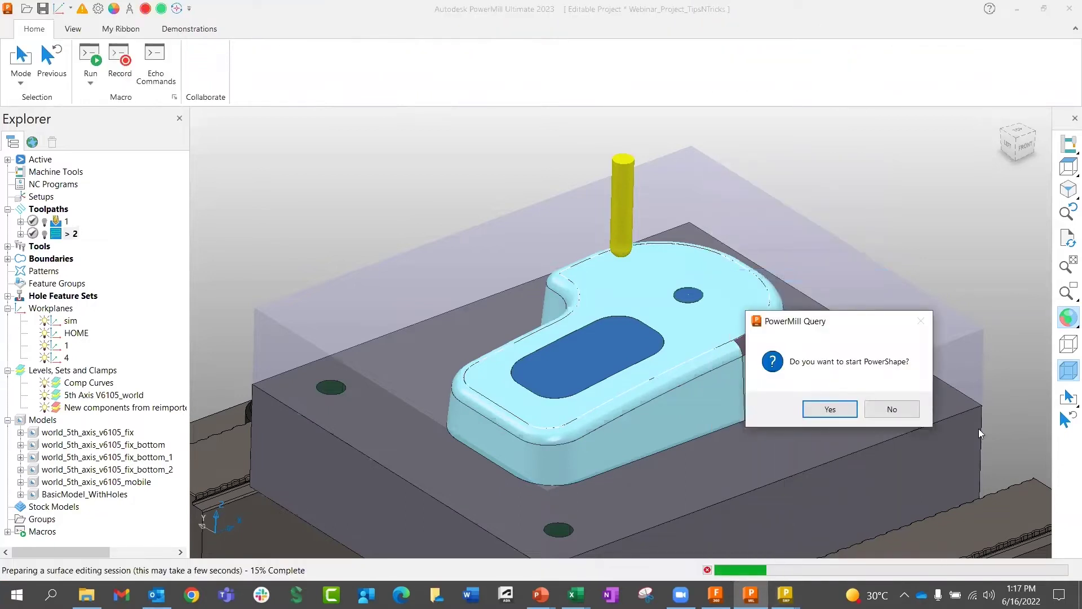
click(826, 409)
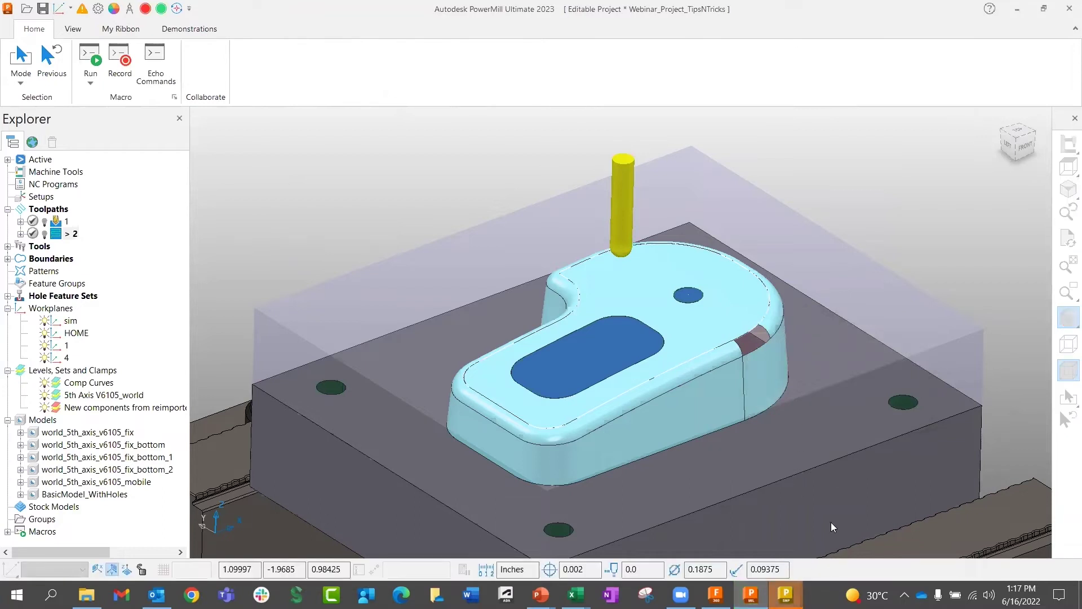
- Centre the fillet gap, enable the Views toolbar, and switch to shaded-with-wireframe display
mouse_move(786, 594)
click(843, 535)
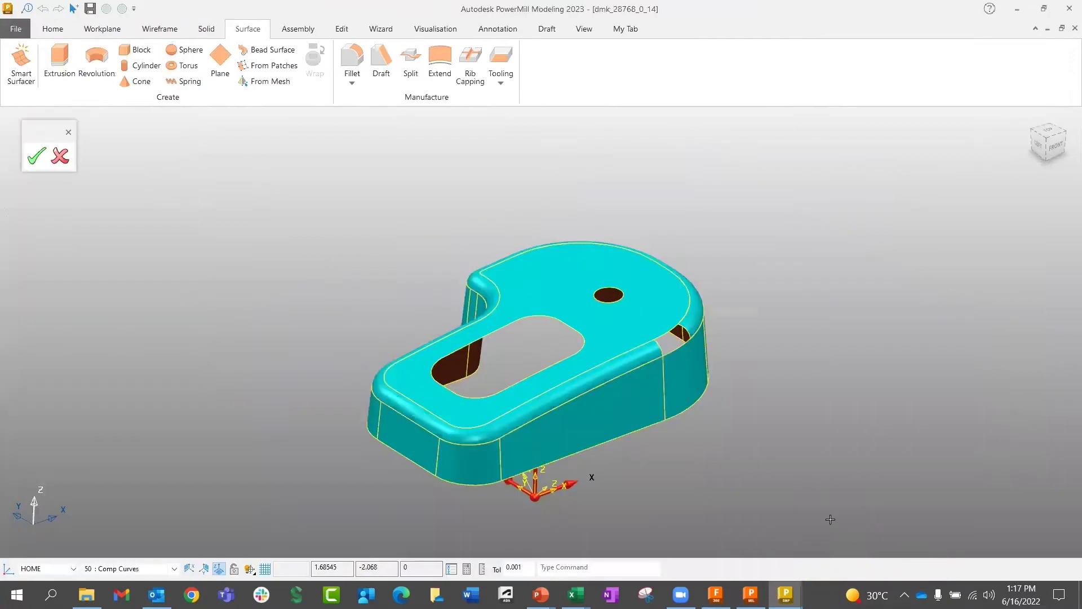
scroll(623, 285, up, 5)
shift+middle_drag(627, 362, 627, 299)
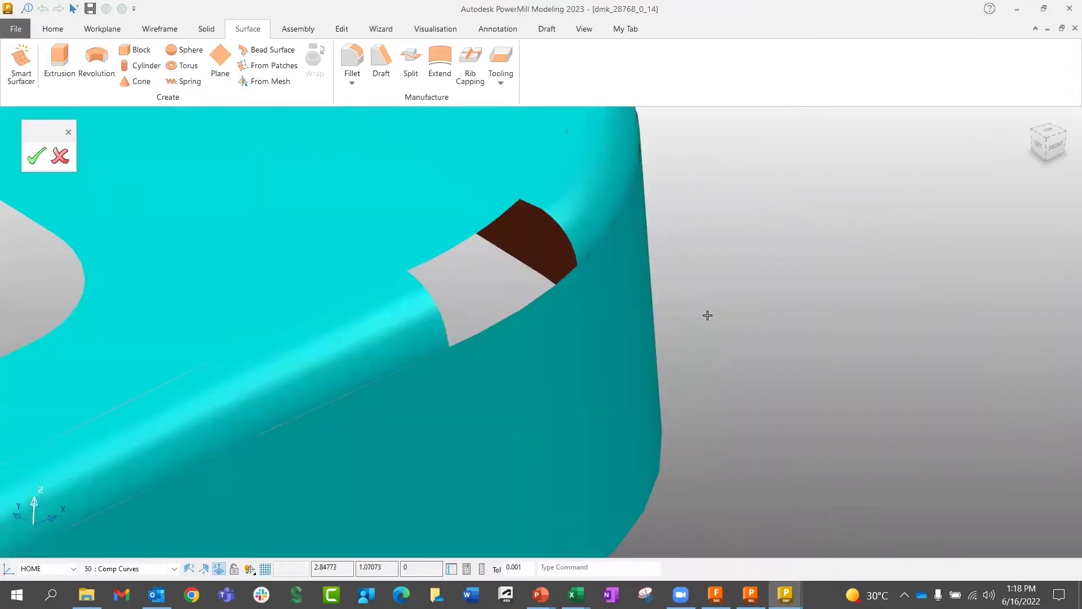
right_click(1024, 570)
click(1013, 457)
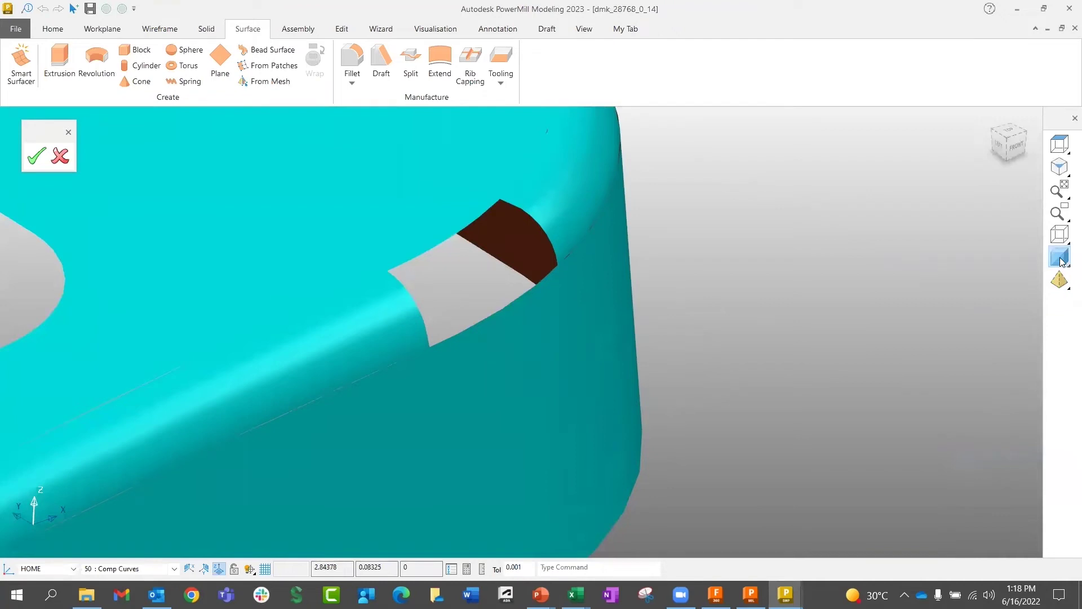
mouse_move(1061, 261)
click(1027, 263)
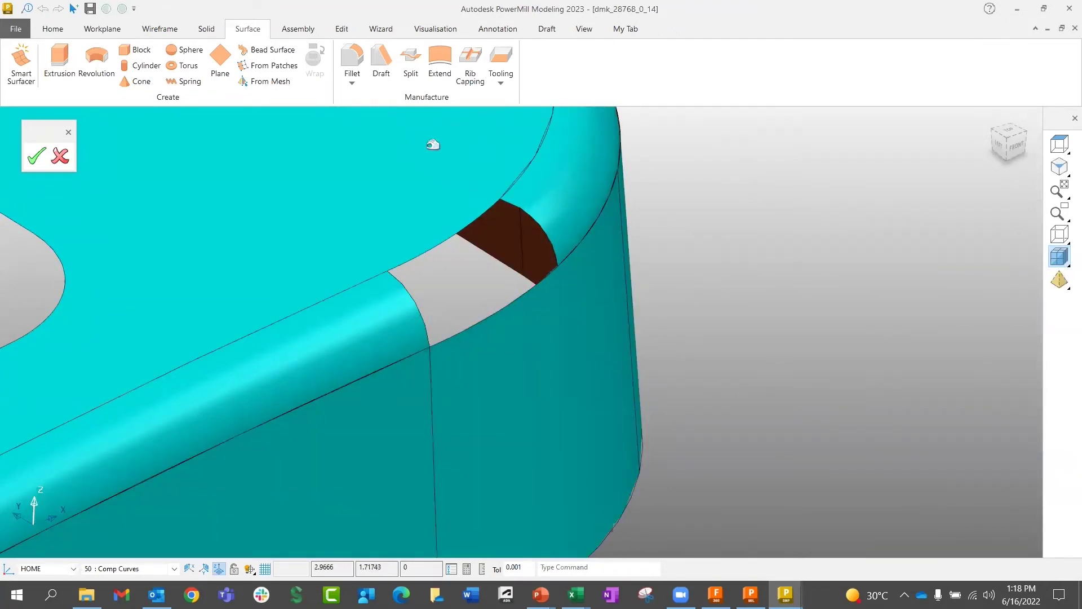
- Try a Smart Surfacer fill from the gap edges and a drive curve on Surface 1_1, then abandon it
click(27, 74)
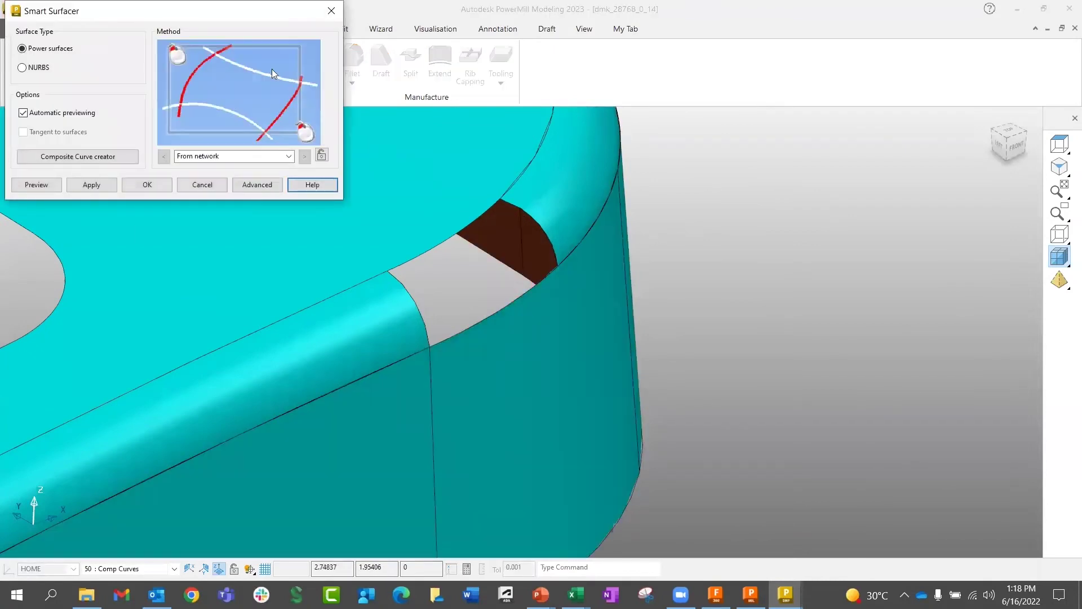
drag(207, 23, 199, 104)
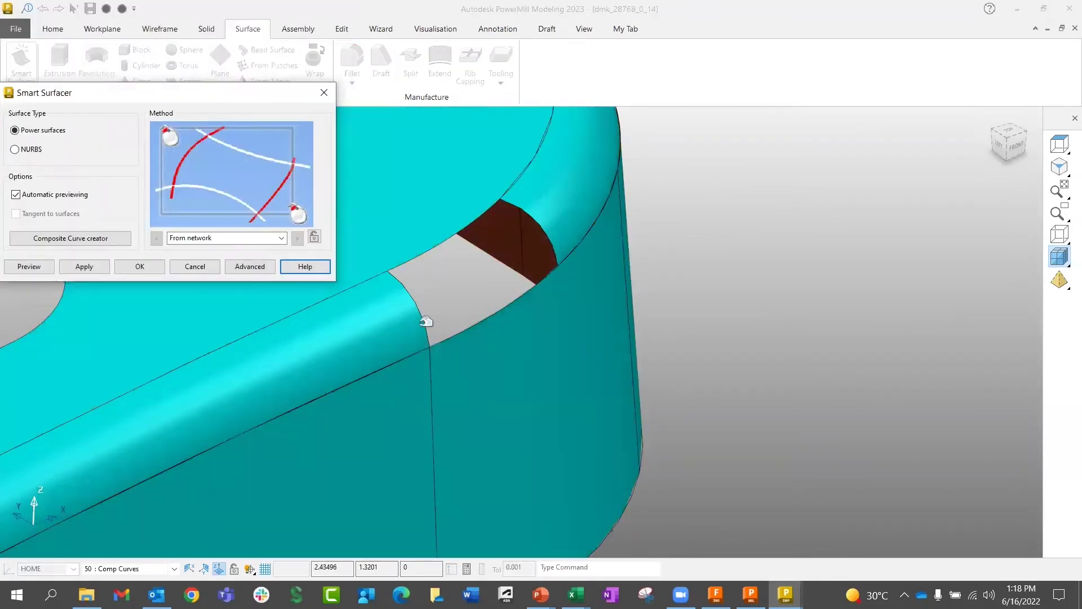
click(420, 311)
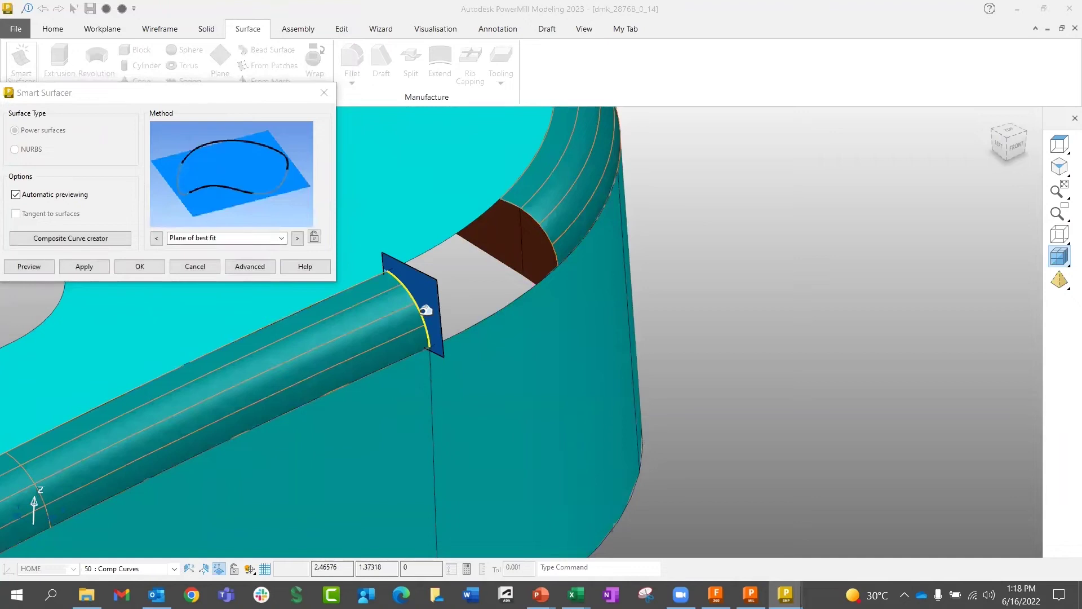
click(551, 229)
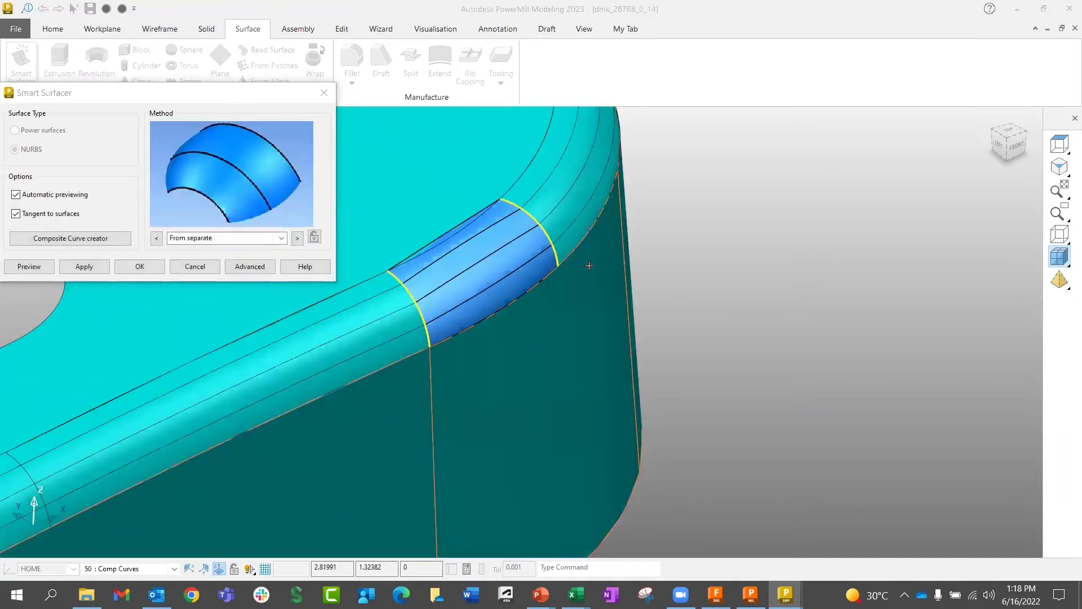
click(16, 214)
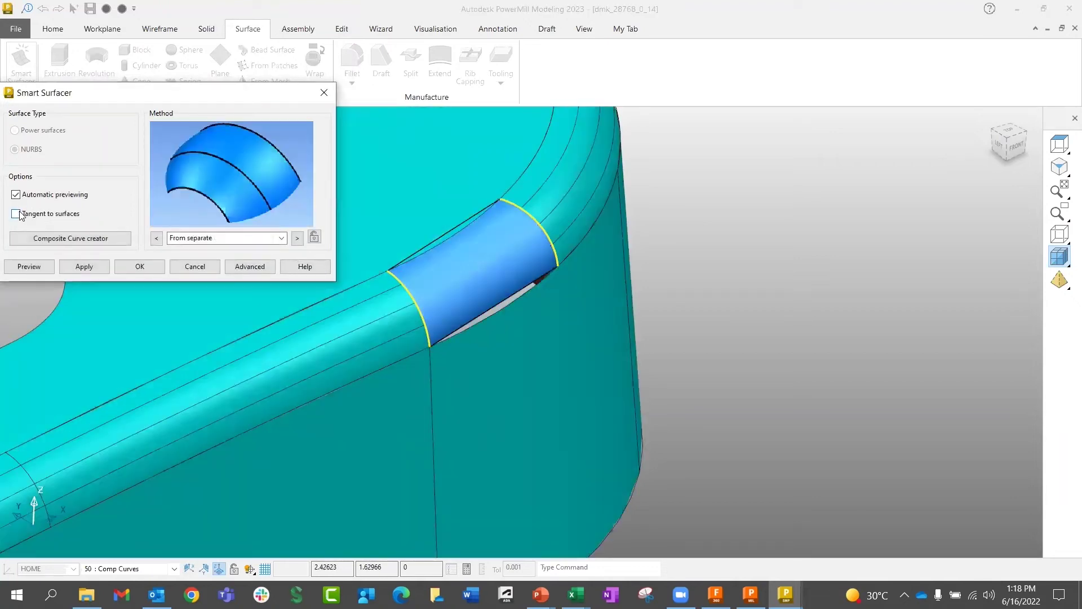
click(17, 213)
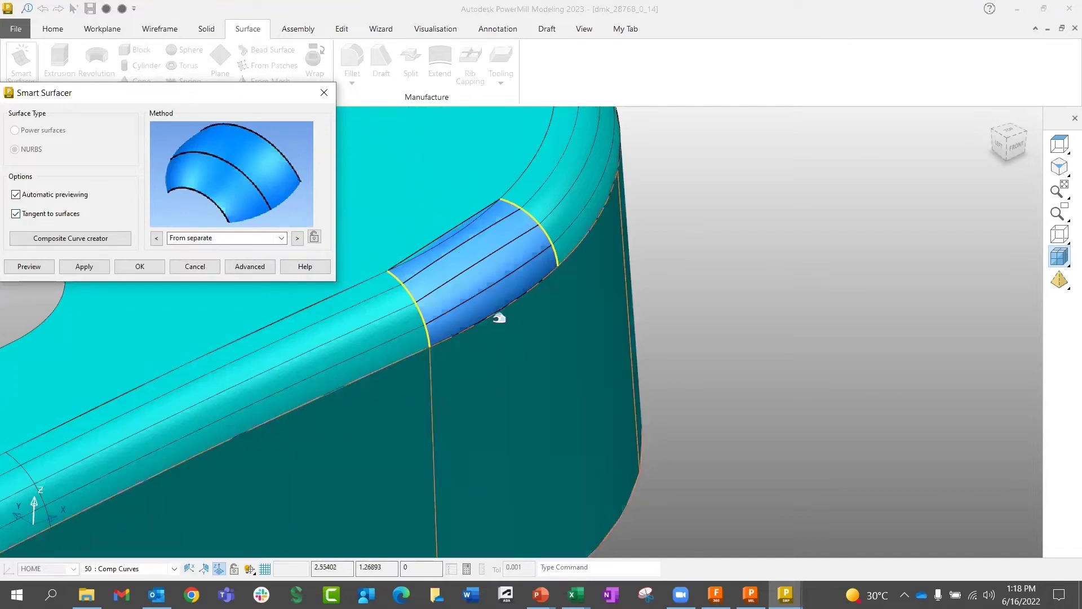
click(498, 316)
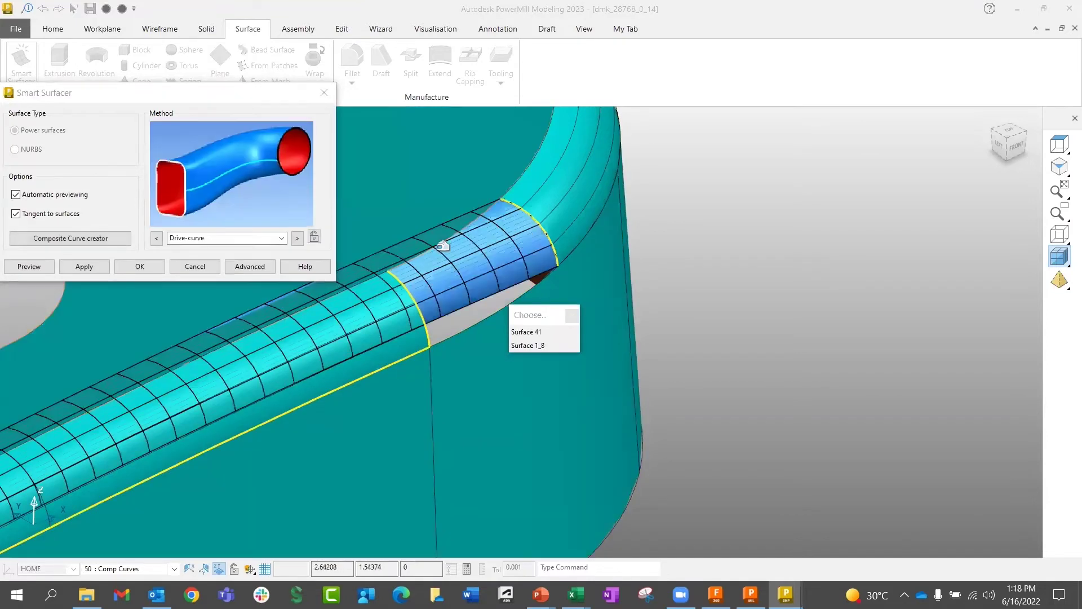
click(442, 246)
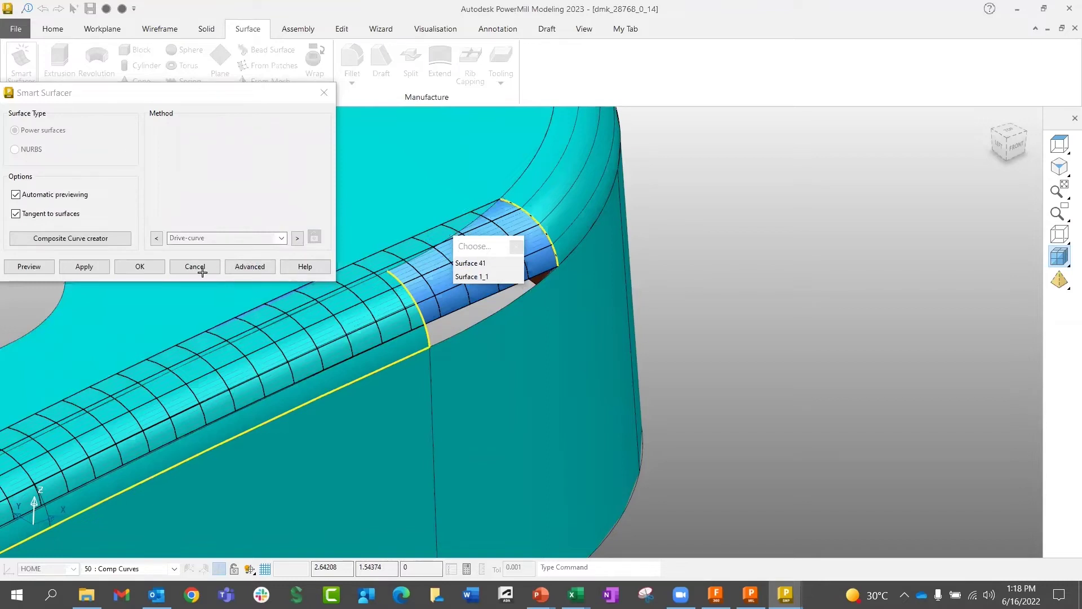
click(472, 276)
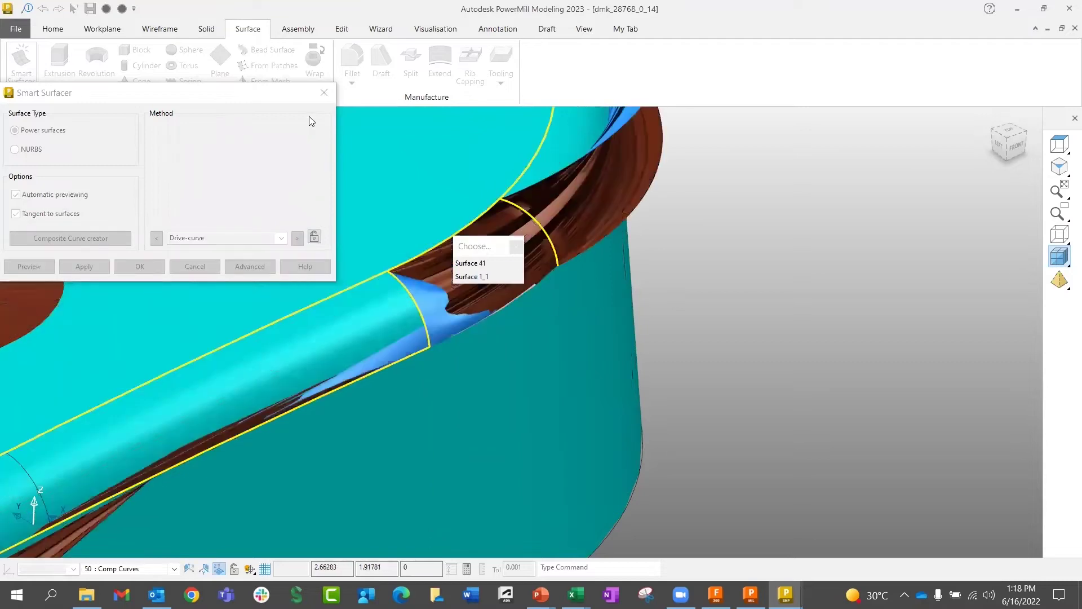
click(324, 93)
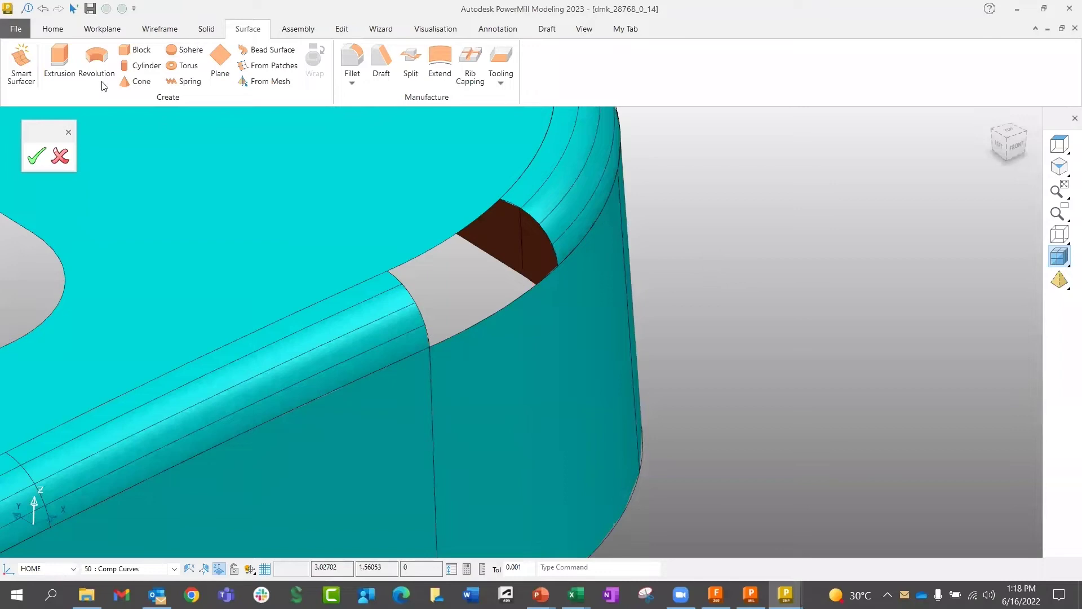
- Start a new smart surface and build a four-edge composite boundary curve around the gap
click(21, 64)
click(53, 238)
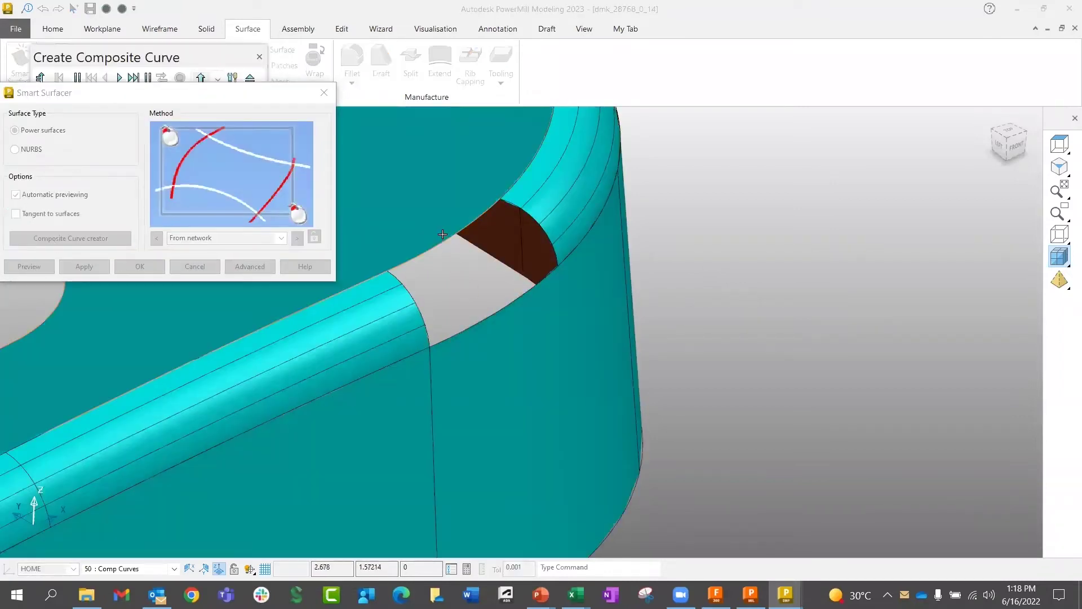
click(446, 235)
click(417, 303)
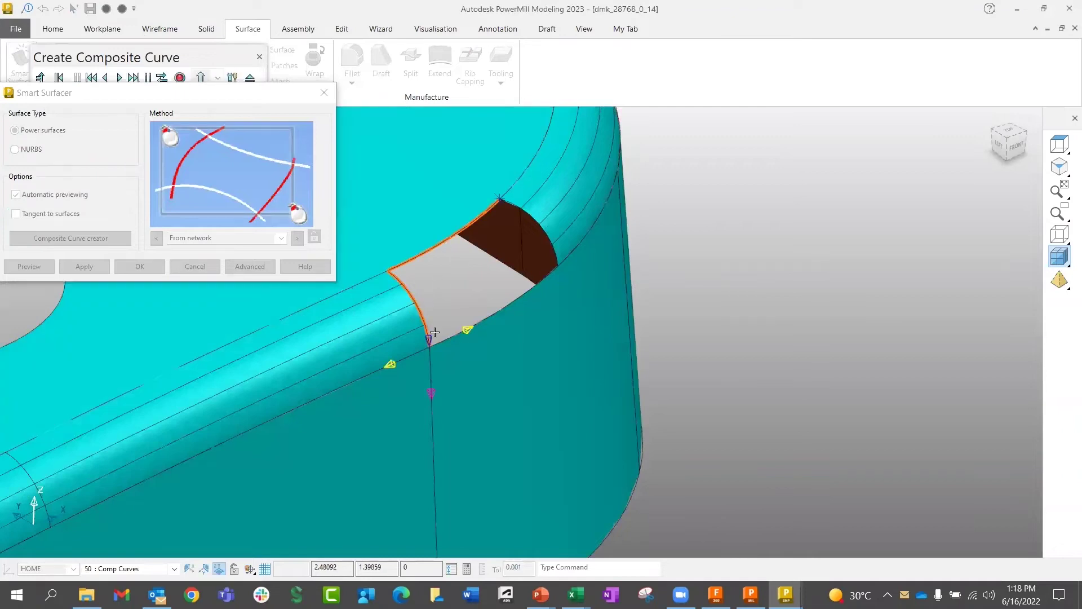
click(472, 327)
click(535, 220)
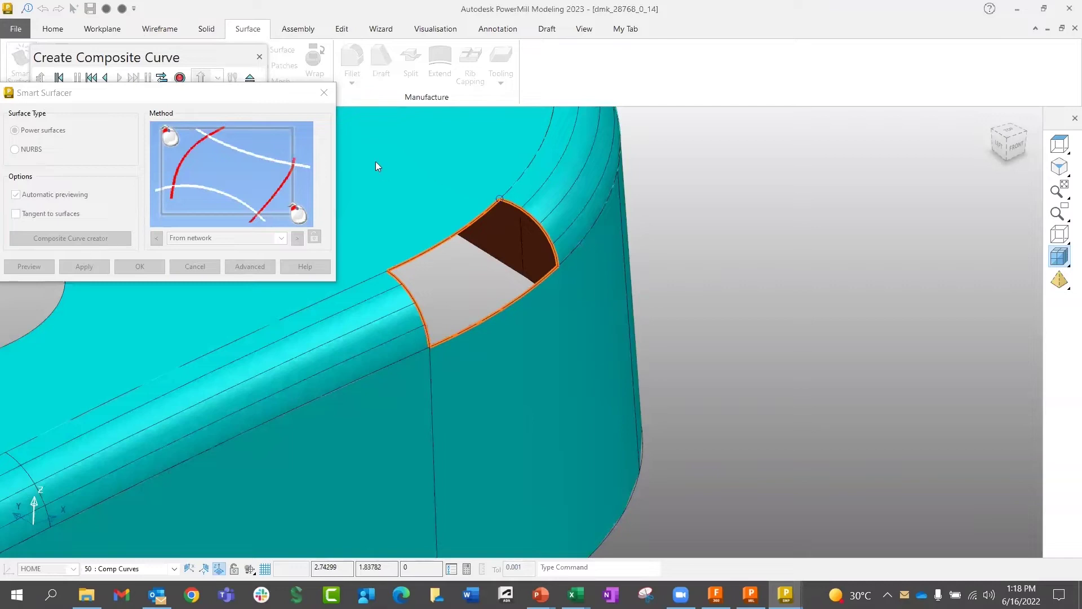
click(183, 76)
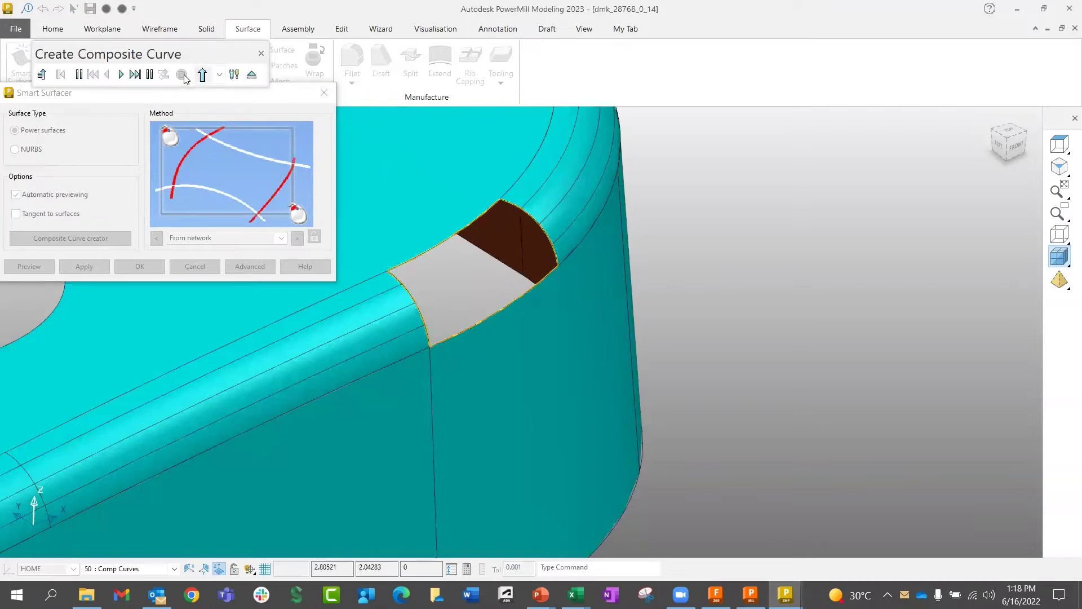
click(261, 53)
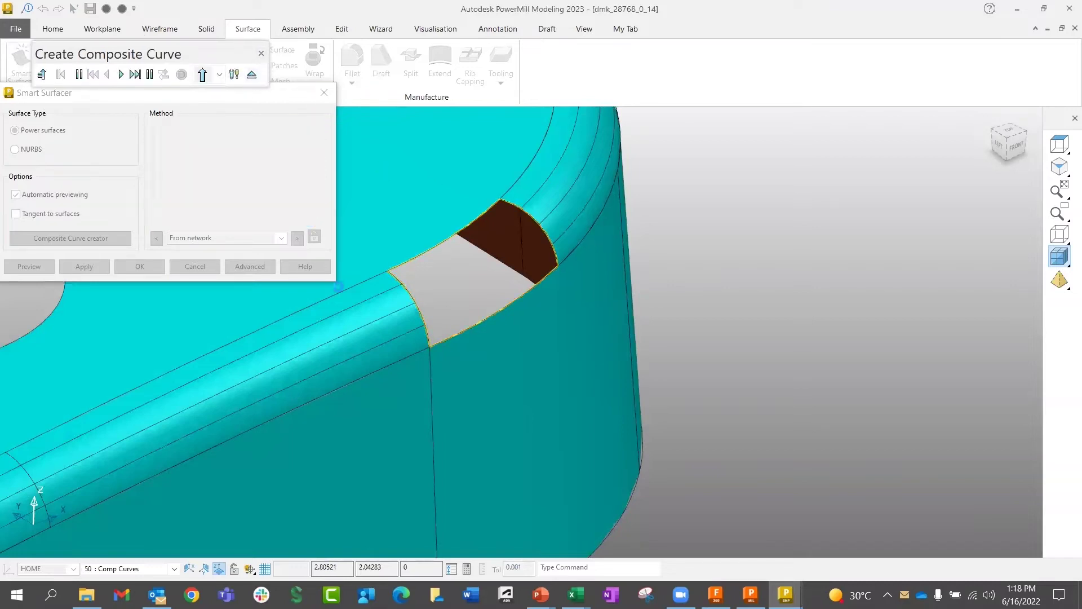
- Dismiss the surface creation errors, close the surfacing tool, and accept the edits with the green tick
click(625, 301)
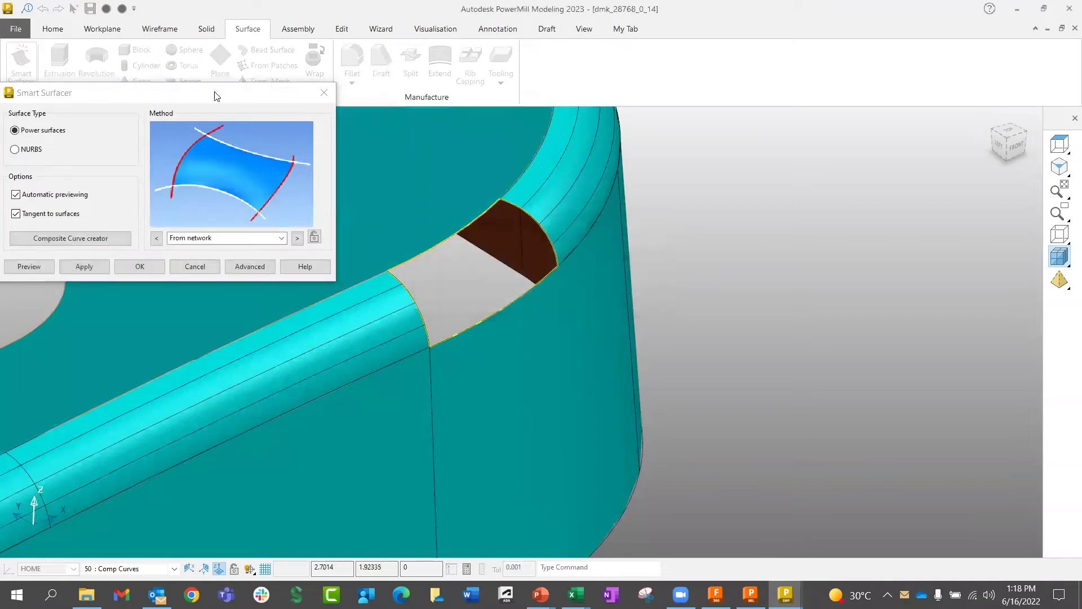
click(324, 93)
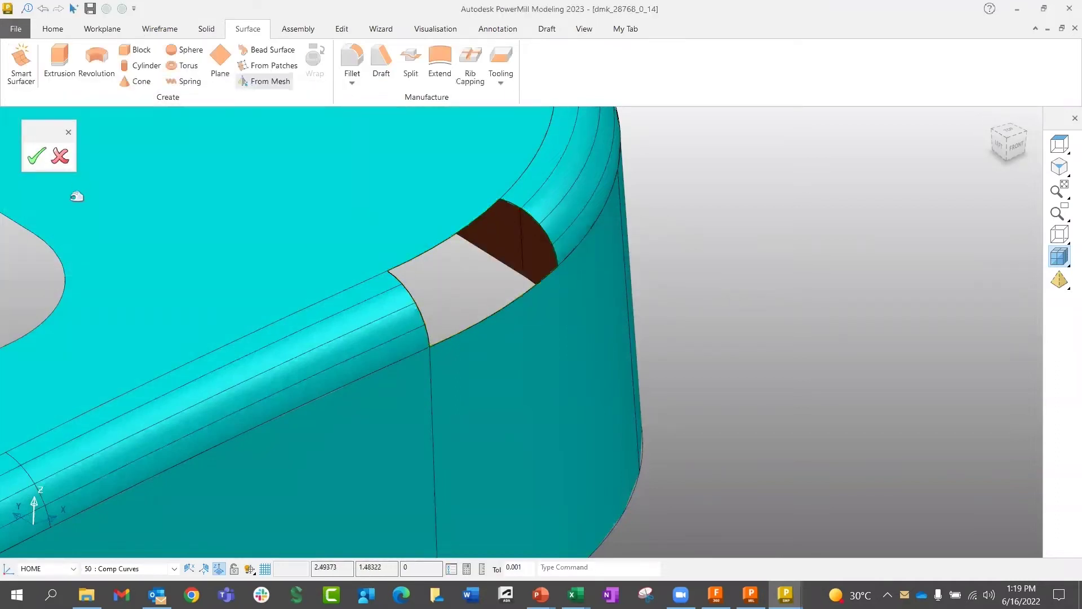
click(542, 323)
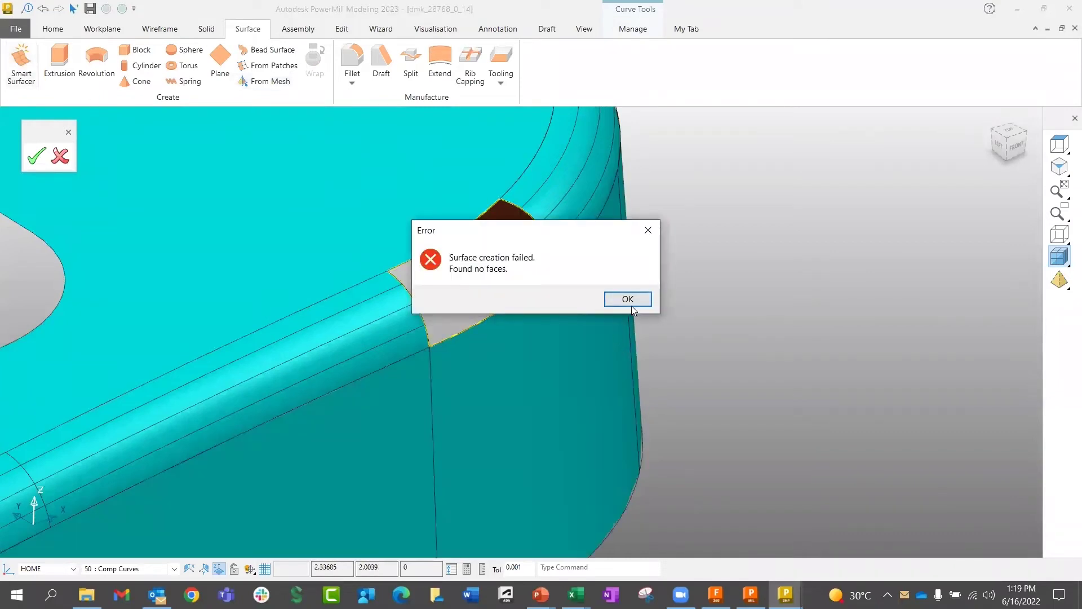
click(627, 299)
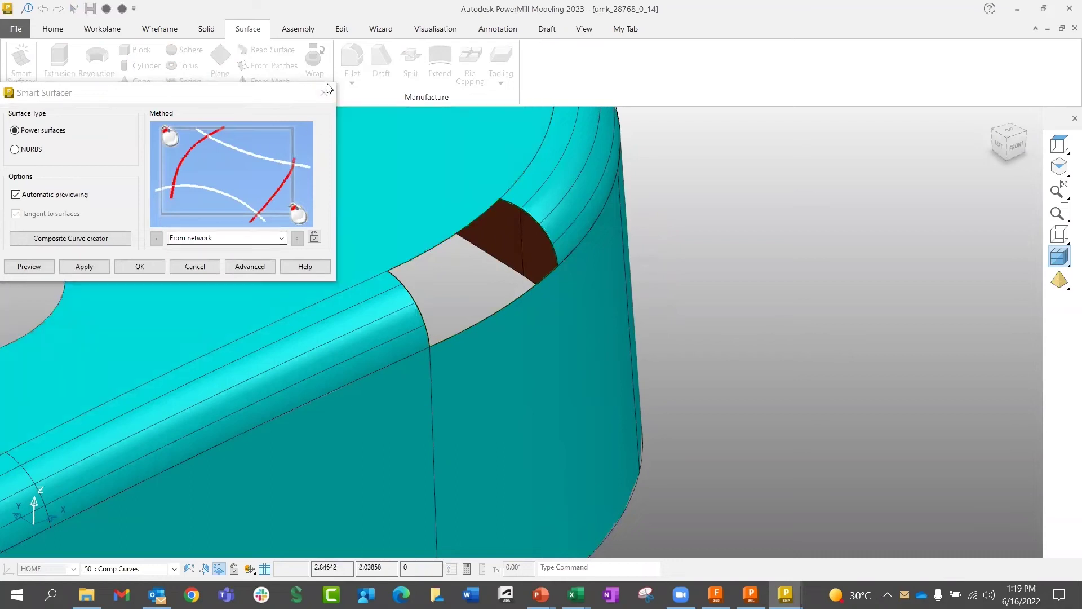
click(323, 94)
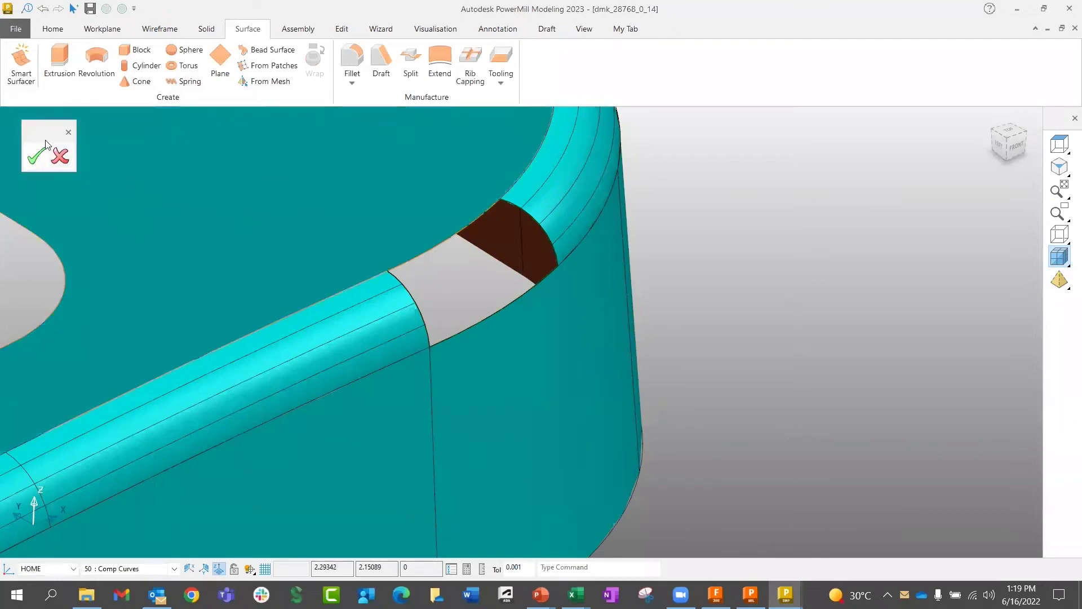
drag(56, 141, 63, 137)
click(74, 159)
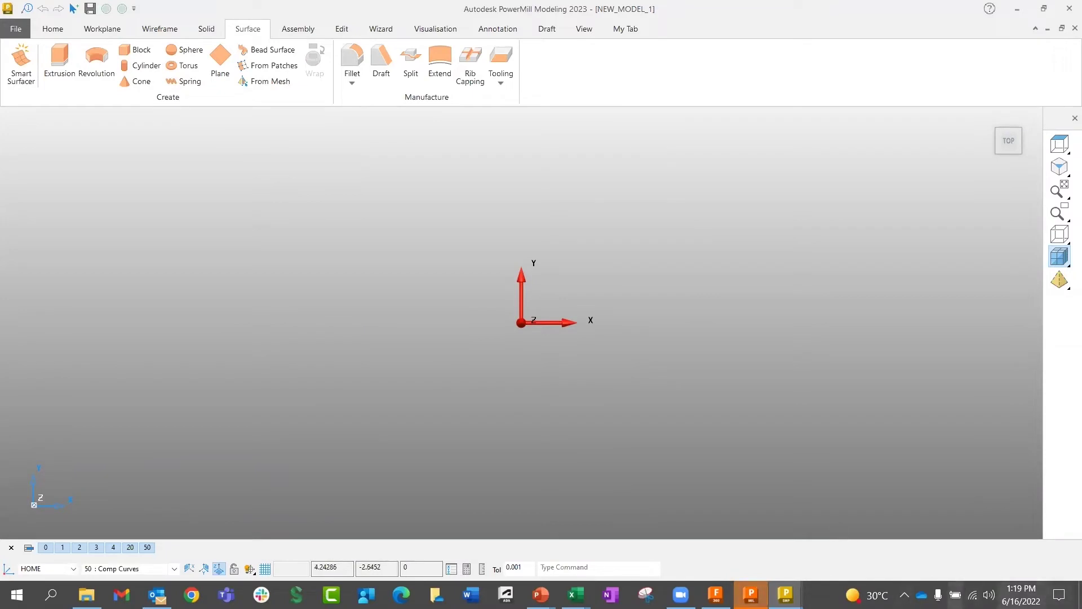
- Return to PowerMill and orbit the view to show the whole vise with the capped part
click(751, 594)
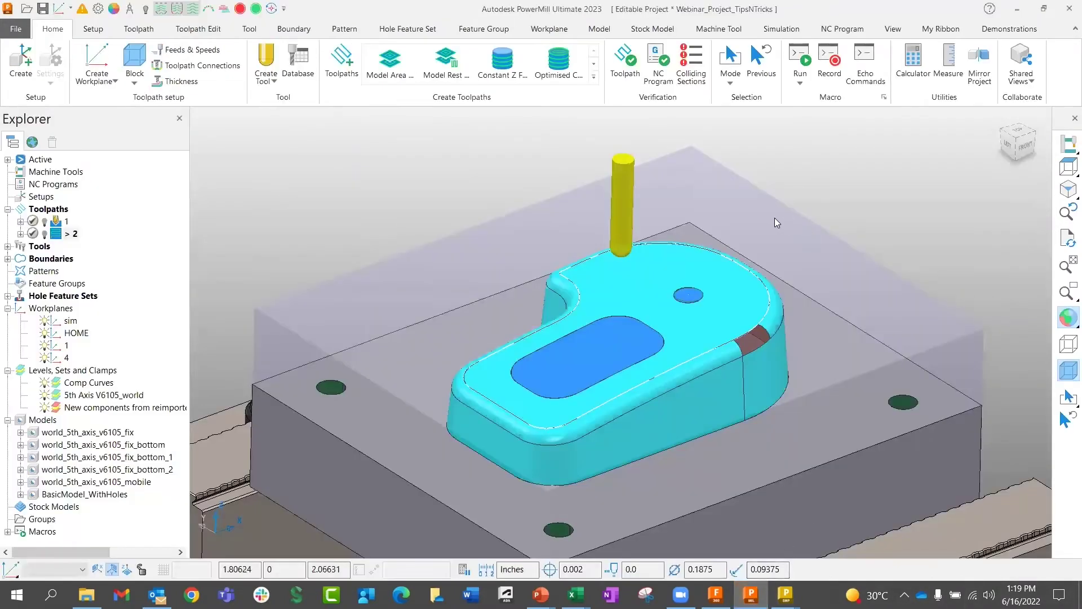
scroll(784, 311, down, 3)
middle_drag(827, 317, 728, 356)
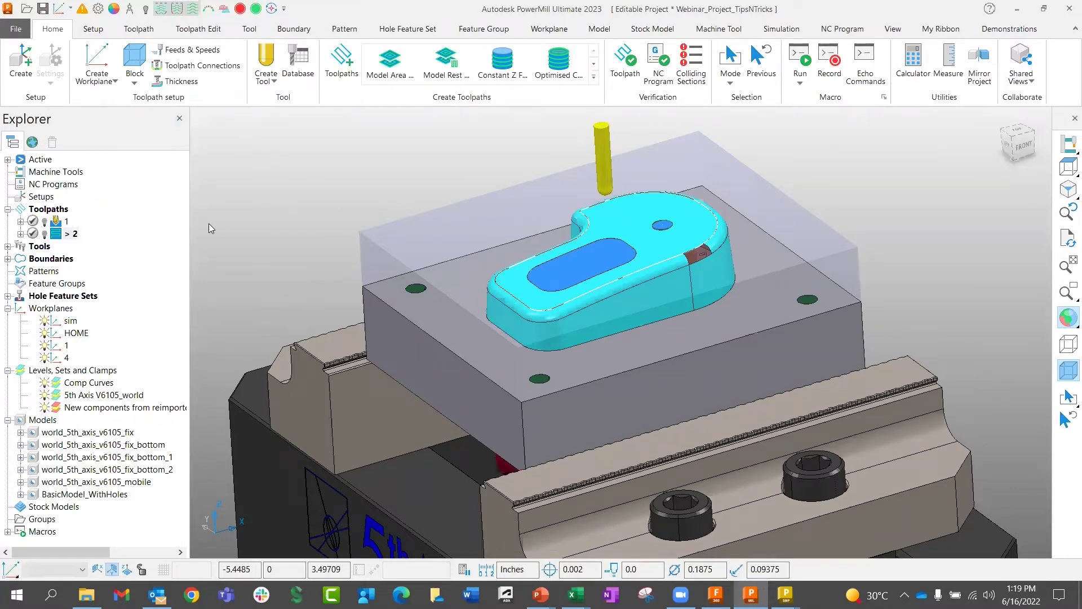
- Browse the curve machining strategies, then orbit to see the part's right side
click(342, 60)
click(77, 145)
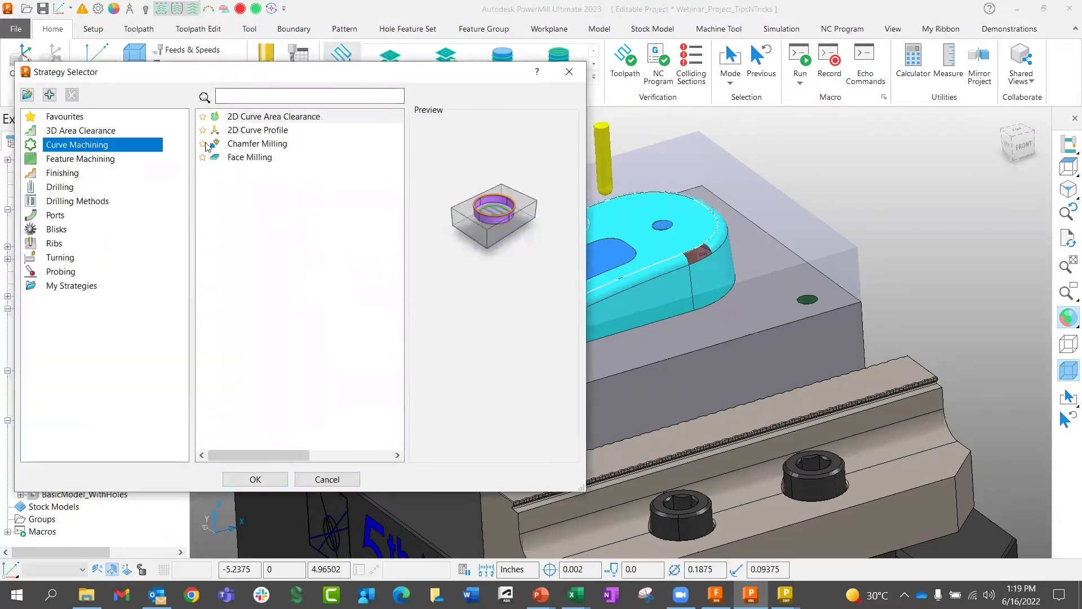
click(570, 72)
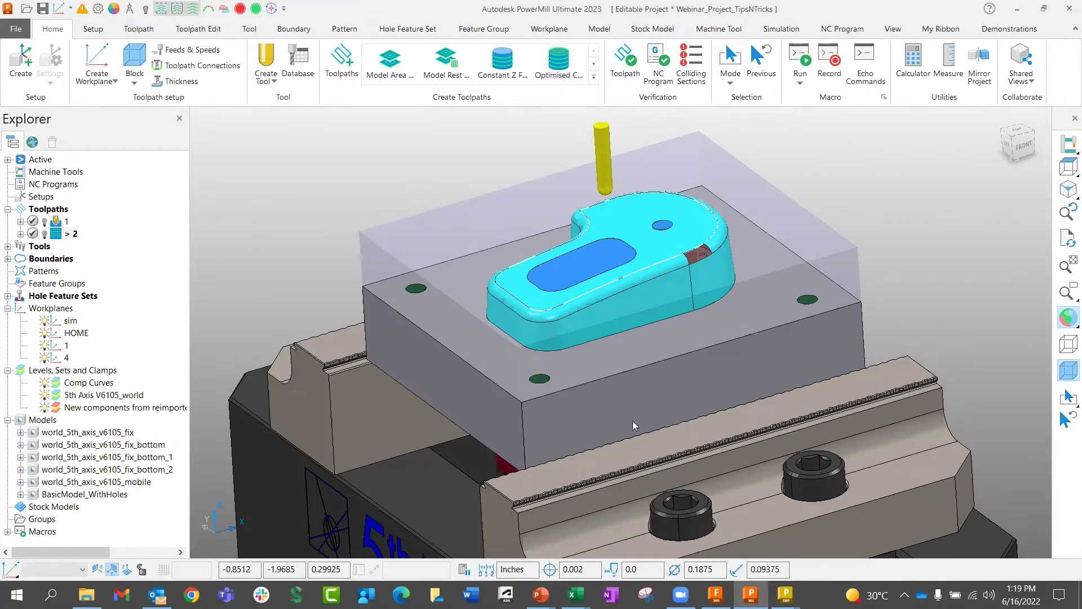
middle_drag(942, 353, 755, 313)
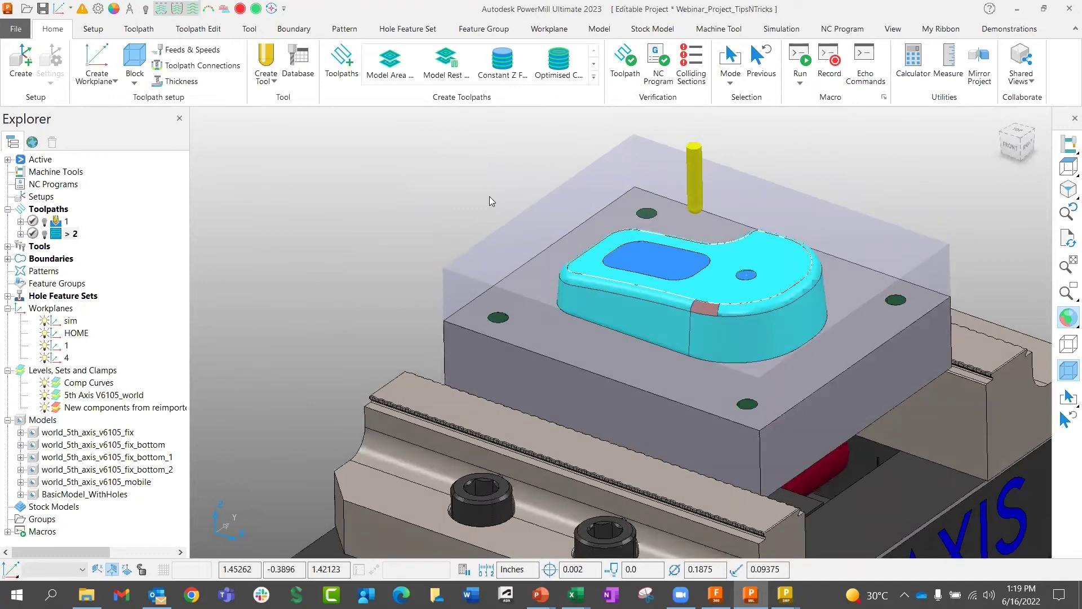
- Create toolpath 3 with the Finishing > Swarf Finishing strategy and move its settings aside
click(342, 62)
click(62, 172)
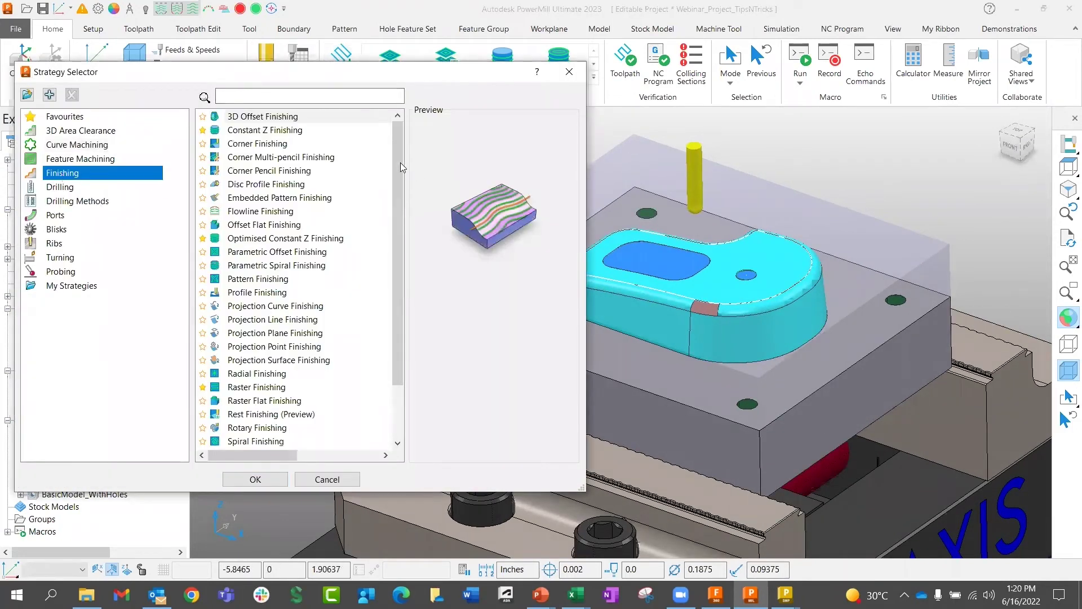
drag(398, 161, 391, 276)
click(257, 415)
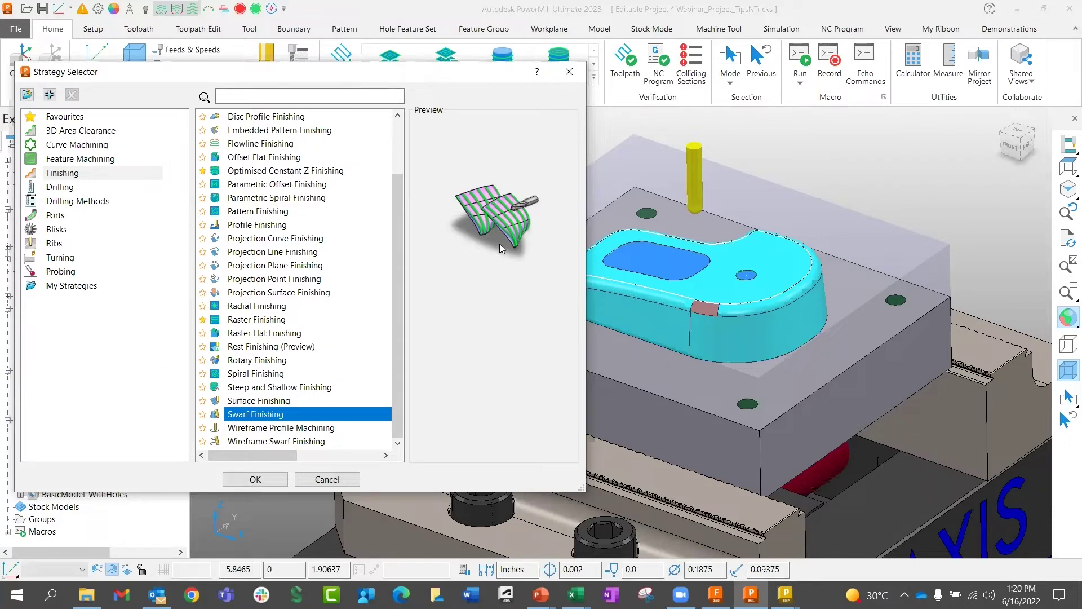
click(256, 479)
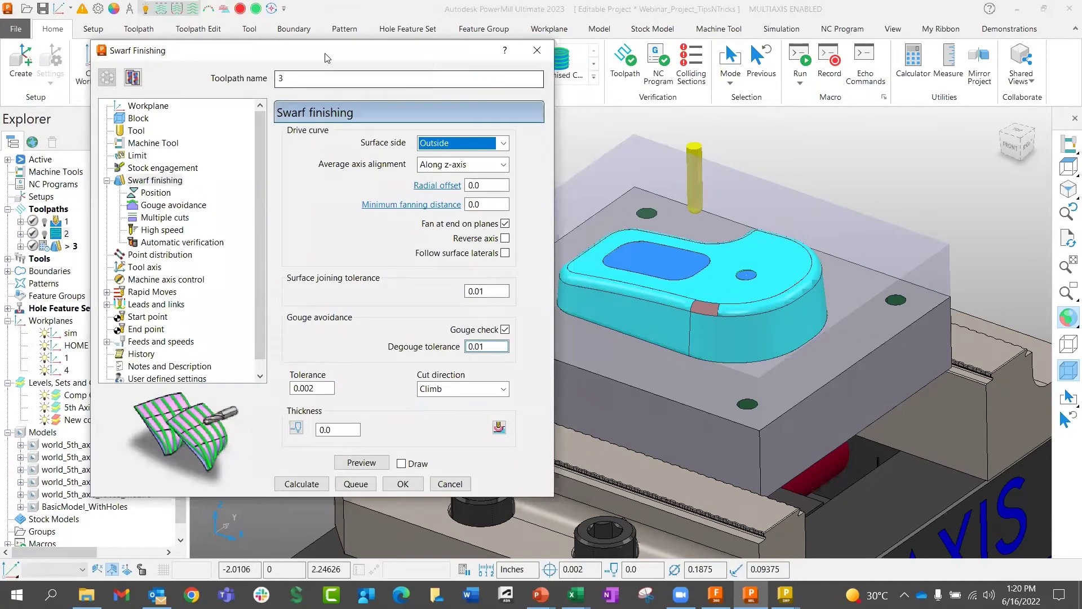
drag(327, 52, 213, 48)
- Choose a limit type on the swarf toolpath's limit settings page
click(593, 400)
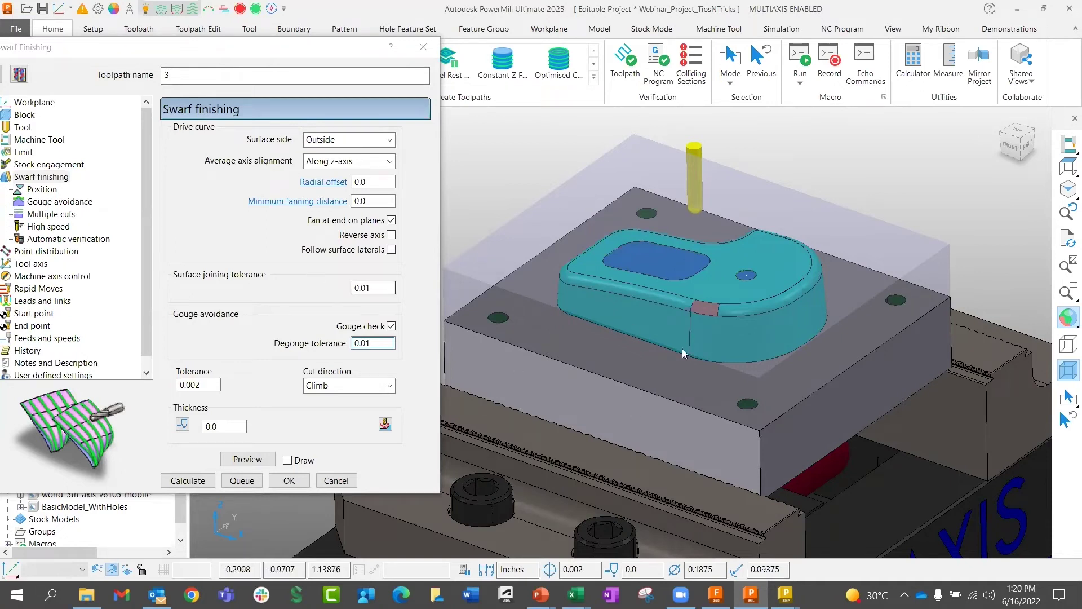
click(23, 153)
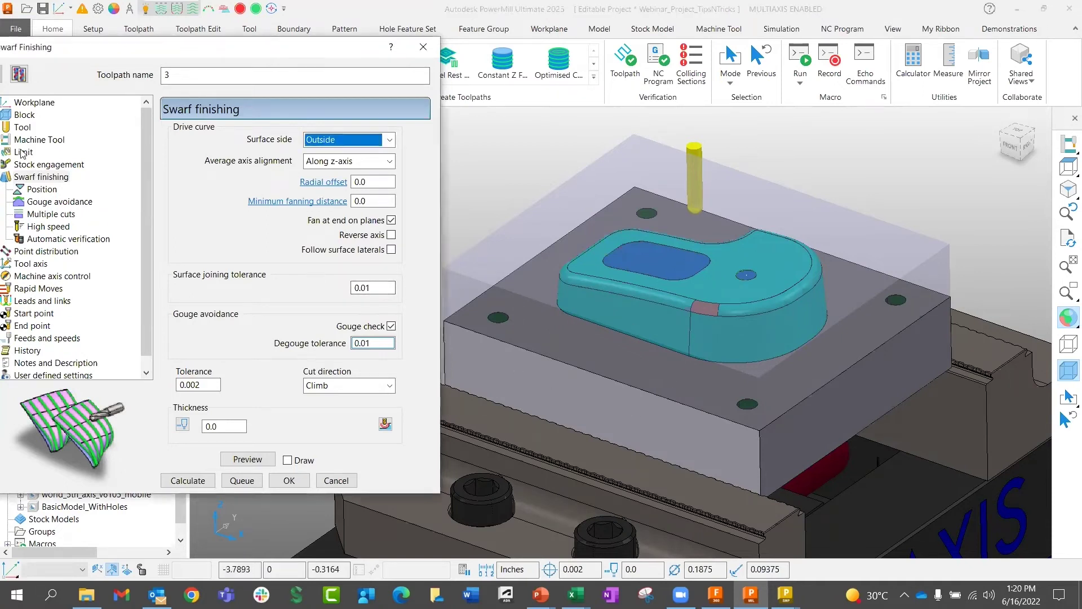
click(391, 255)
click(378, 273)
click(41, 178)
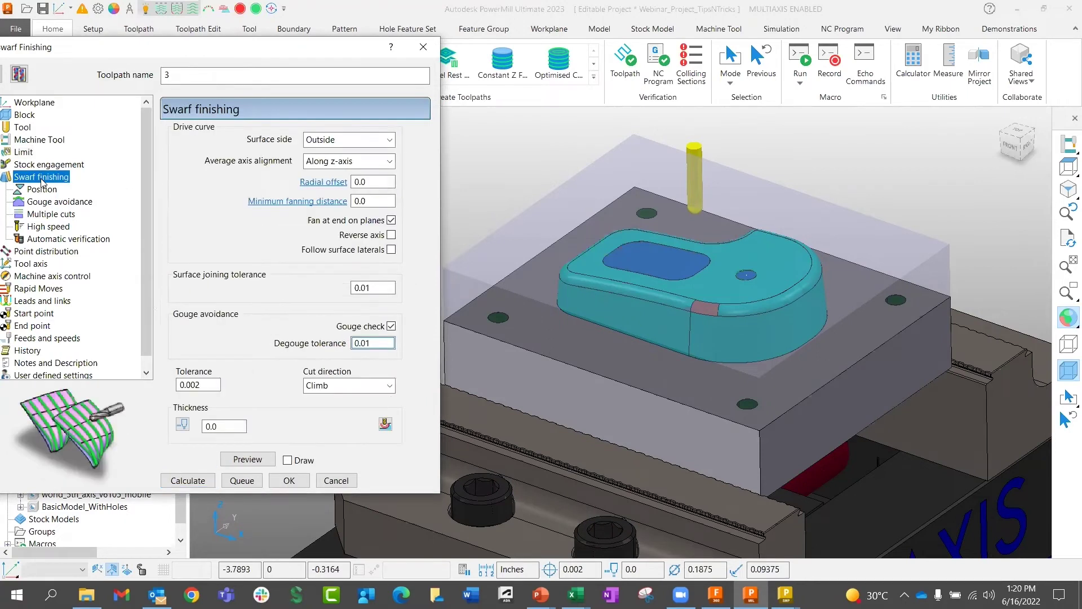
- Set the base position to Top with a negative offset and calculate the toolpath
click(45, 190)
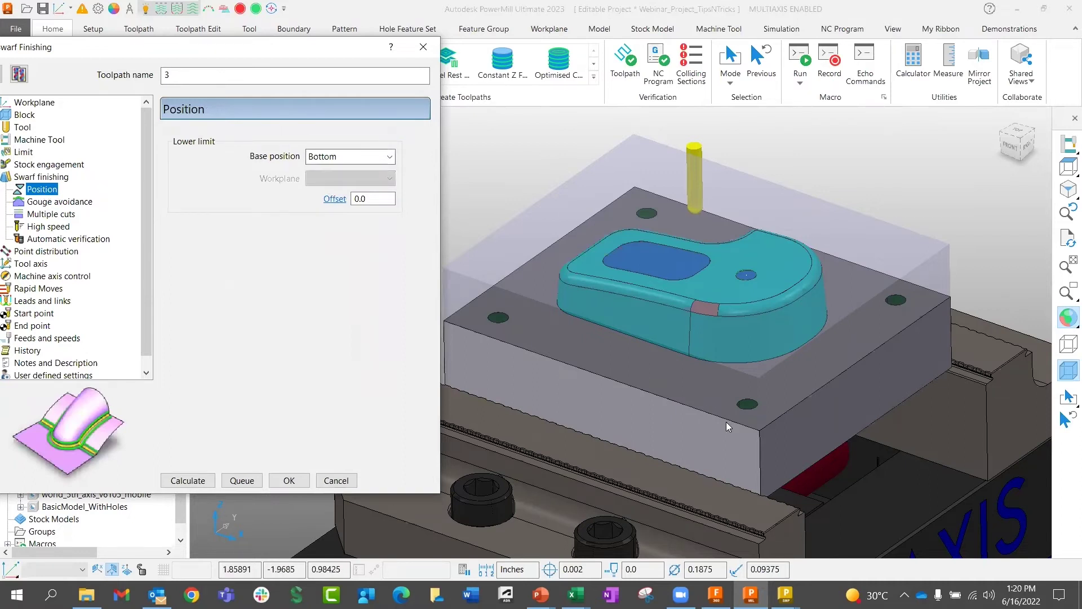
click(366, 156)
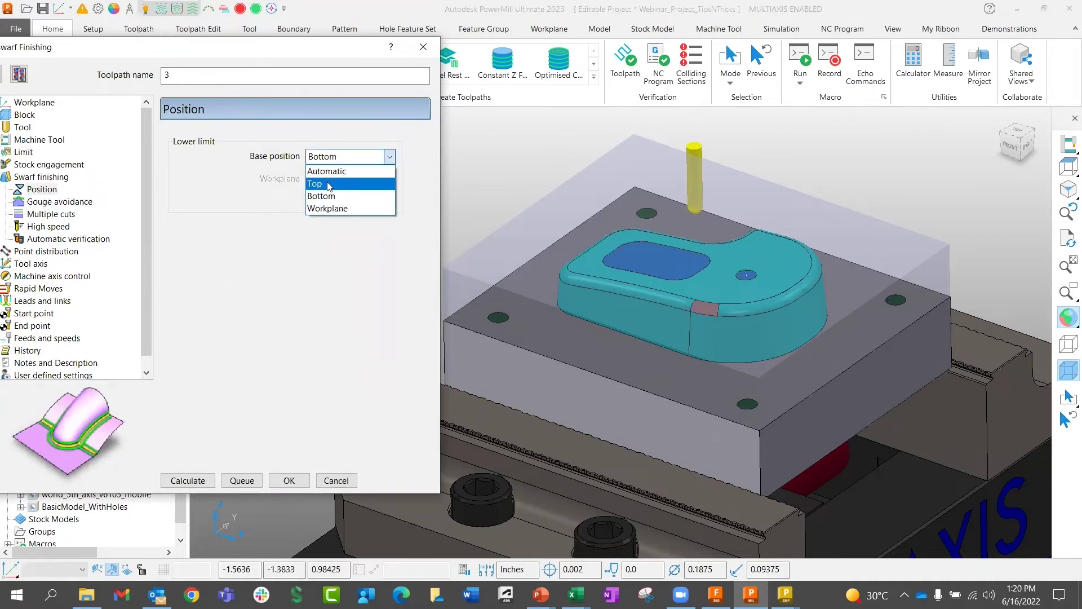
click(328, 184)
key(Tab)
text(-)
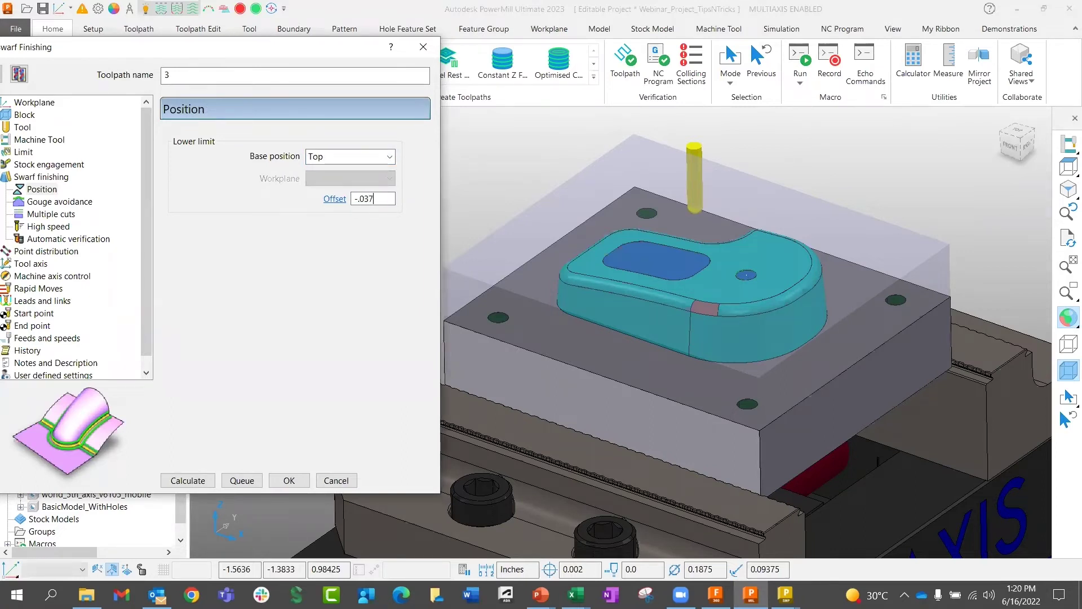
click(174, 480)
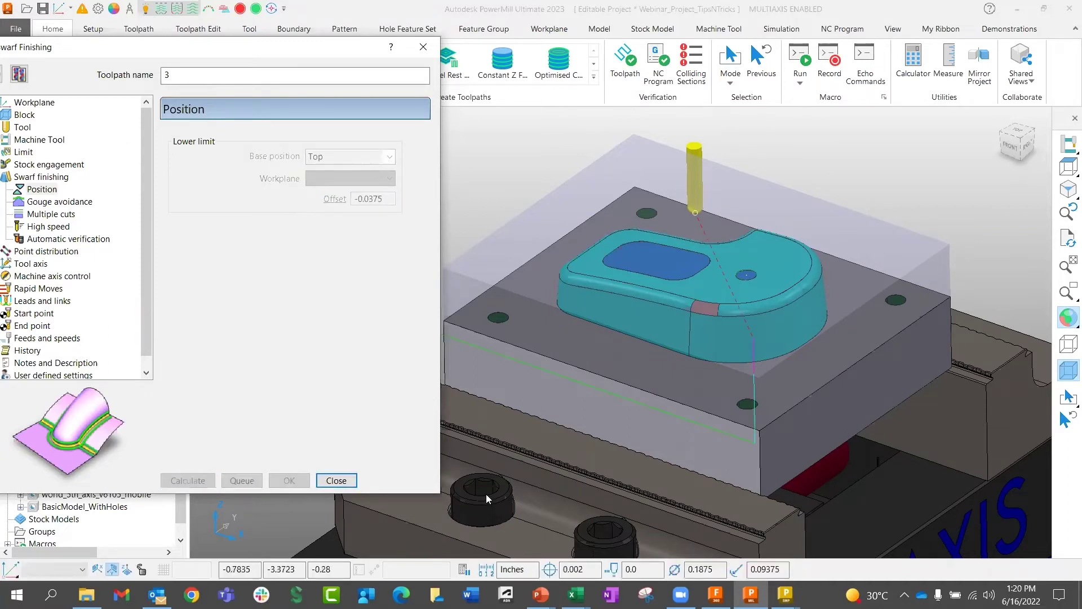
- Change the offset to -0.375, recalculate toolpath 3, and close its settings
drag(90, 49, 185, 53)
click(88, 78)
double_click(488, 201)
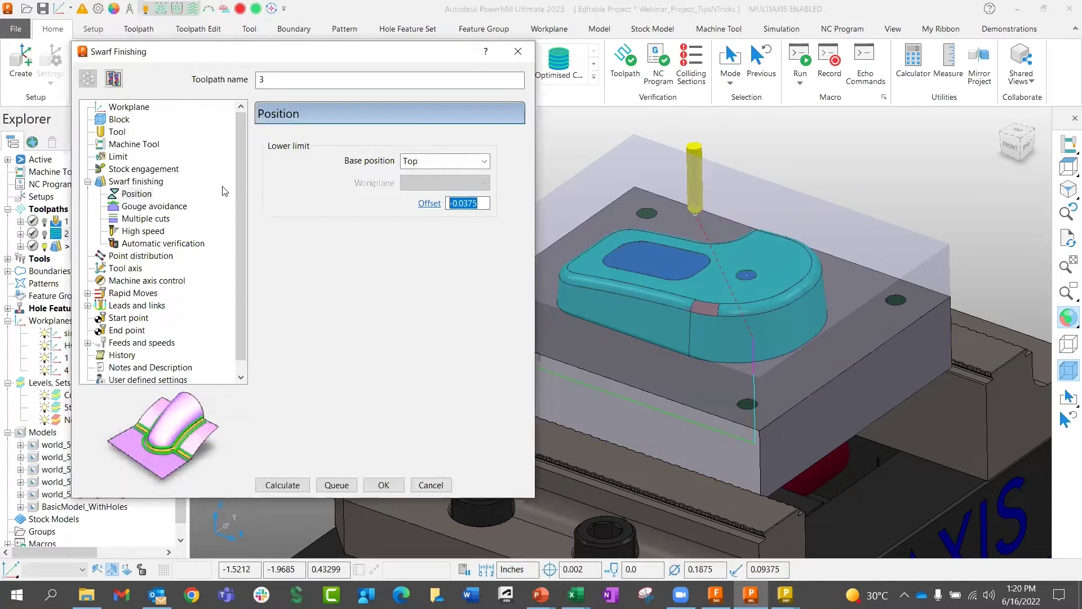
text(0.)
click(283, 484)
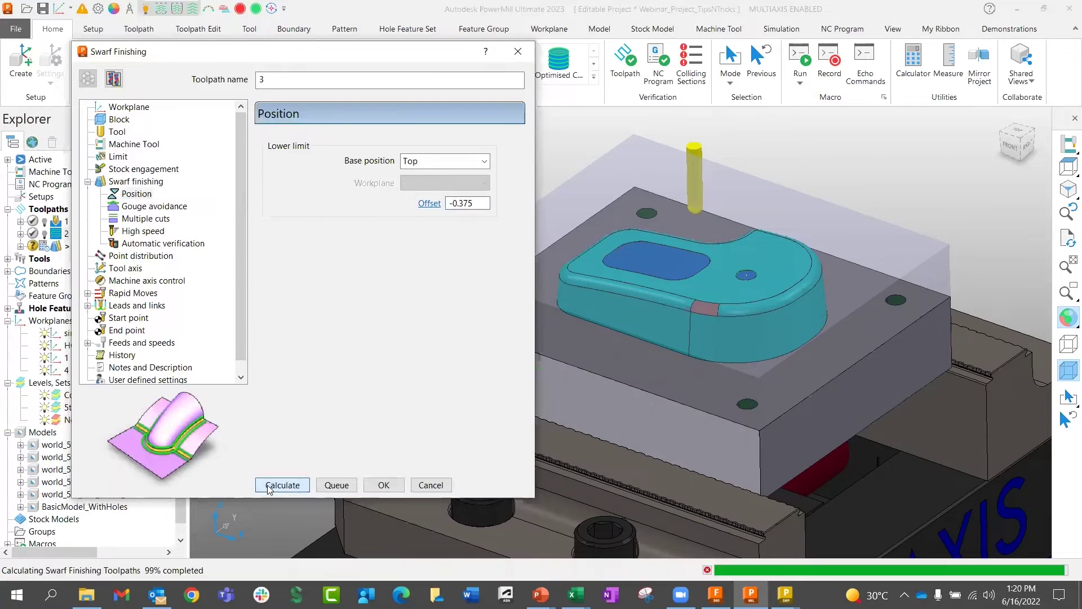
middle_drag(846, 304, 733, 445)
click(431, 485)
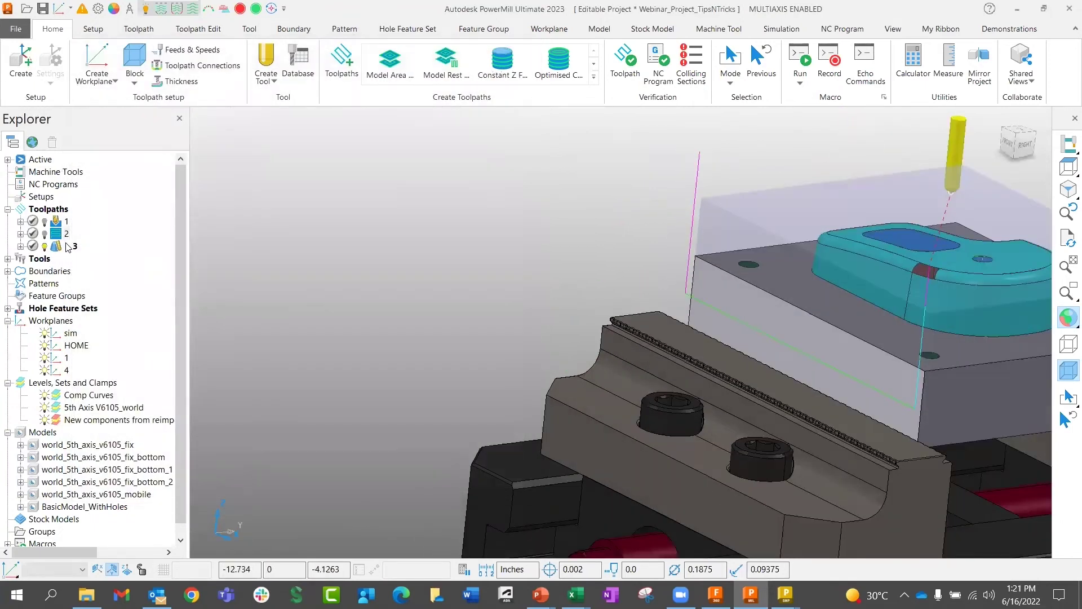
- Simulate toolpath 3 from the start, replaying it at 0.9 x feed rate
right_click(67, 246)
click(123, 134)
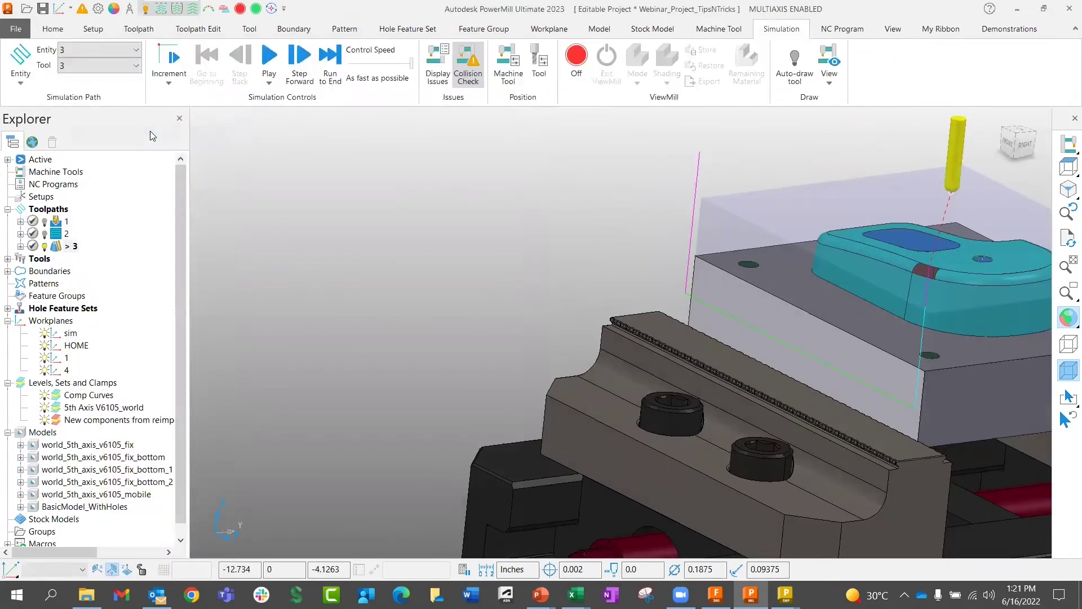
click(272, 59)
click(404, 64)
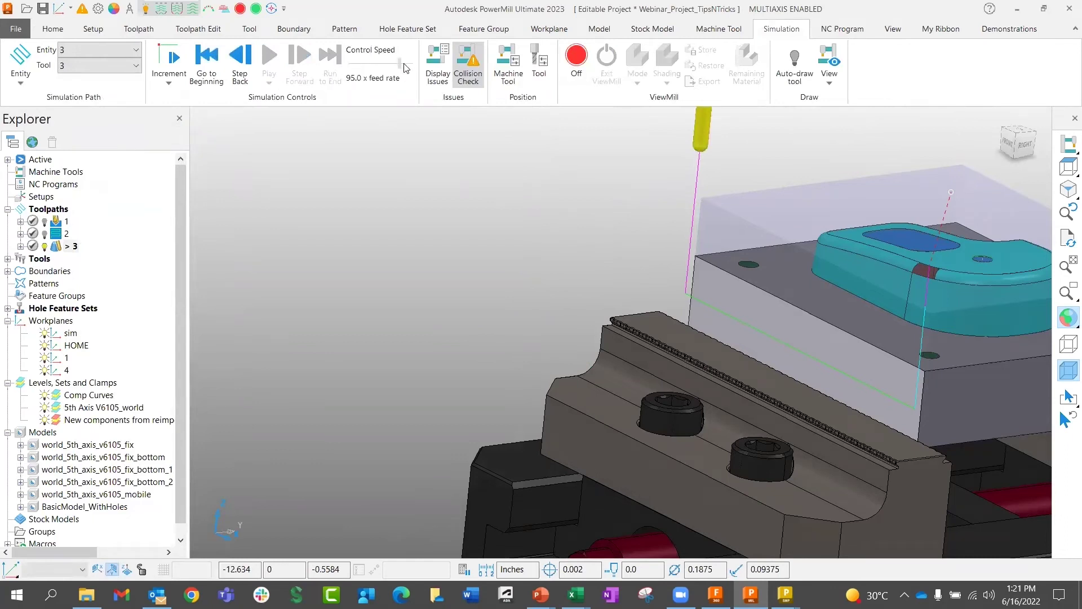
drag(398, 64, 355, 63)
click(207, 57)
click(272, 52)
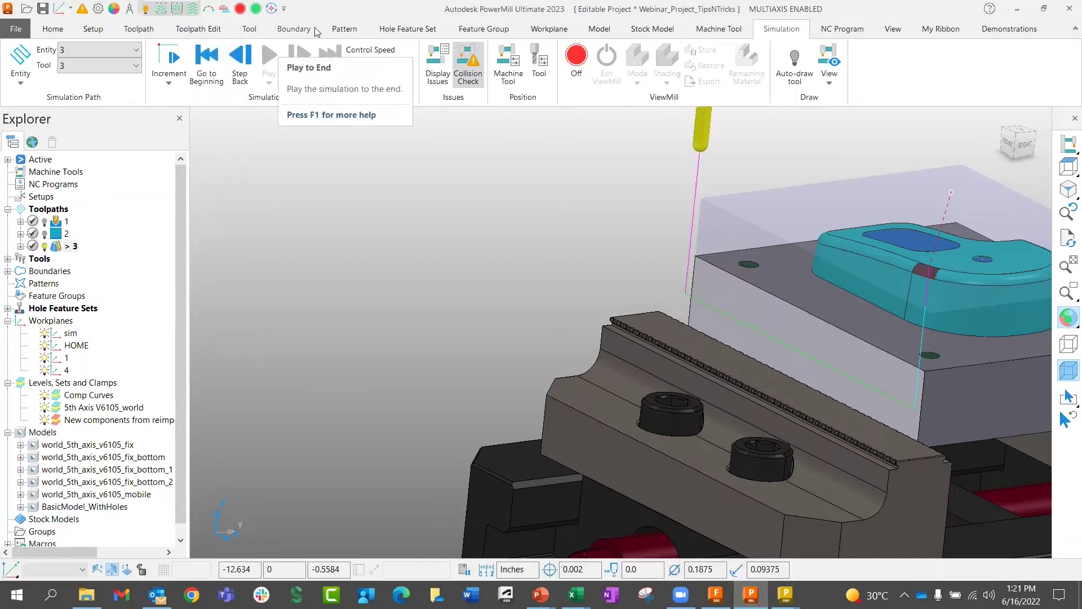
scroll(592, 302, down, 3)
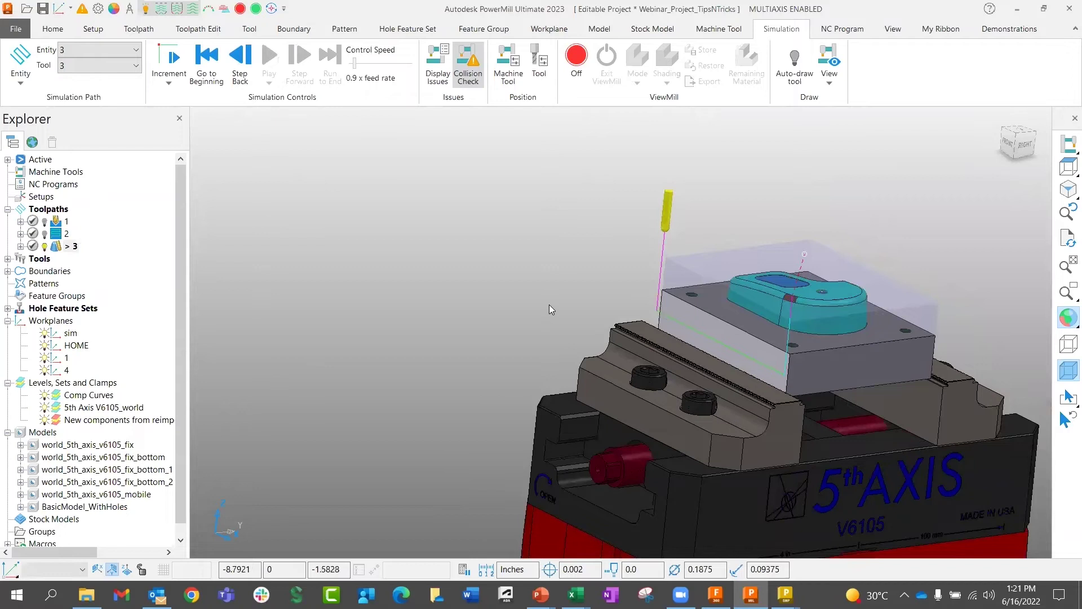
middle_drag(515, 327, 518, 343)
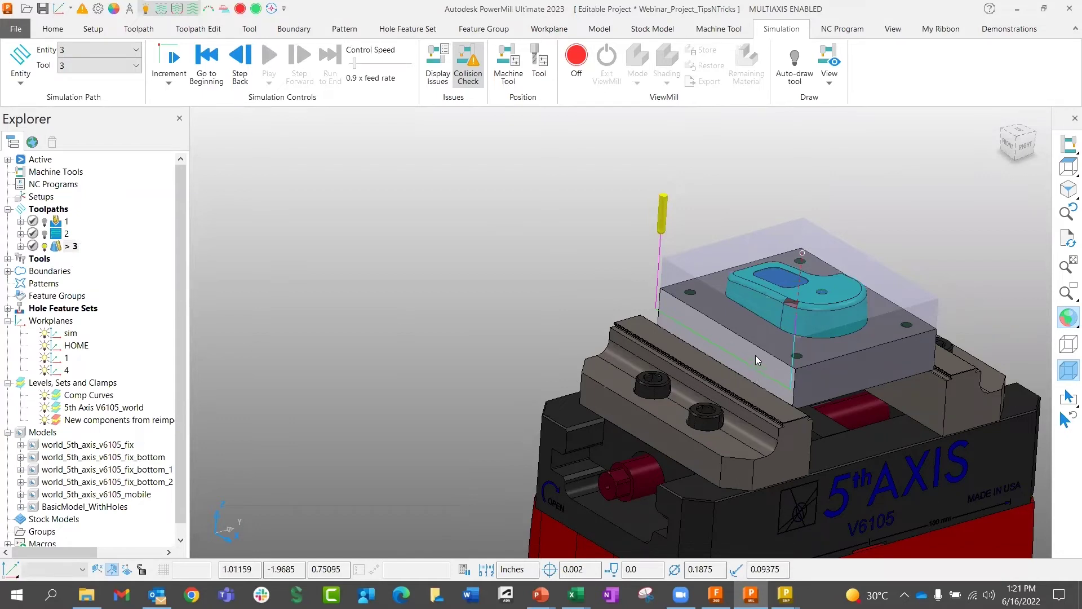
- Change toolpath 3's tool axis to Vertical, recalculate it, and close the settings
right_click(71, 247)
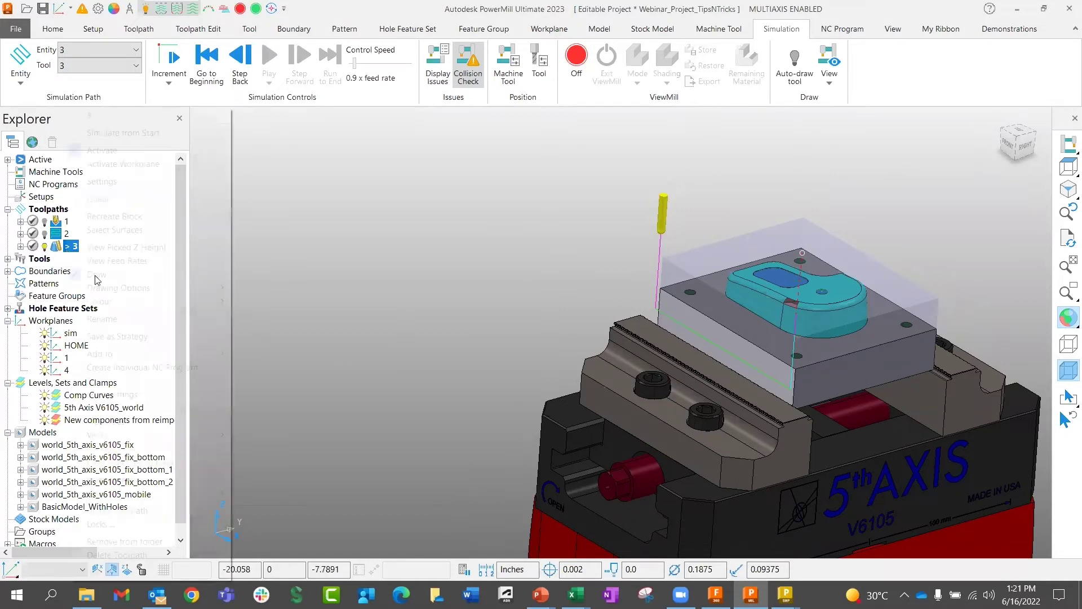
click(107, 181)
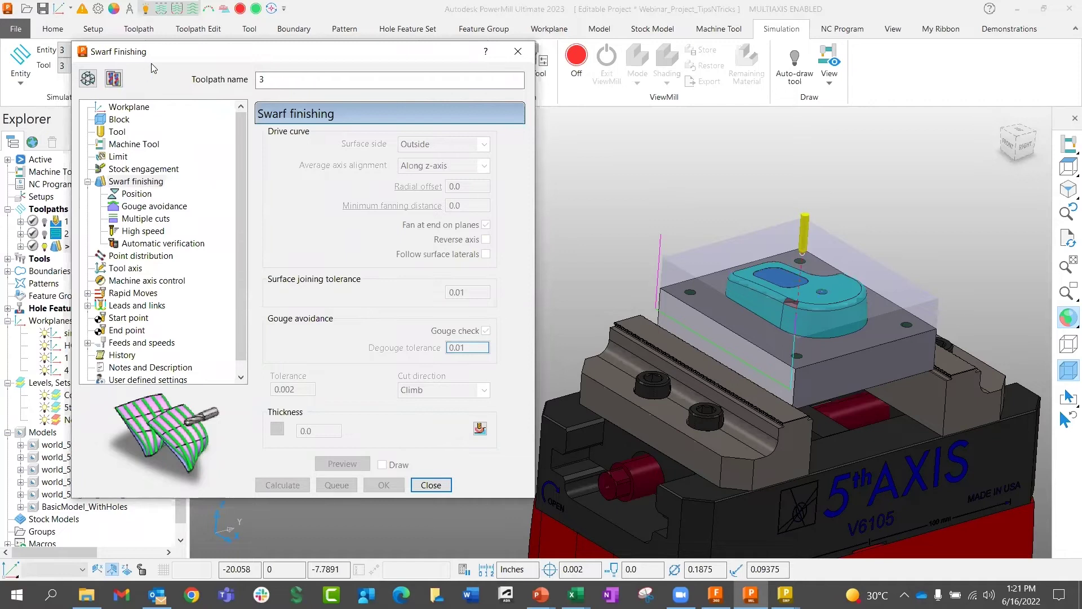
drag(163, 58, 136, 37)
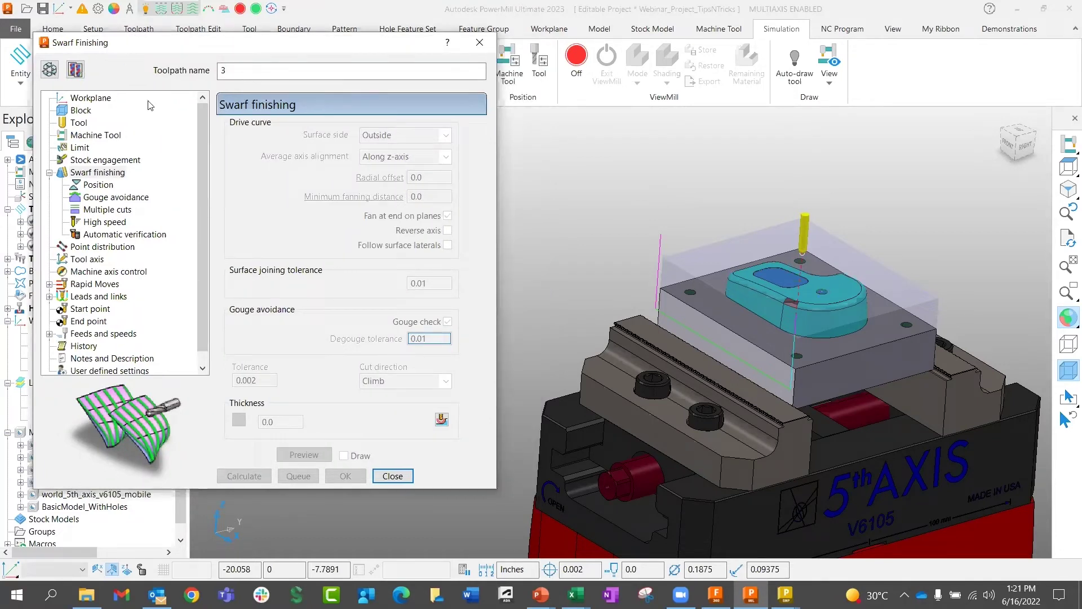
click(49, 70)
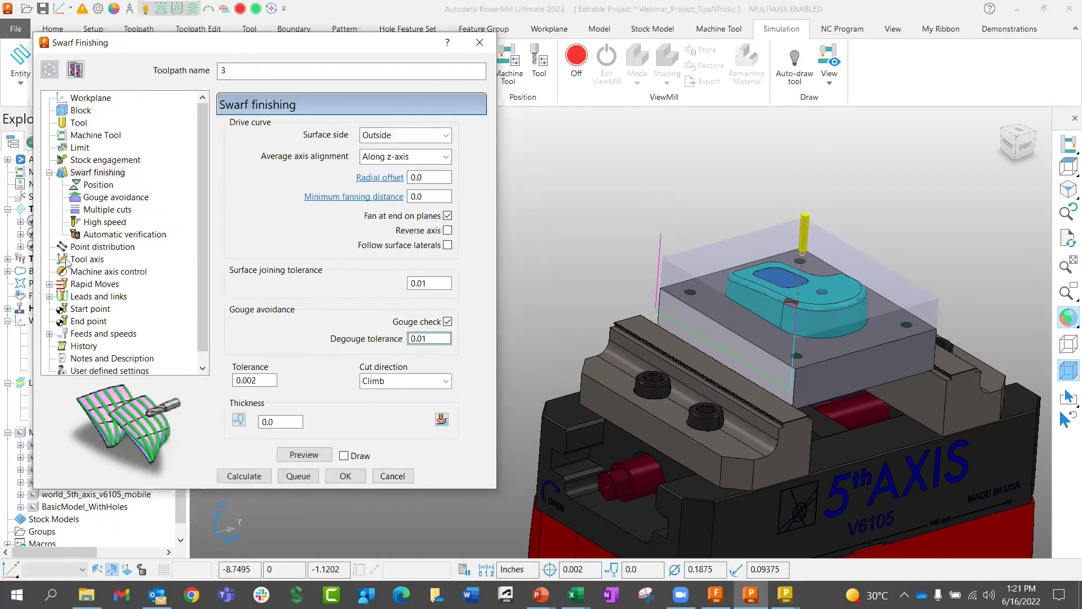
click(83, 261)
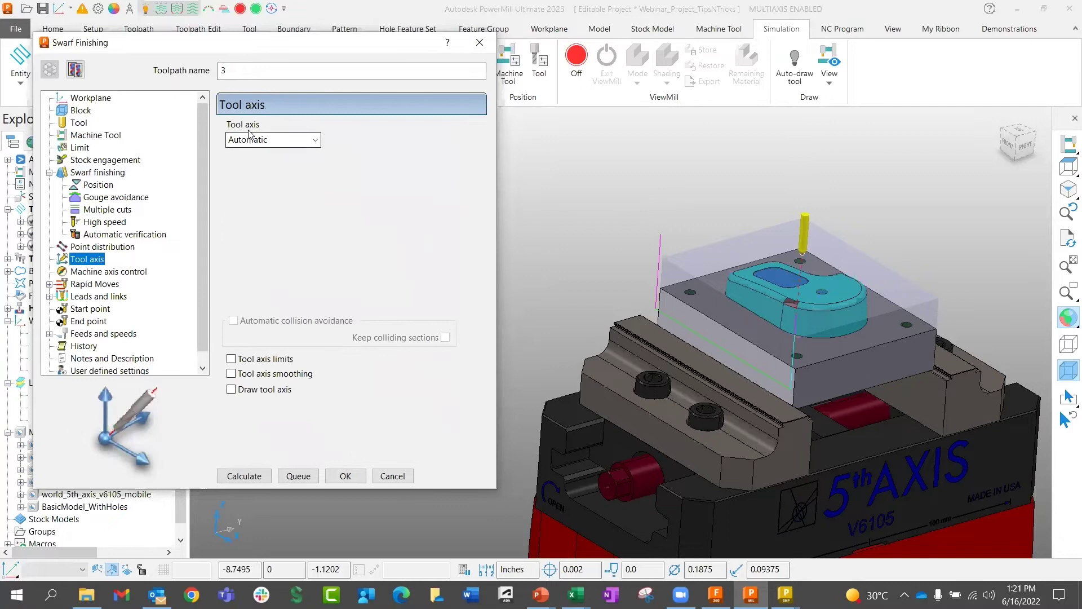
click(272, 140)
click(272, 153)
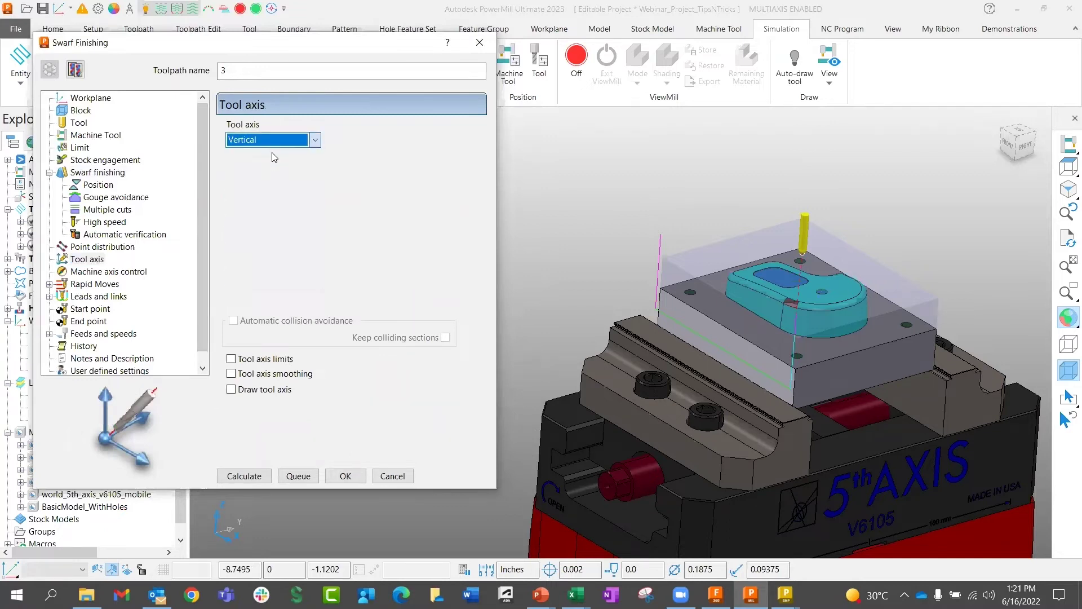
click(246, 476)
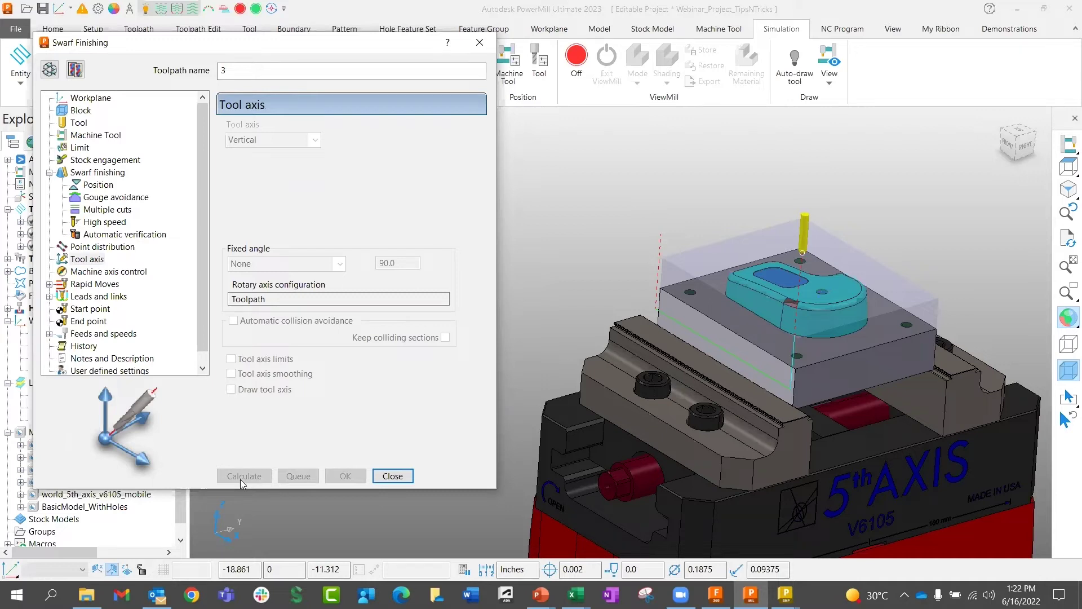
click(480, 42)
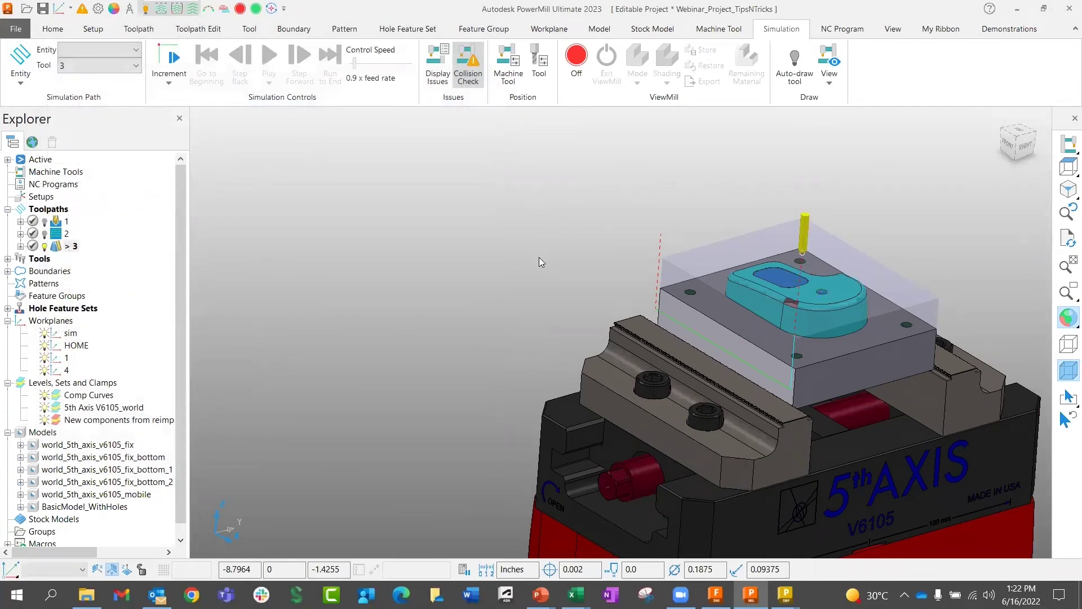
- Switch to the PowerPoint slide show and advance to the 'PowerMill 2023 highlights' slide
shift+middle_drag(822, 421, 693, 352)
middle_drag(538, 307, 486, 334)
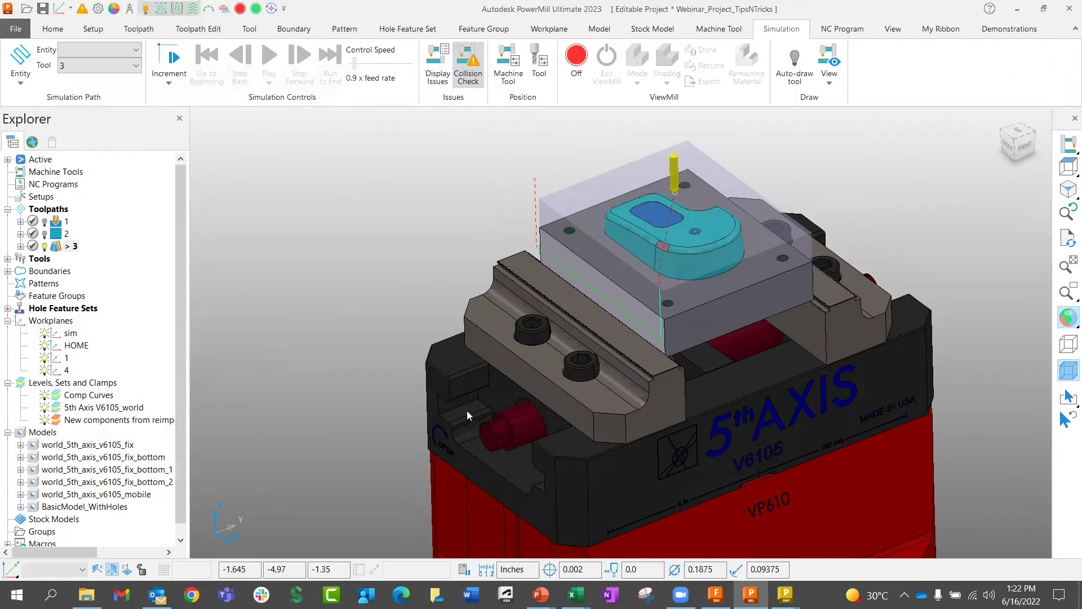
click(540, 595)
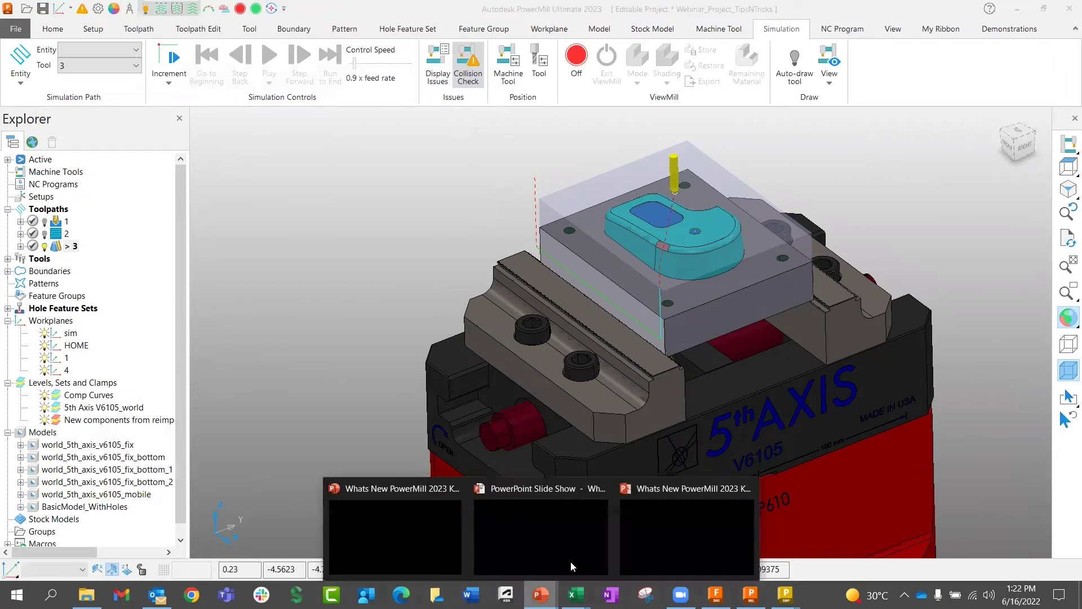
click(544, 546)
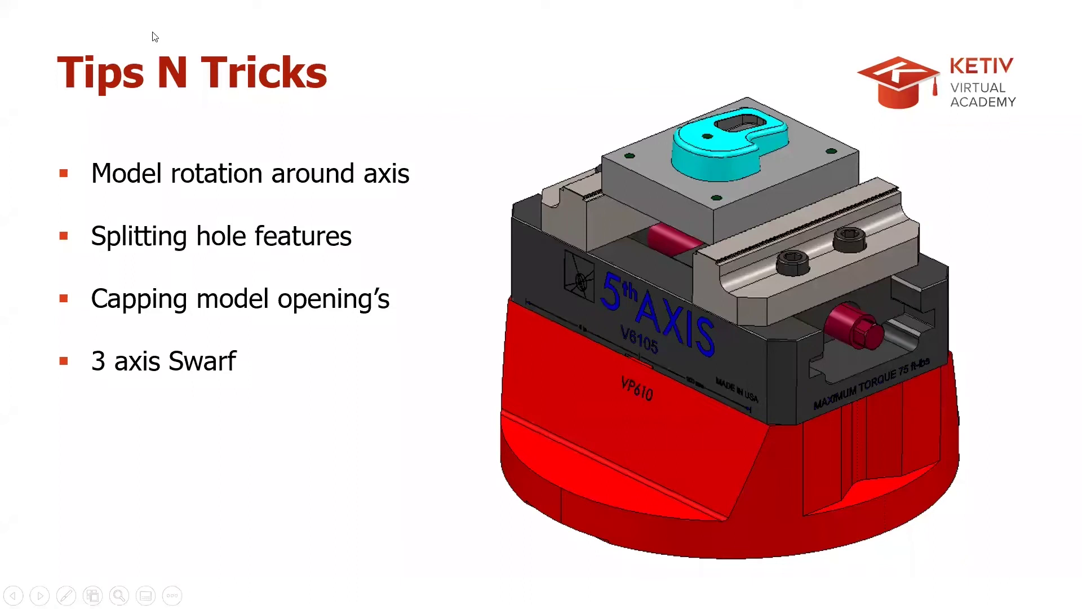
key(Right)
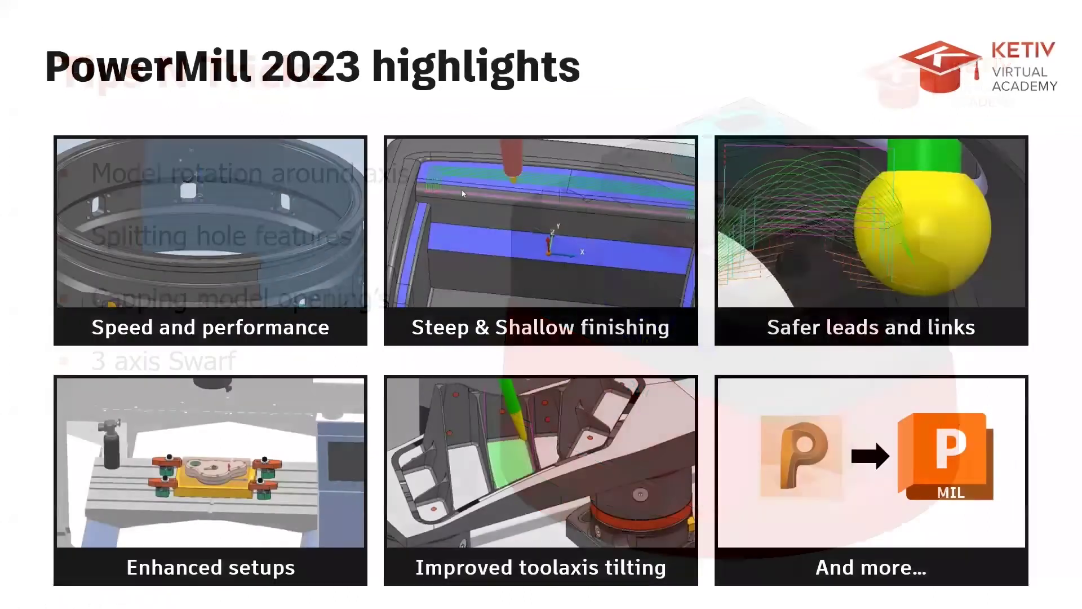